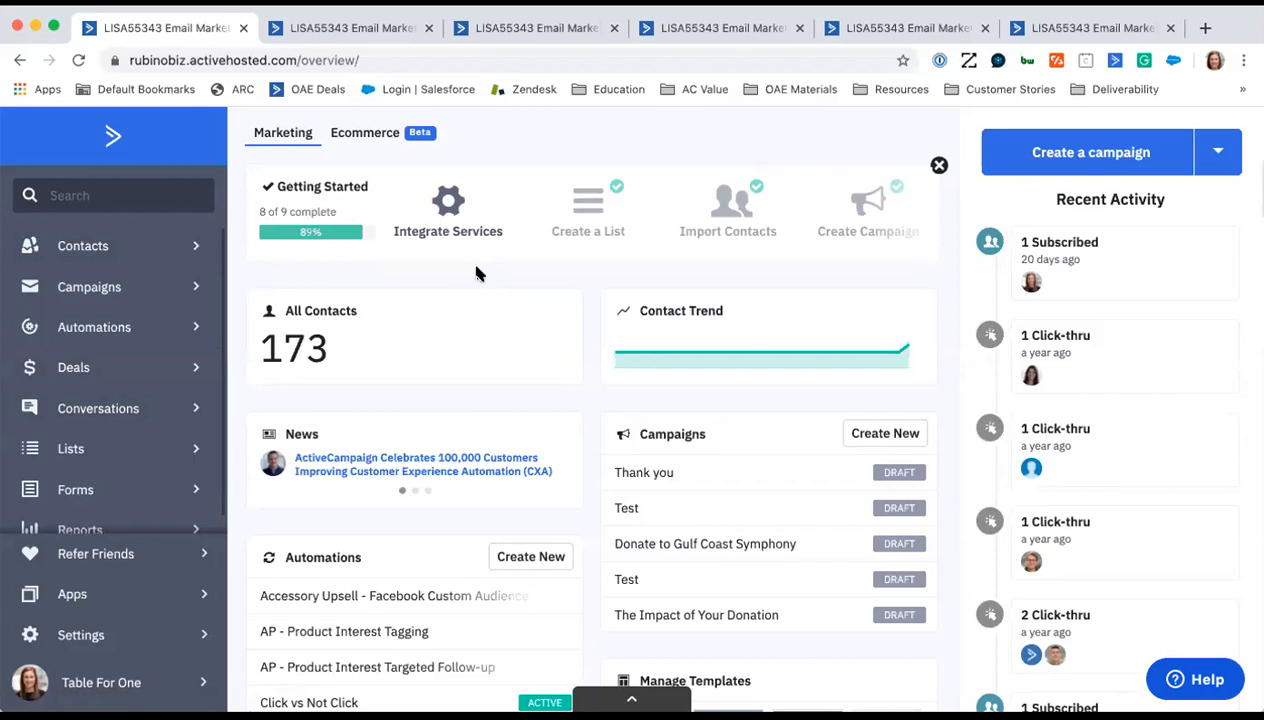
# - Open the contacts list and start an advanced contact search
pyautogui.scroll(-1, 145, 475)
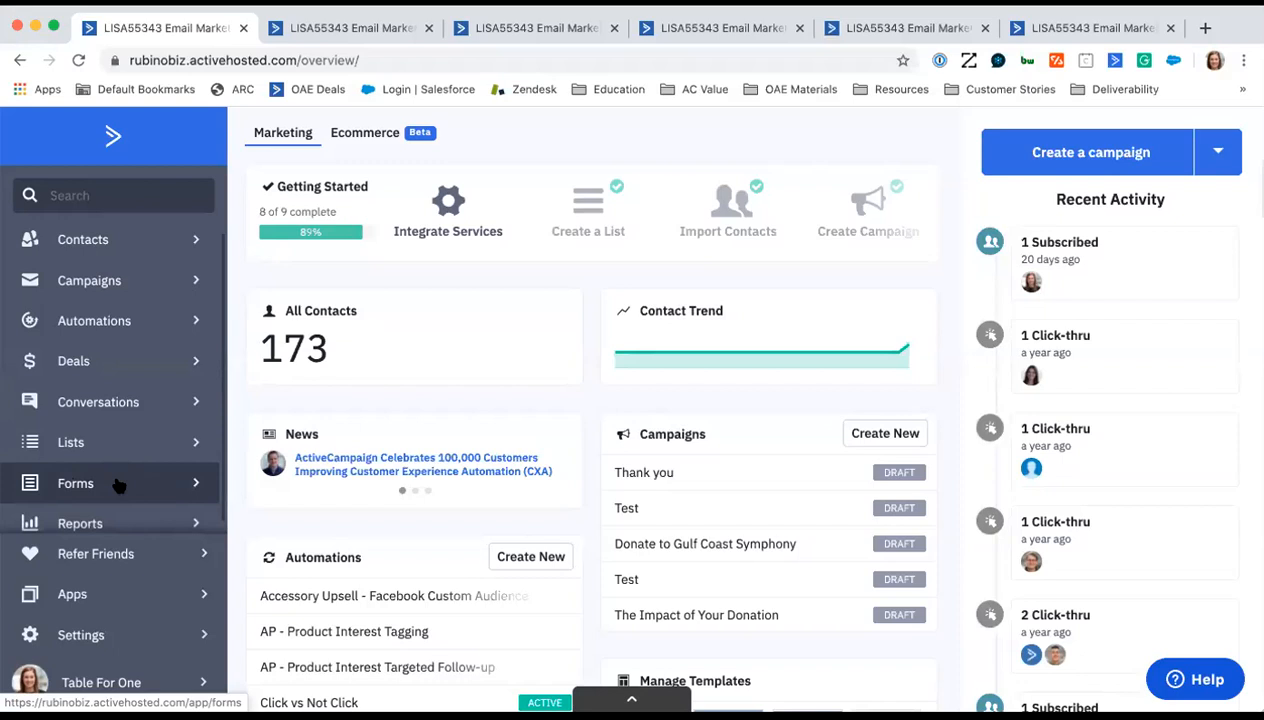
pyautogui.scroll(-1, 100, 498)
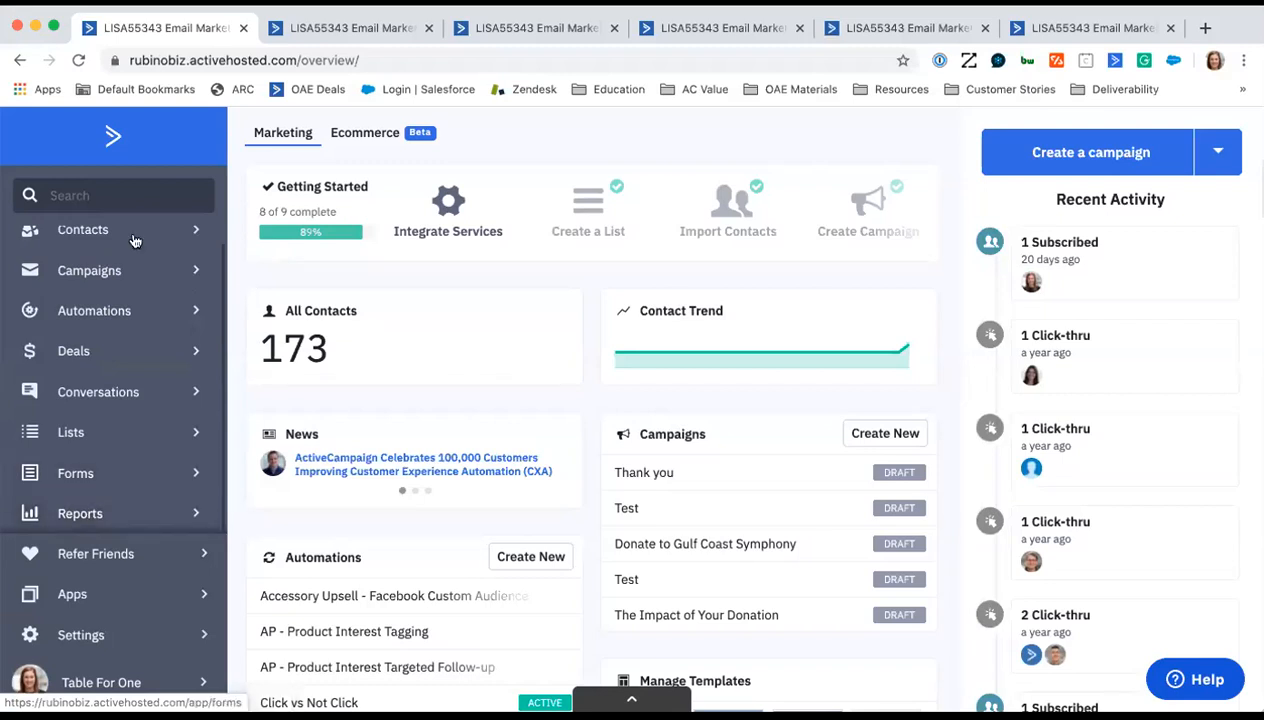
pyautogui.scroll(1, 80, 240)
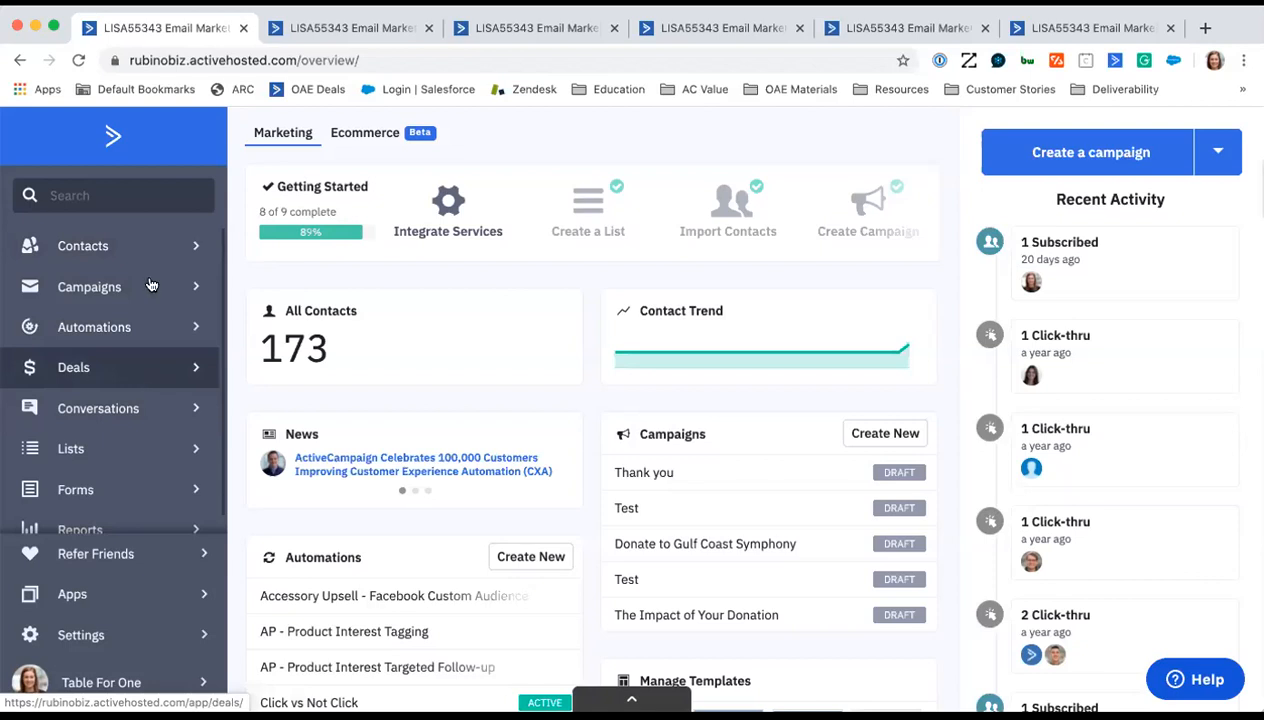
pyautogui.click(318, 31)
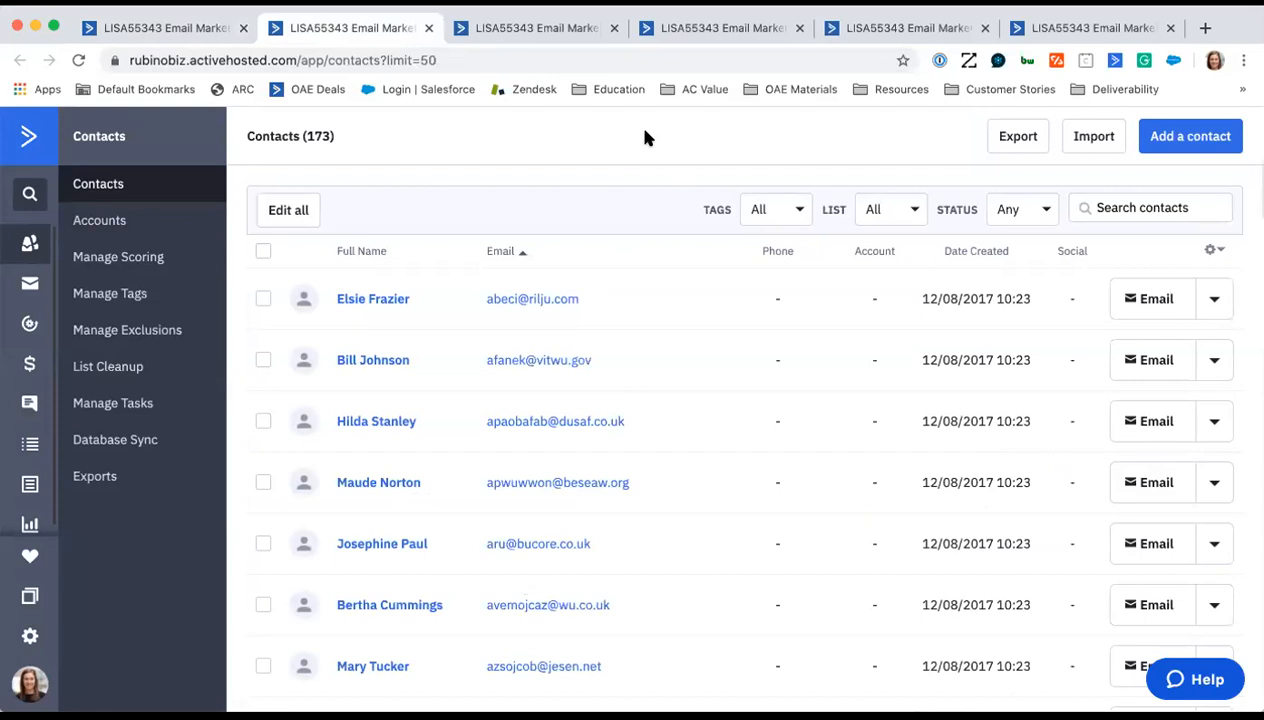
pyautogui.click(1112, 205)
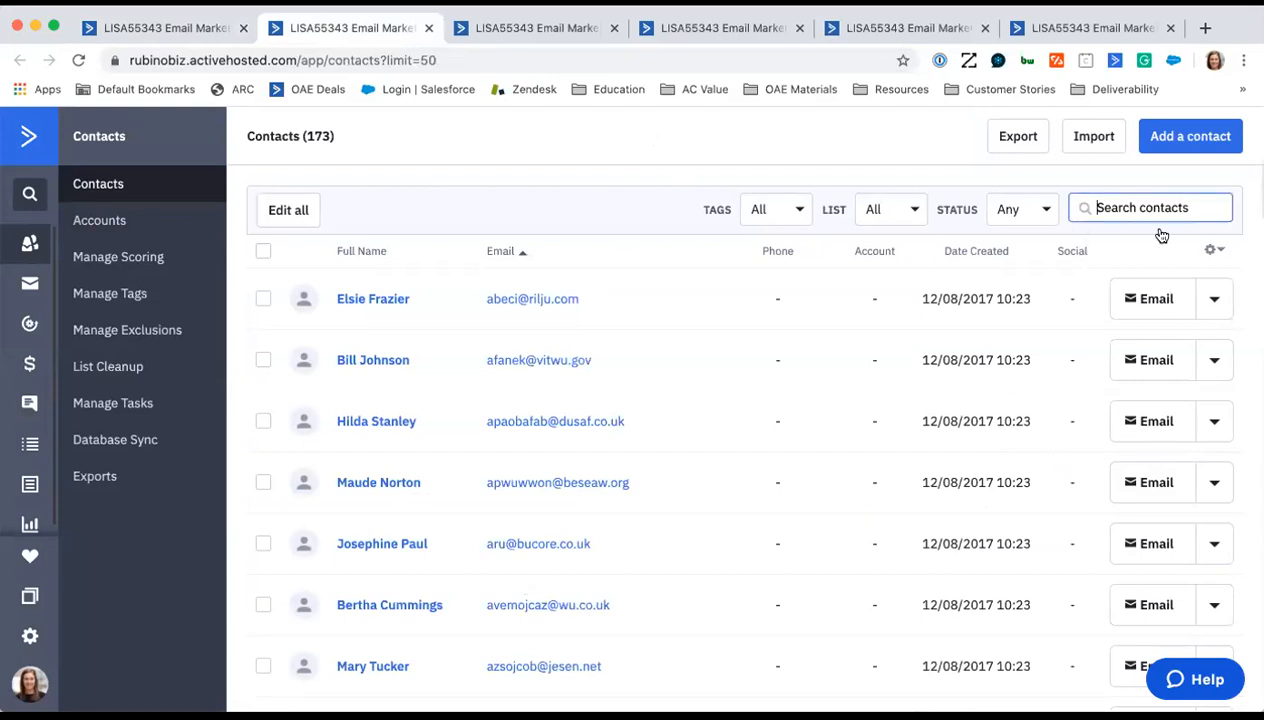
pyautogui.click(1160, 236)
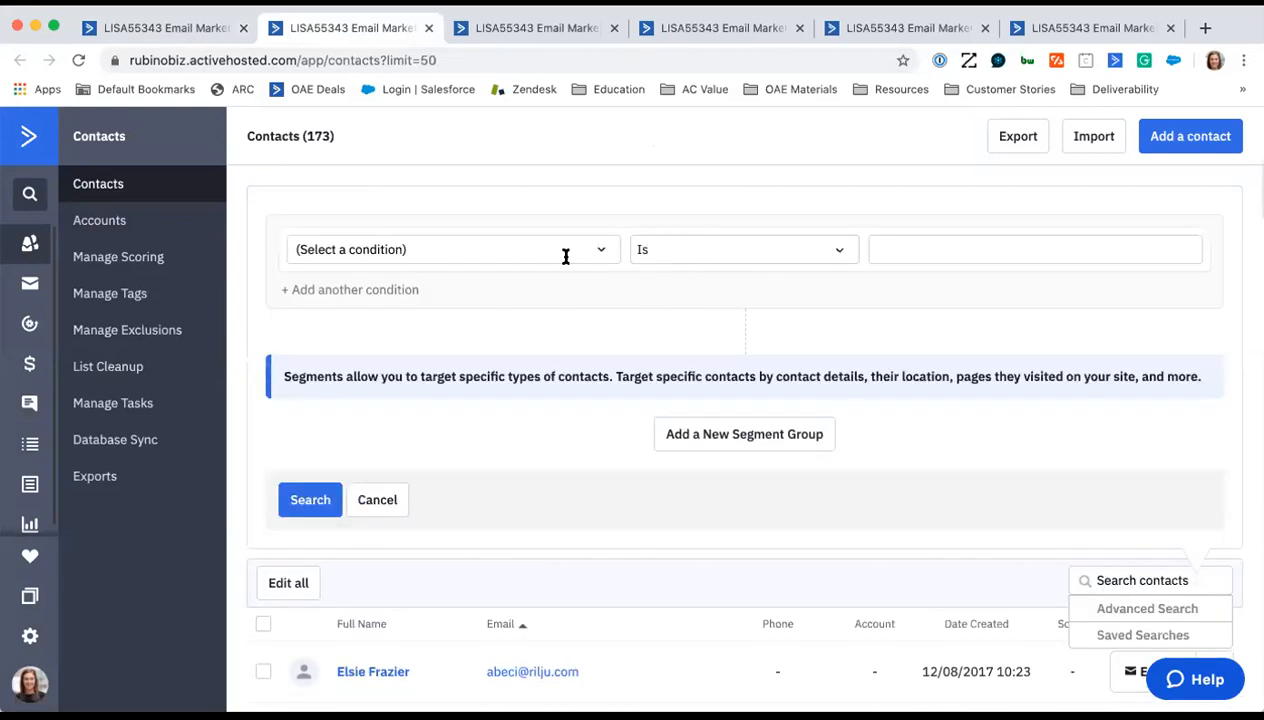
# - Examine the search conditions available under Contact Details and Geography
pyautogui.click(571, 249)
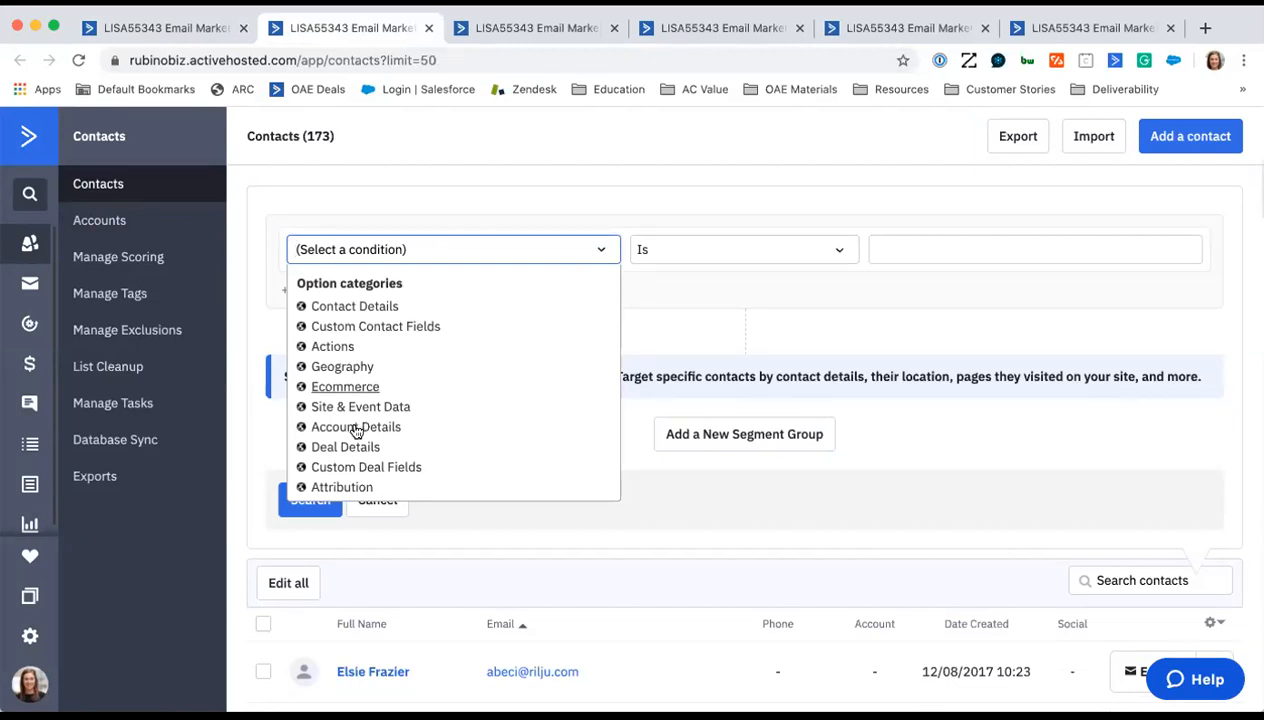
pyautogui.click(348, 311)
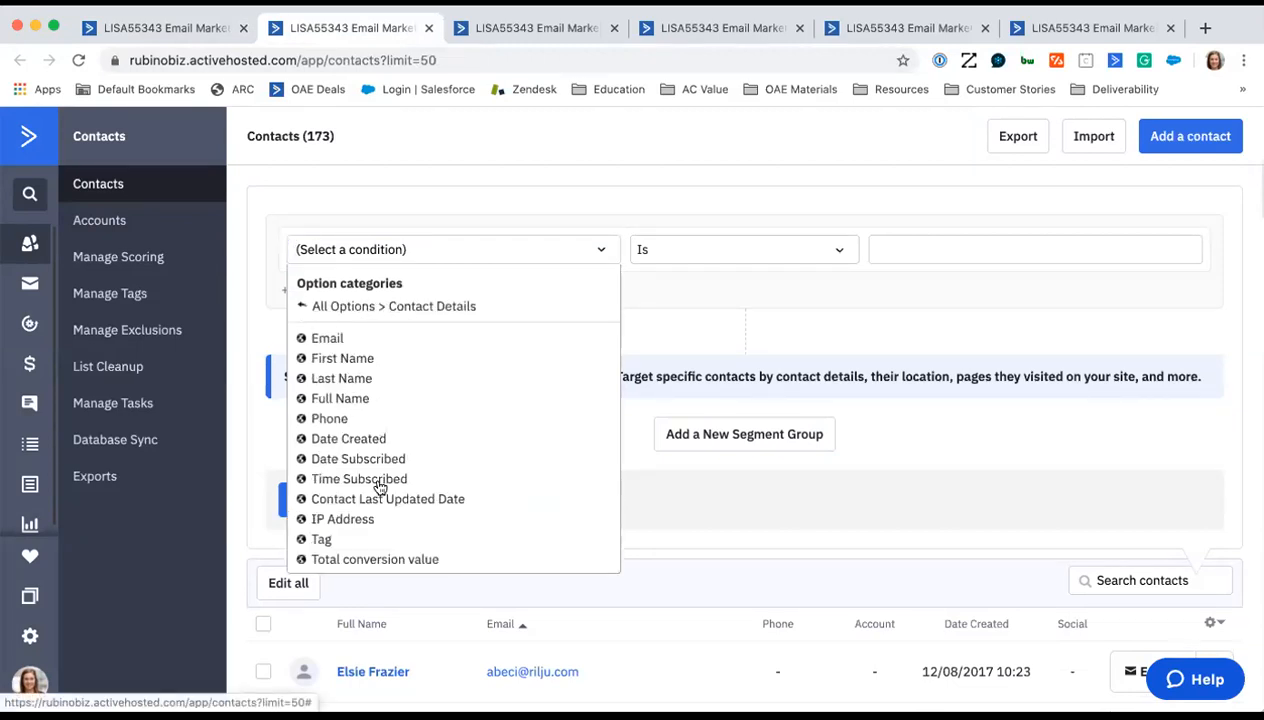
pyautogui.click(356, 307)
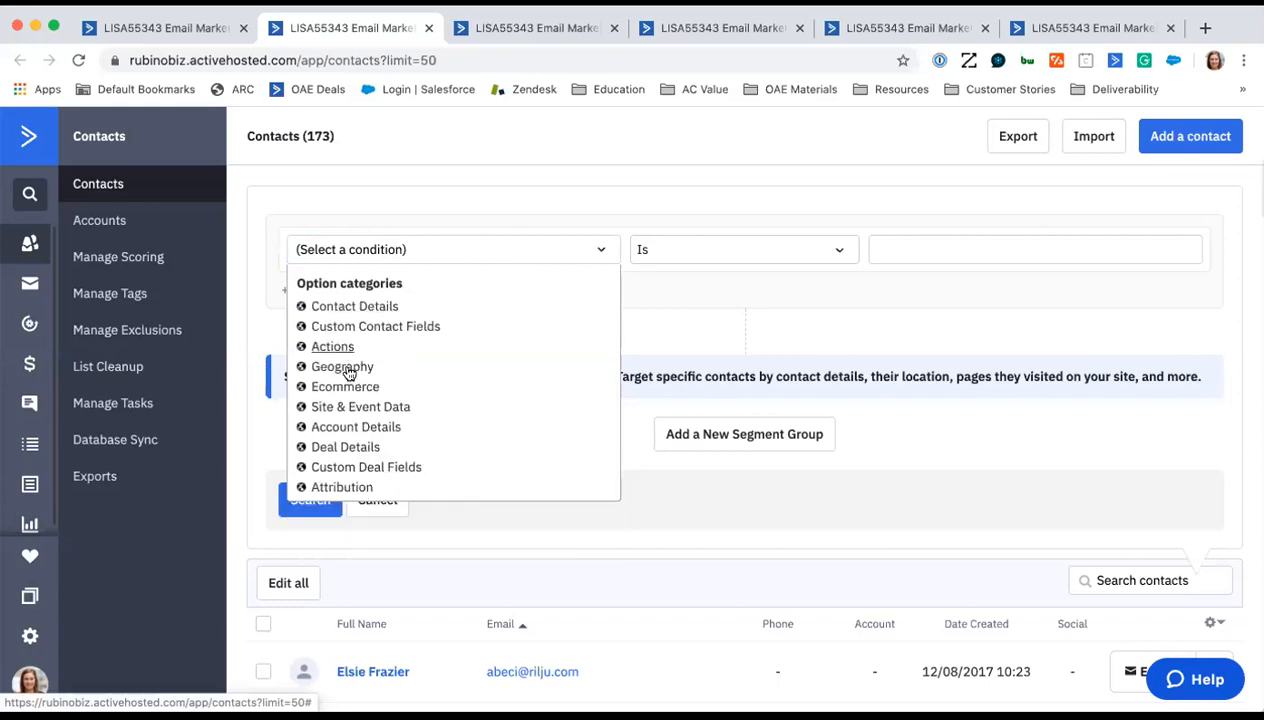
pyautogui.click(347, 370)
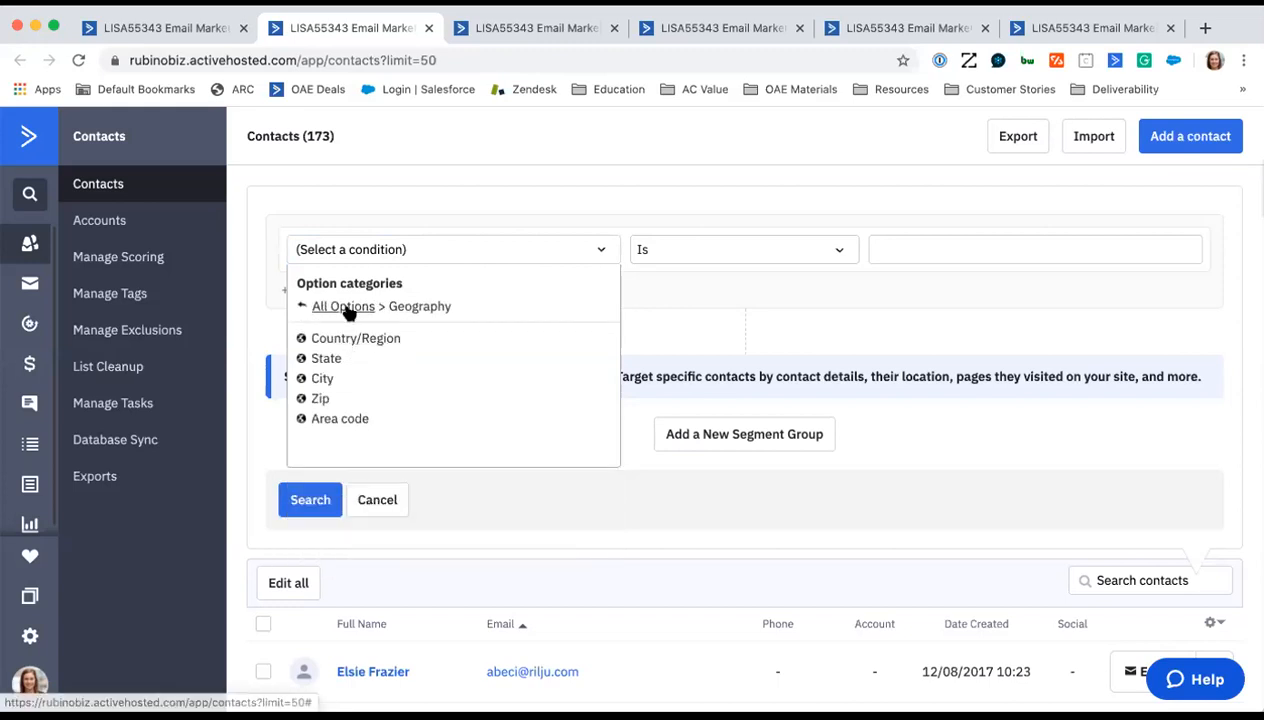
pyautogui.click(339, 306)
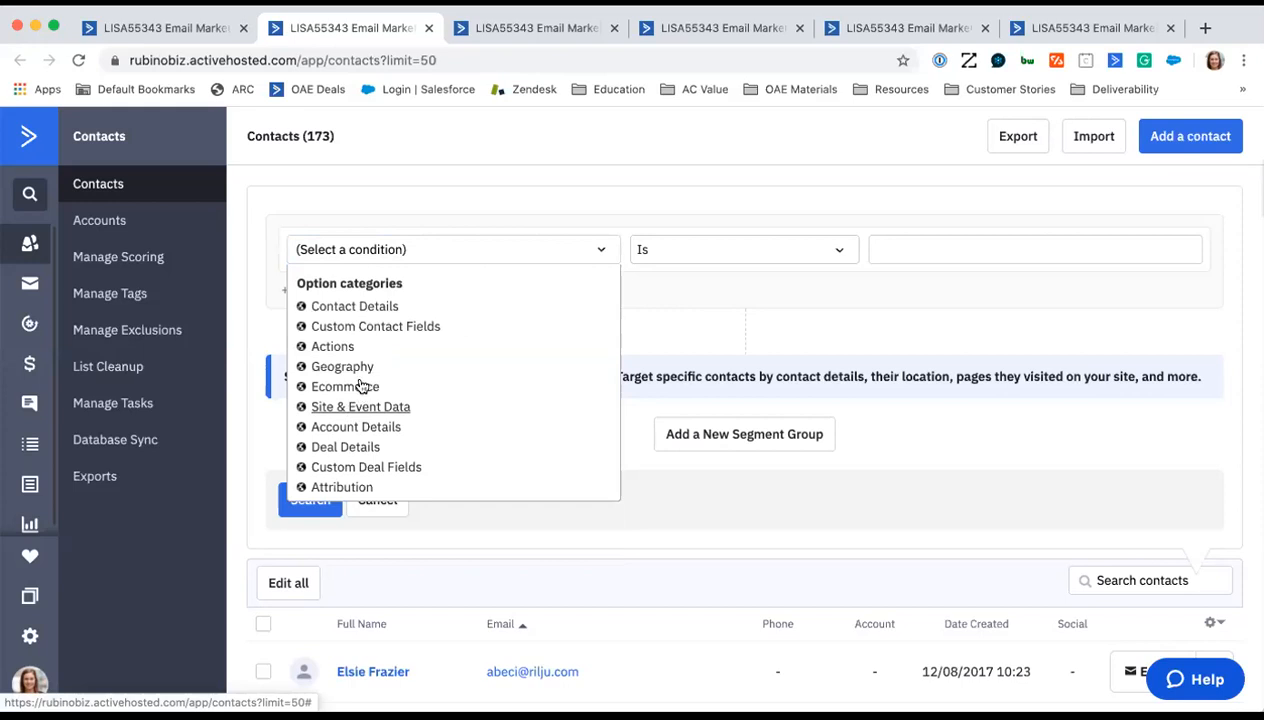
# - Examine the search conditions available under Actions and return to all option categories
pyautogui.click(333, 346)
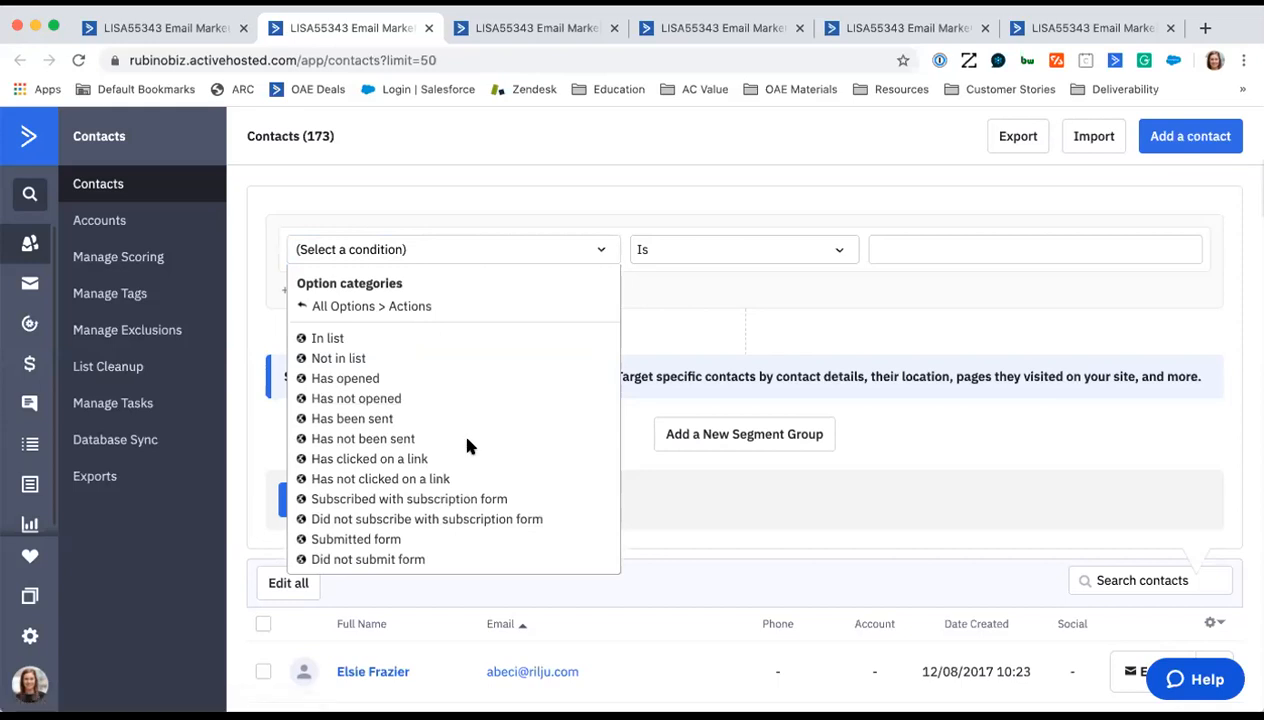
pyautogui.scroll(-2, 470, 440)
pyautogui.scroll(-4, 475, 450)
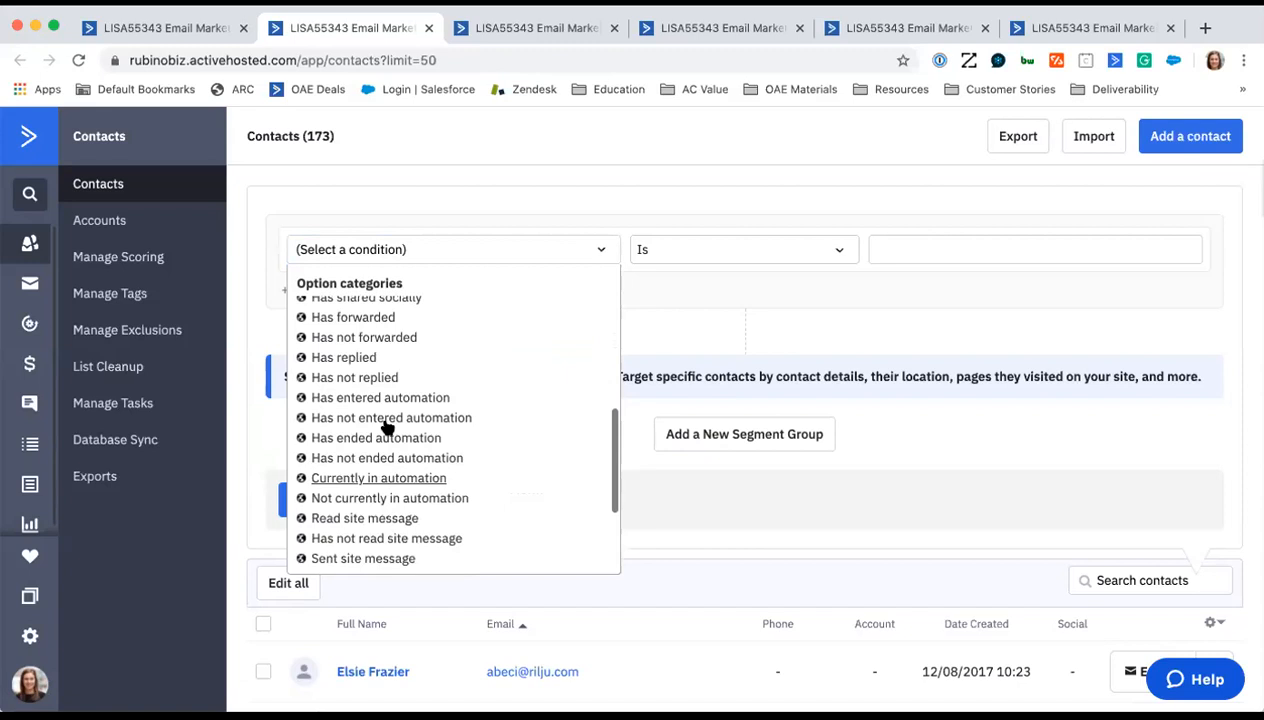
pyautogui.scroll(6, 466, 449)
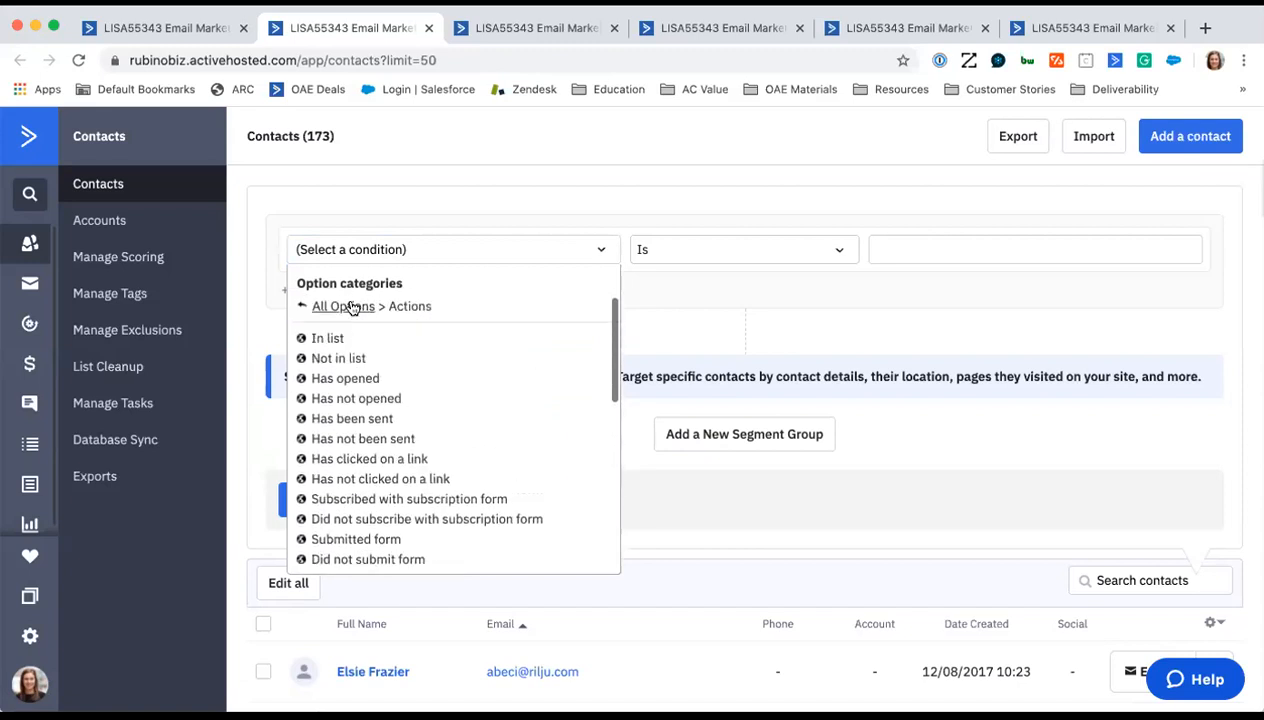
pyautogui.click(345, 306)
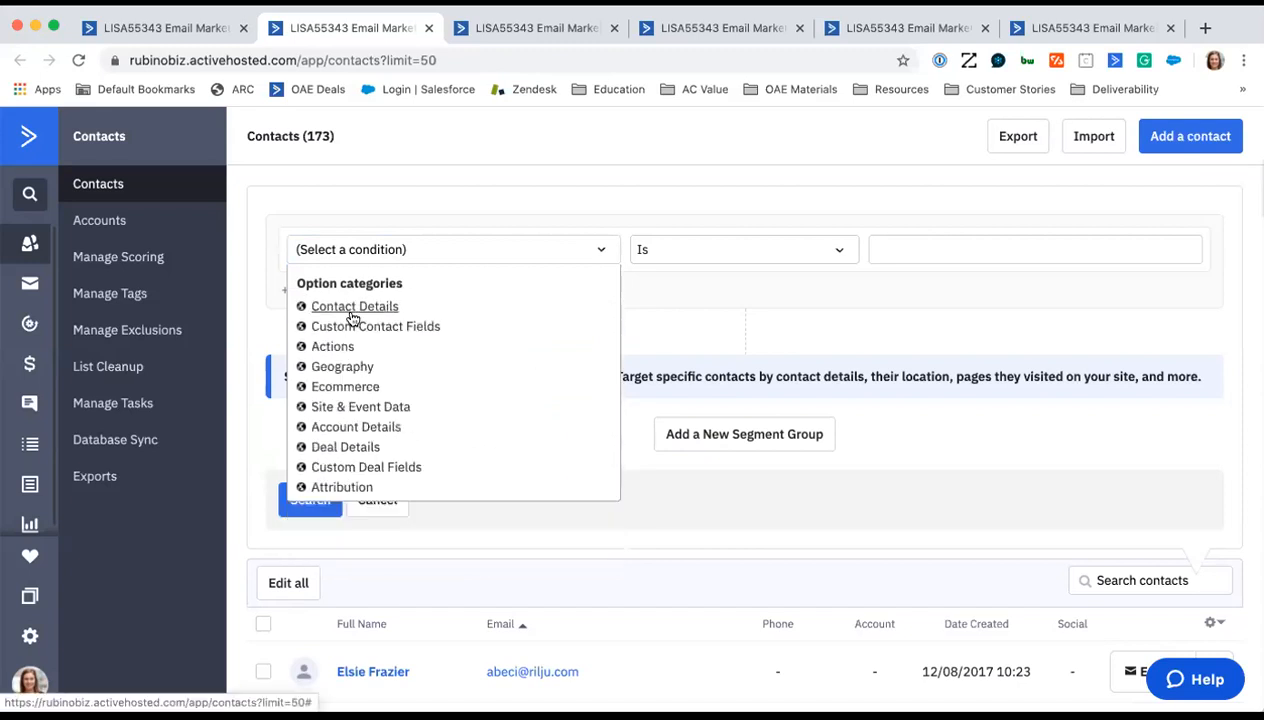
# - Examine the search conditions available under Attribution, then close the condition list without choosing one
pyautogui.click(360, 488)
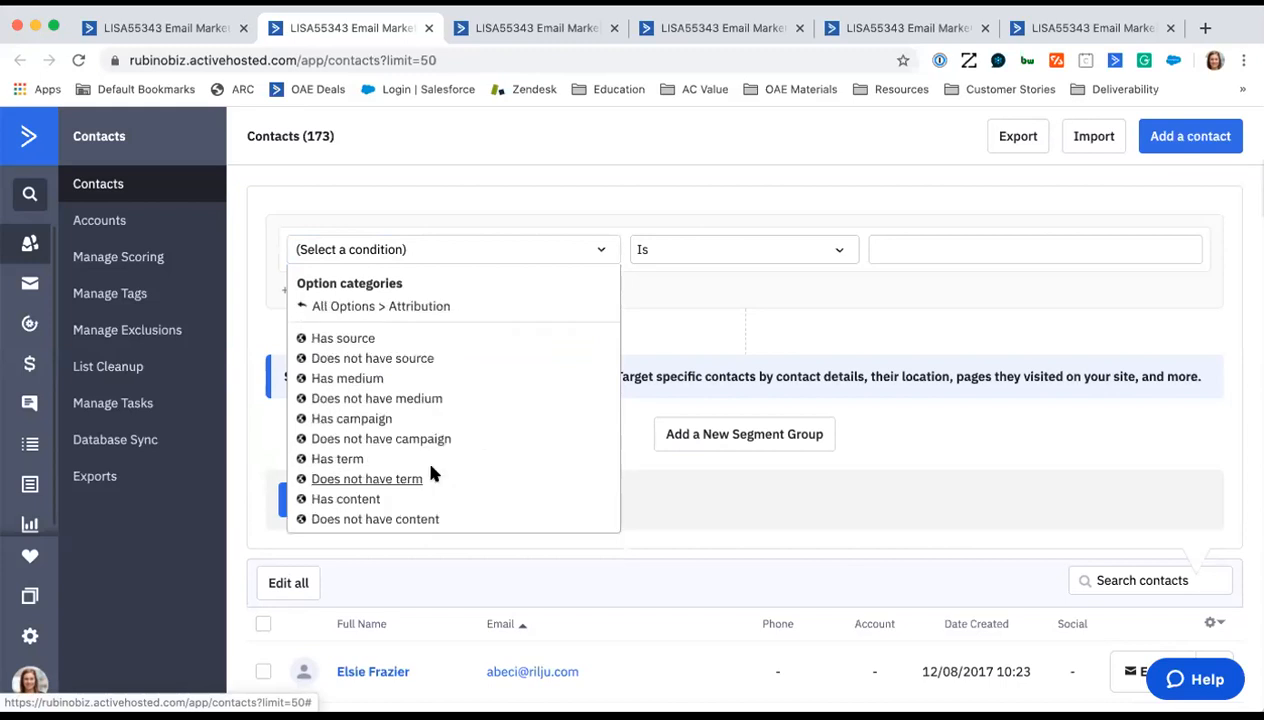
pyautogui.scroll(-1, 460, 470)
pyautogui.scroll(-1, 464, 465)
pyautogui.scroll(1, 430, 350)
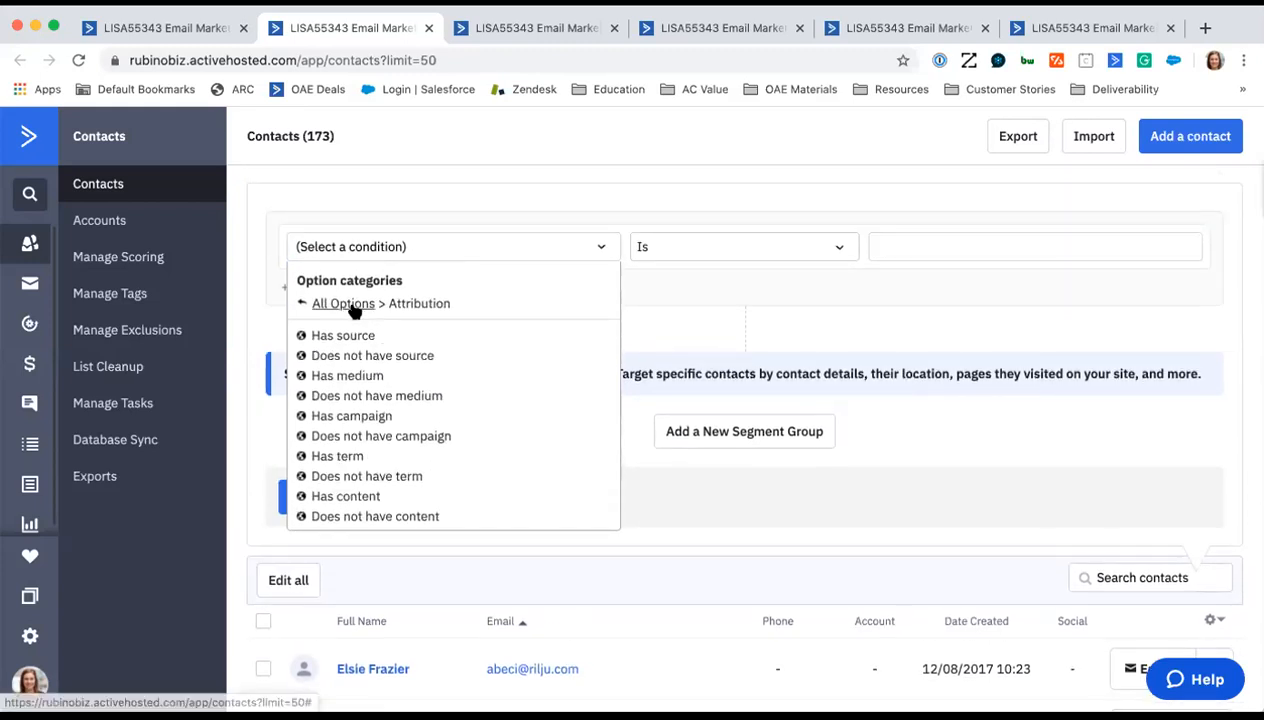
pyautogui.click(343, 304)
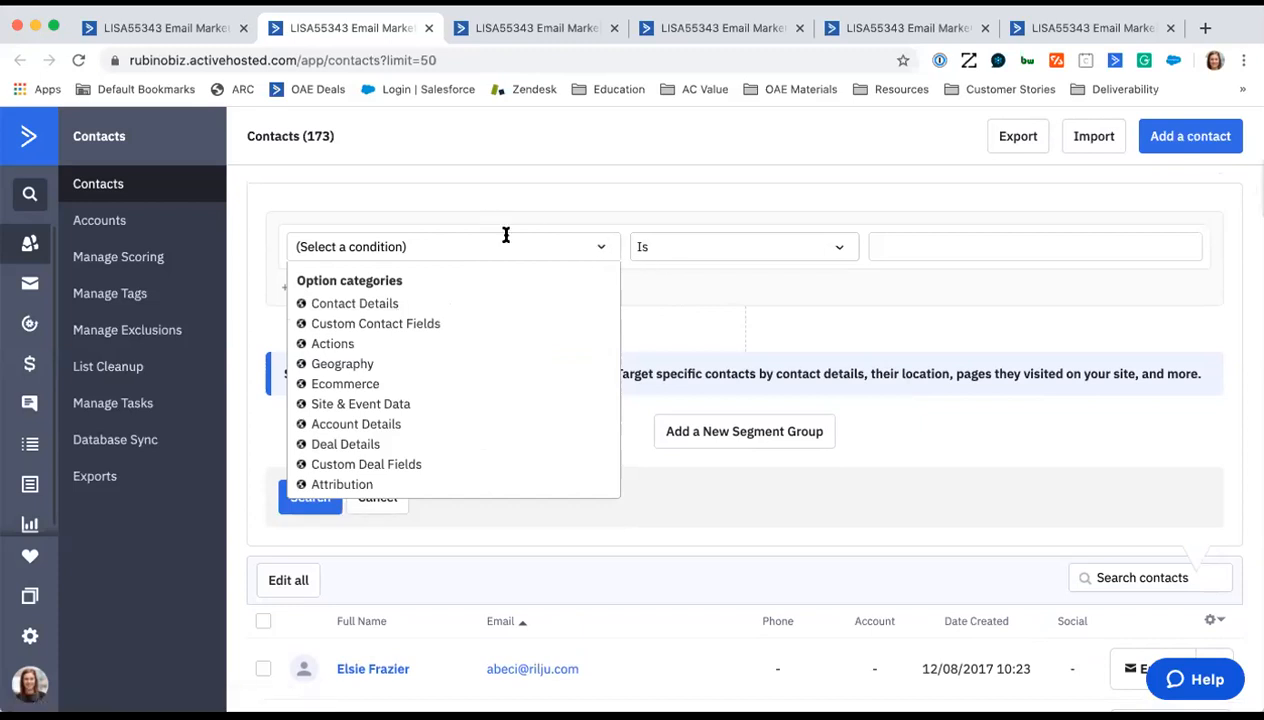
pyautogui.click(642, 290)
# - Switch to the open contact record and examine its general details, tags, lists, automations and task area
pyautogui.click(532, 31)
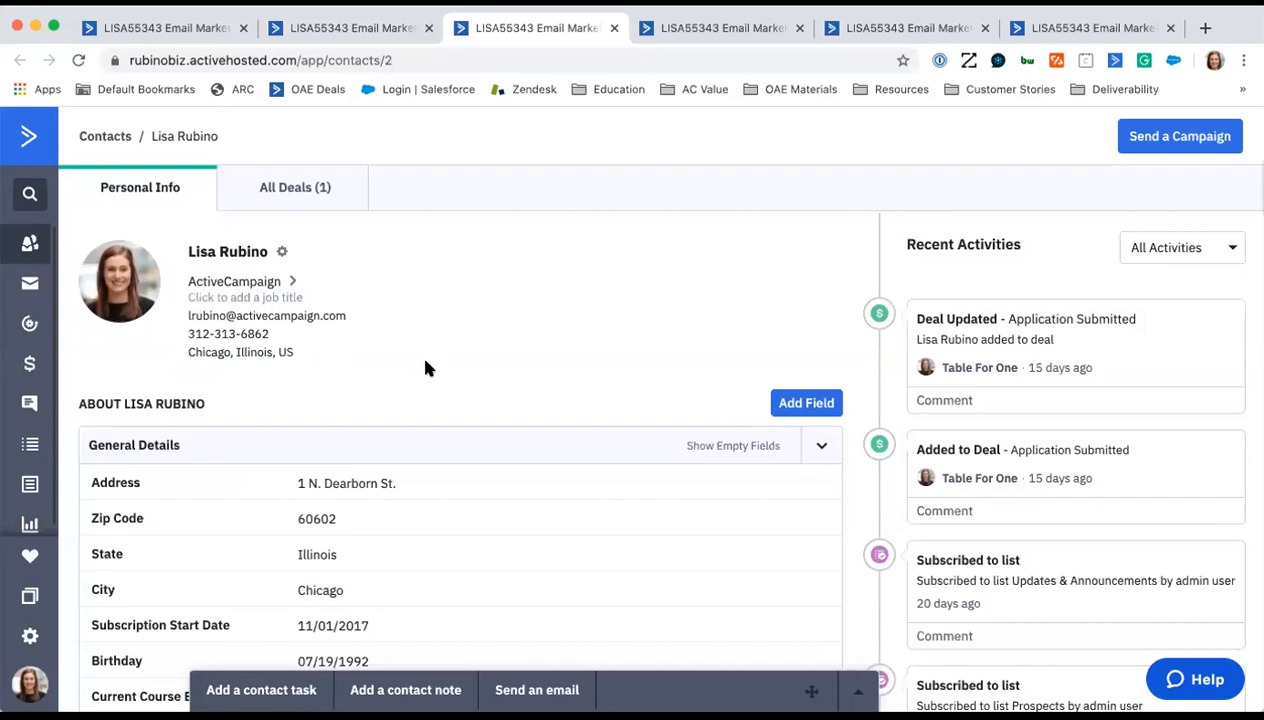
pyautogui.scroll(-3, 555, 388)
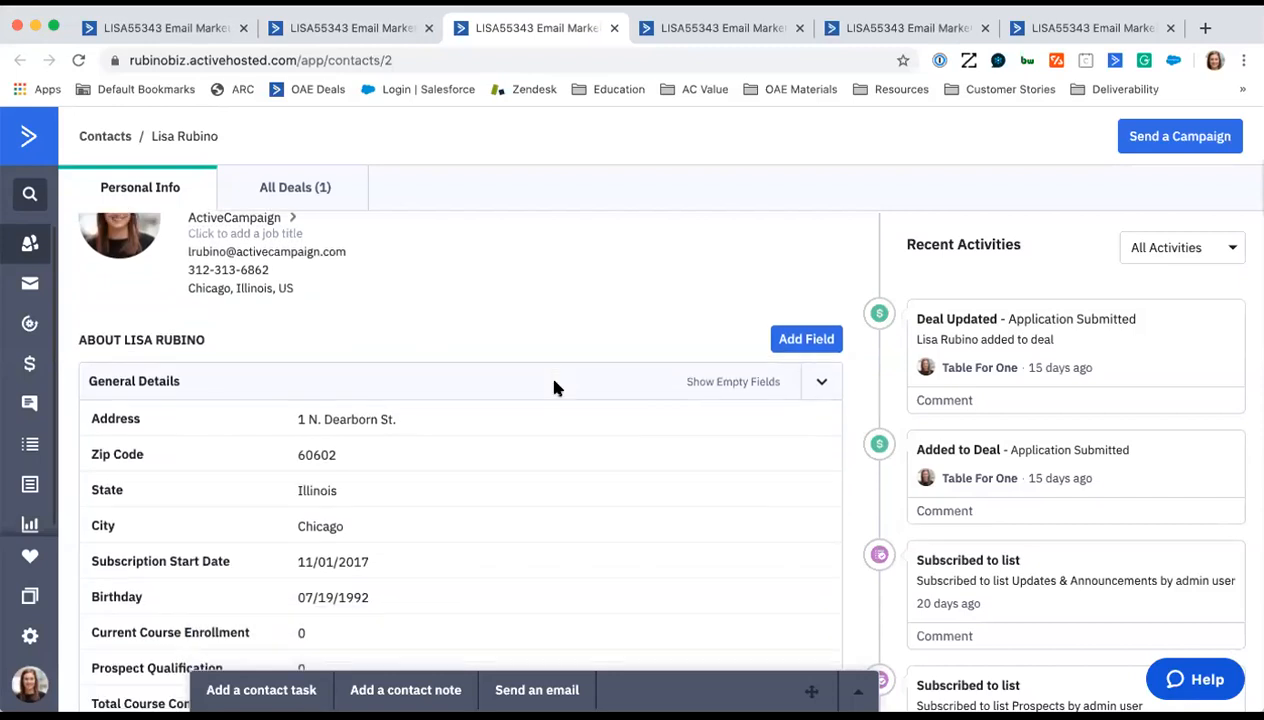
pyautogui.scroll(-1, 555, 388)
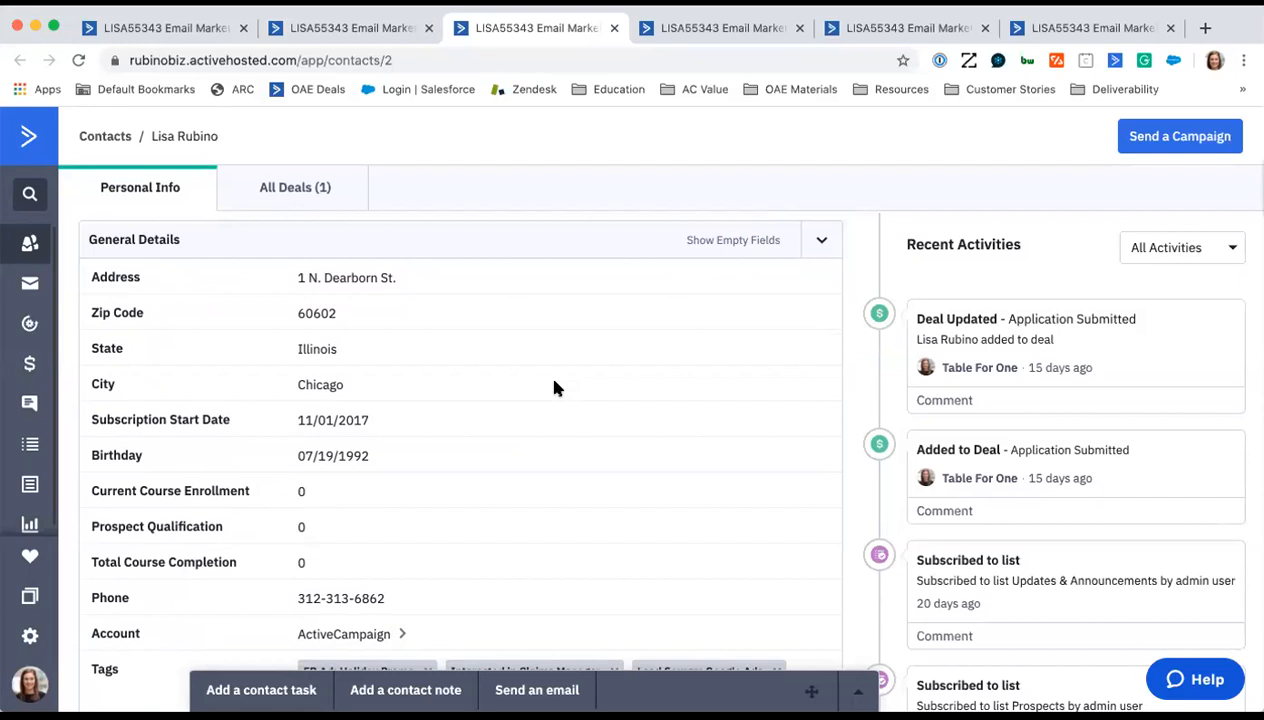
pyautogui.scroll(-3, 628, 399)
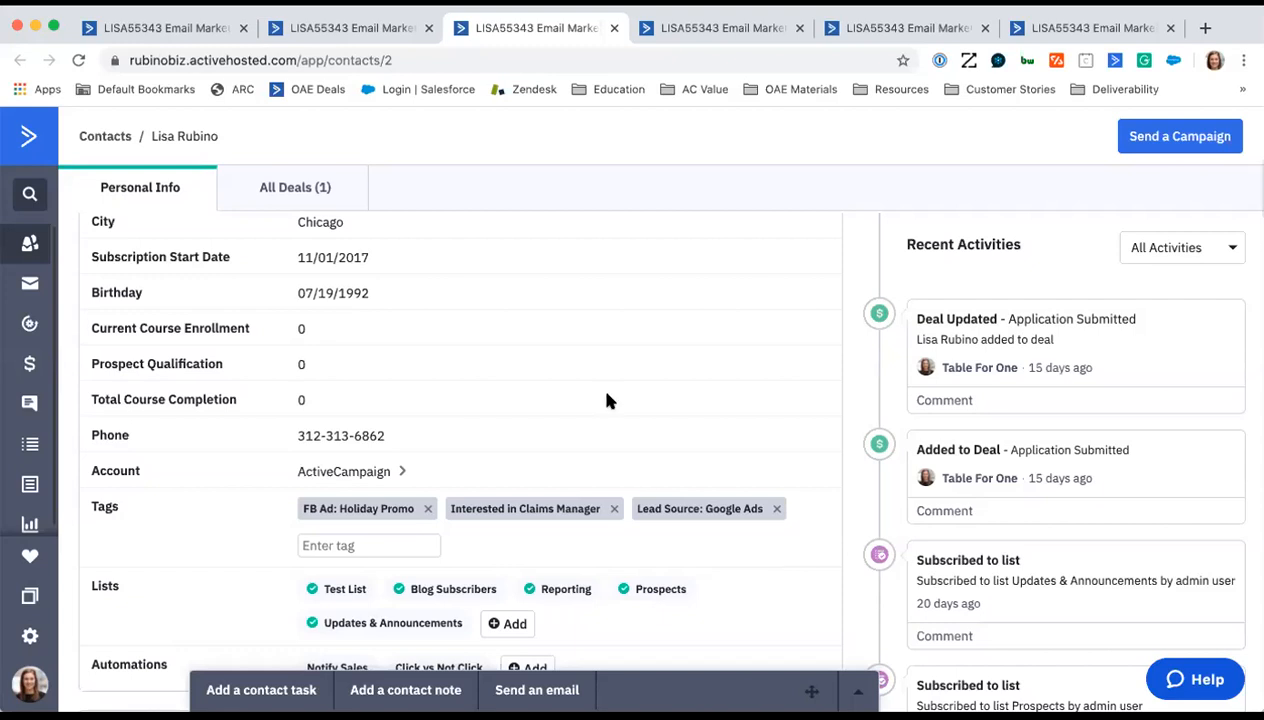
pyautogui.scroll(3, 535, 353)
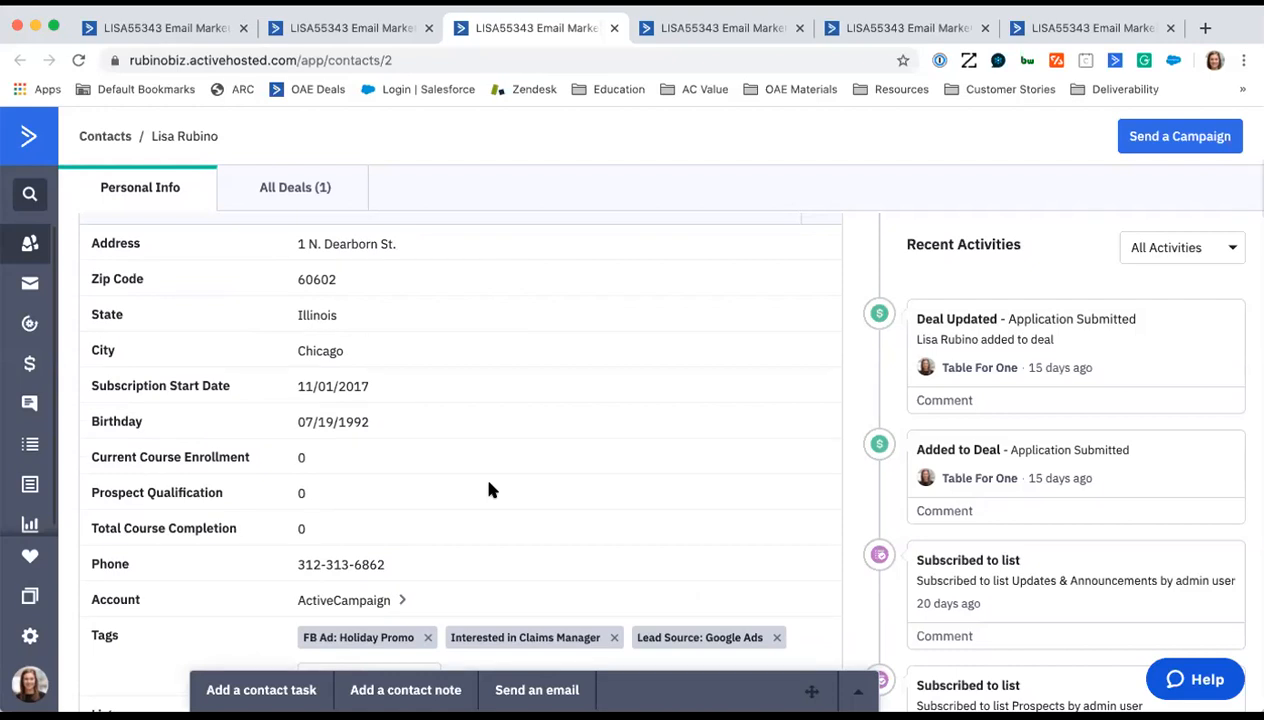
pyautogui.scroll(-1, 489, 490)
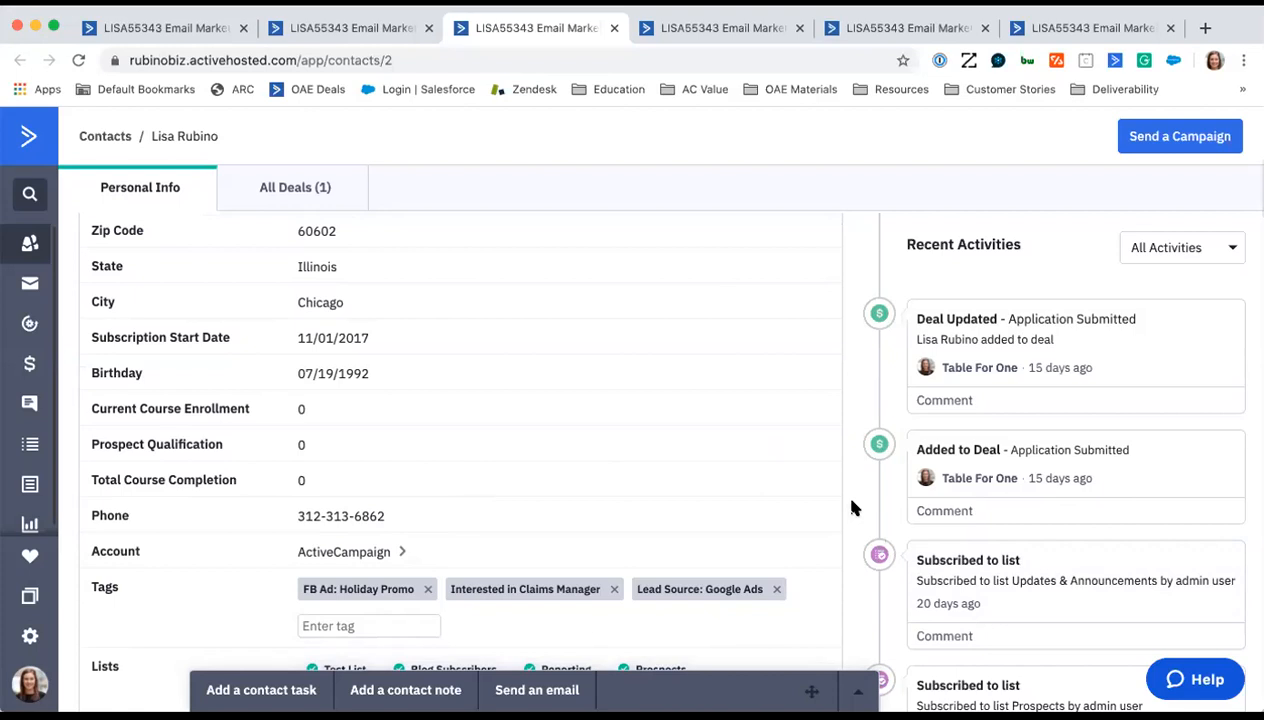
pyautogui.scroll(-5, 842, 507)
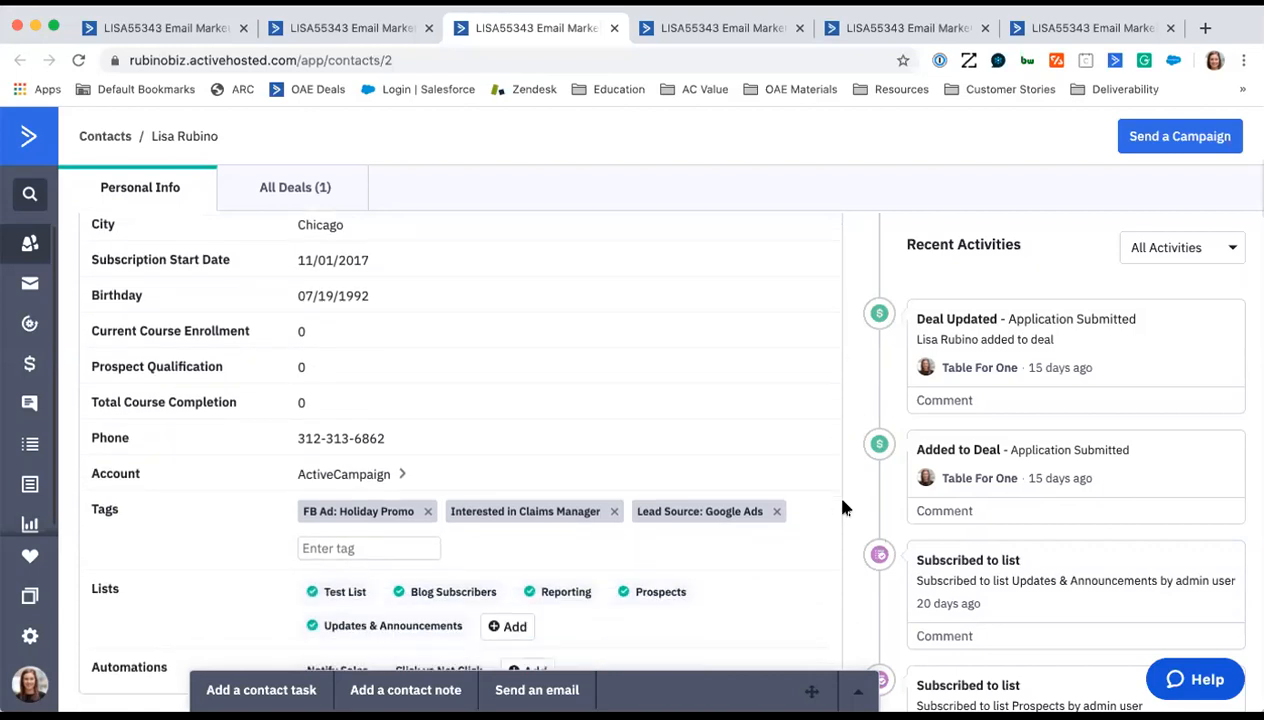
pyautogui.scroll(-1, 842, 507)
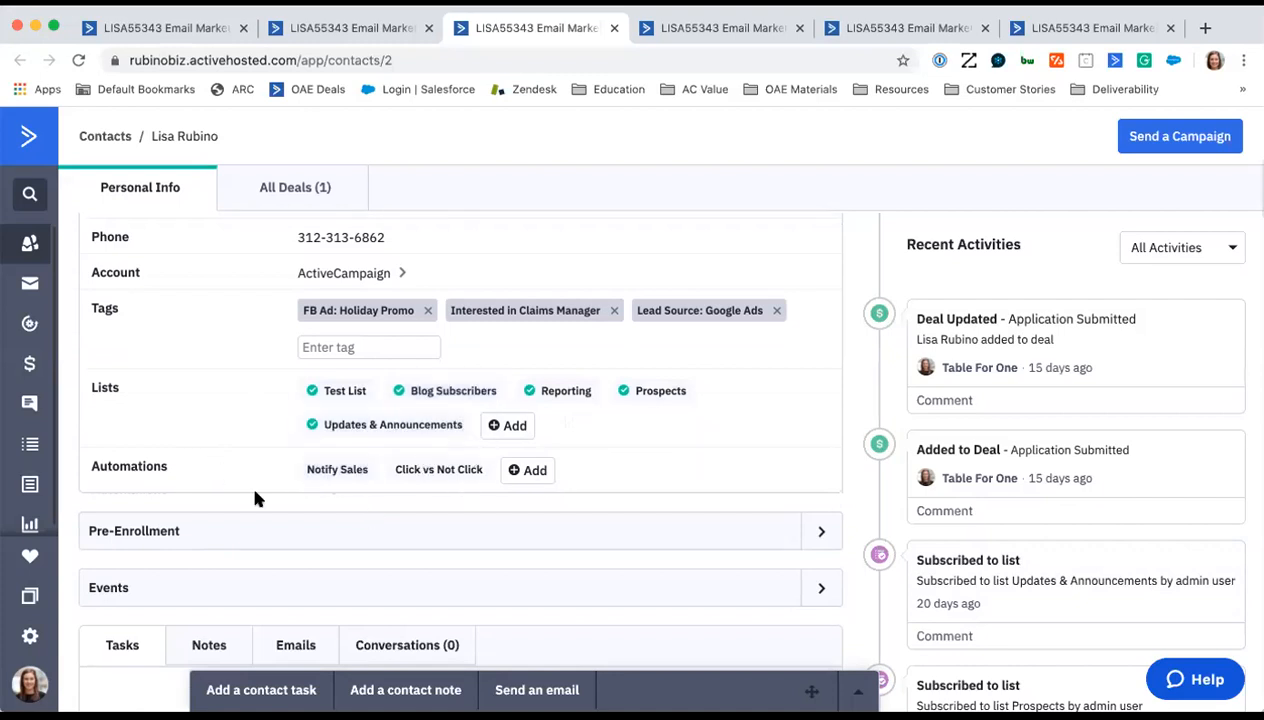
pyautogui.scroll(-3, 254, 497)
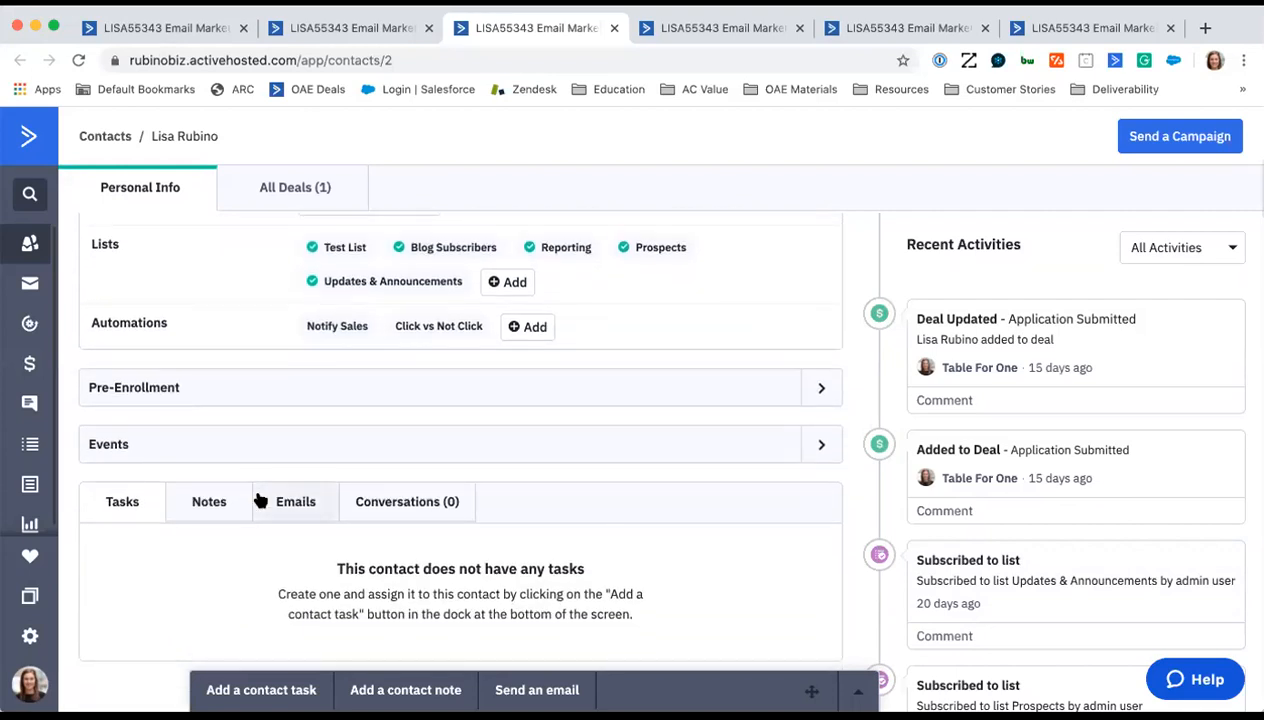
pyautogui.scroll(8, 256, 495)
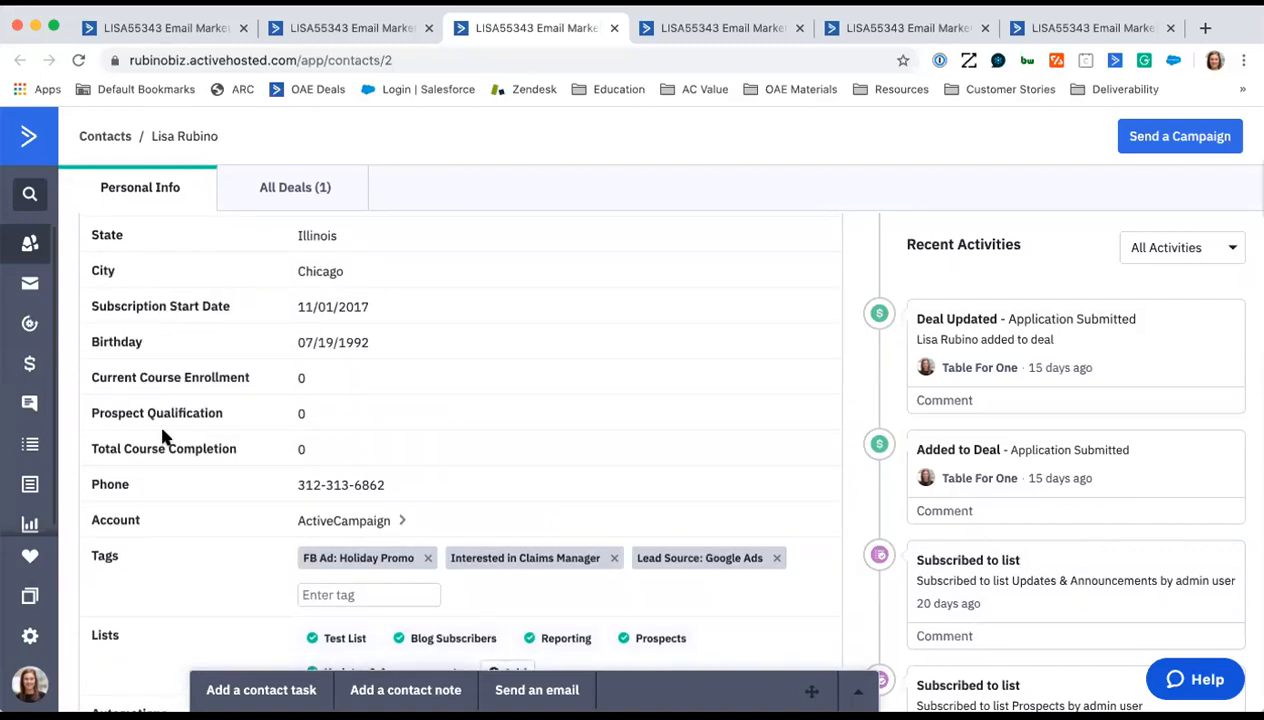
# - Expand the contact's Events and Pre-Enrollment field groups to view their fields, then collapse both groups
pyautogui.scroll(-8, 163, 437)
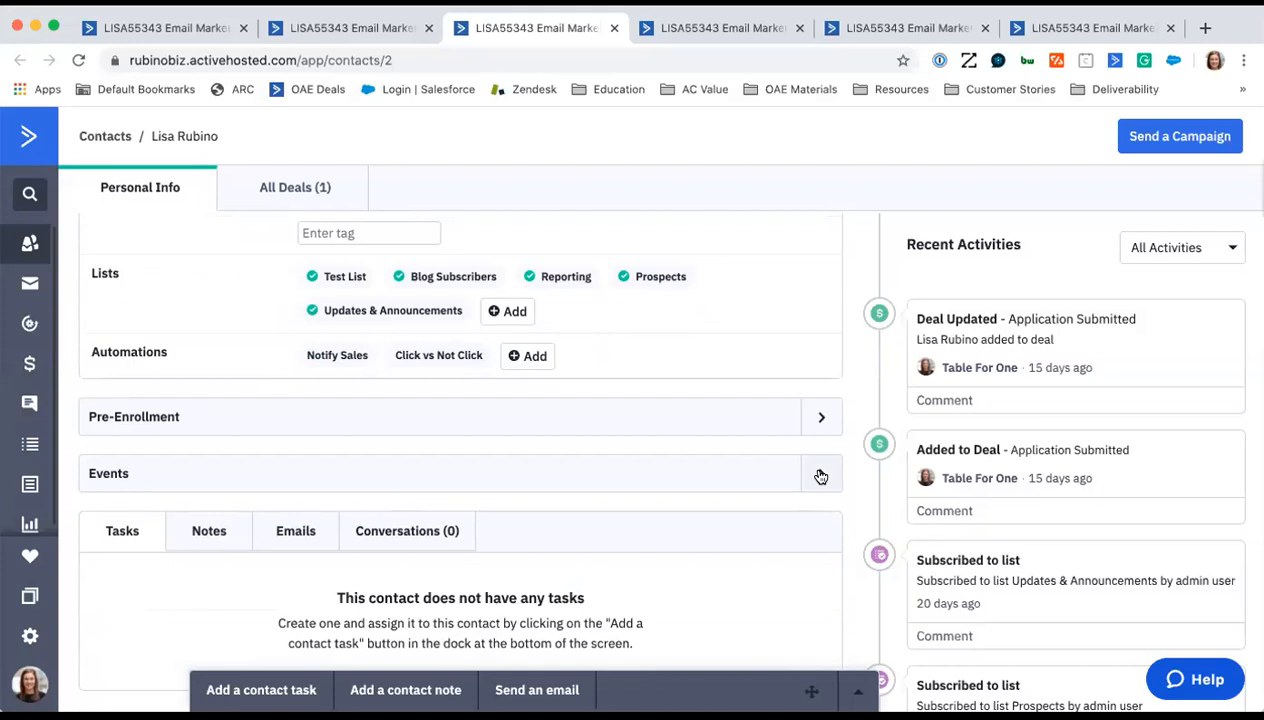
pyautogui.click(820, 476)
pyautogui.click(820, 417)
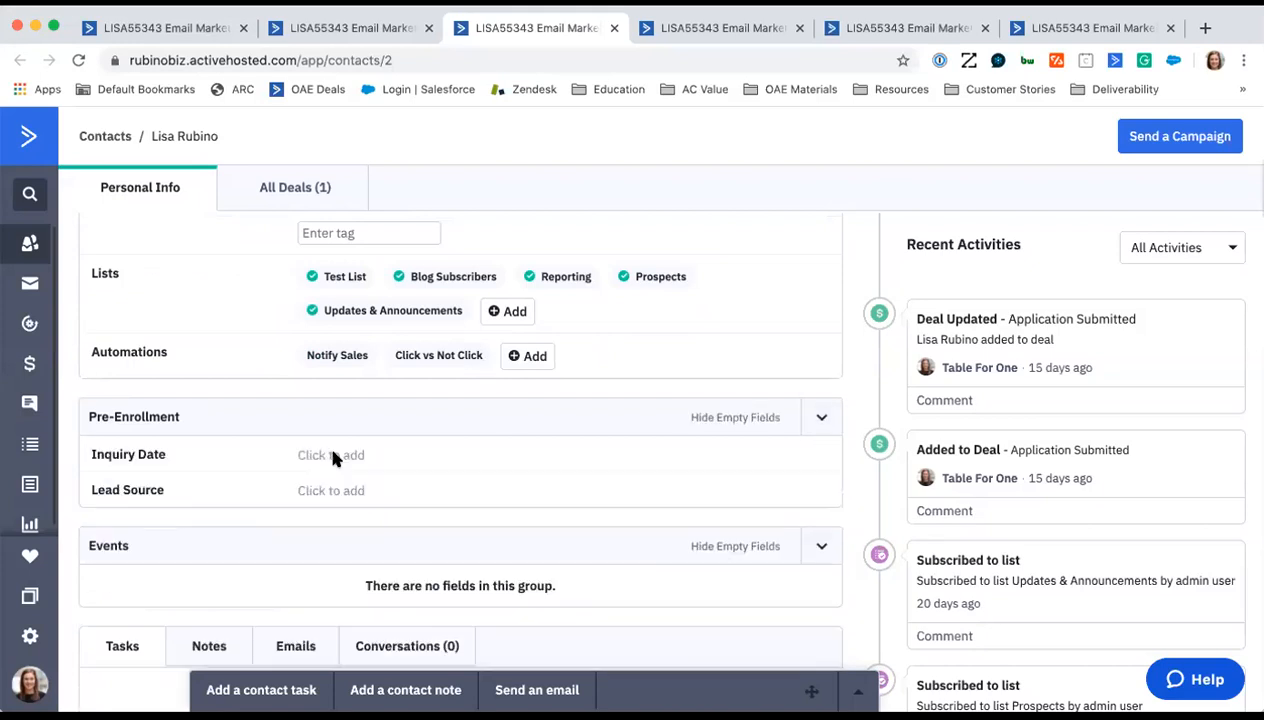
pyautogui.click(821, 417)
pyautogui.click(716, 486)
pyautogui.scroll(-1, 192, 531)
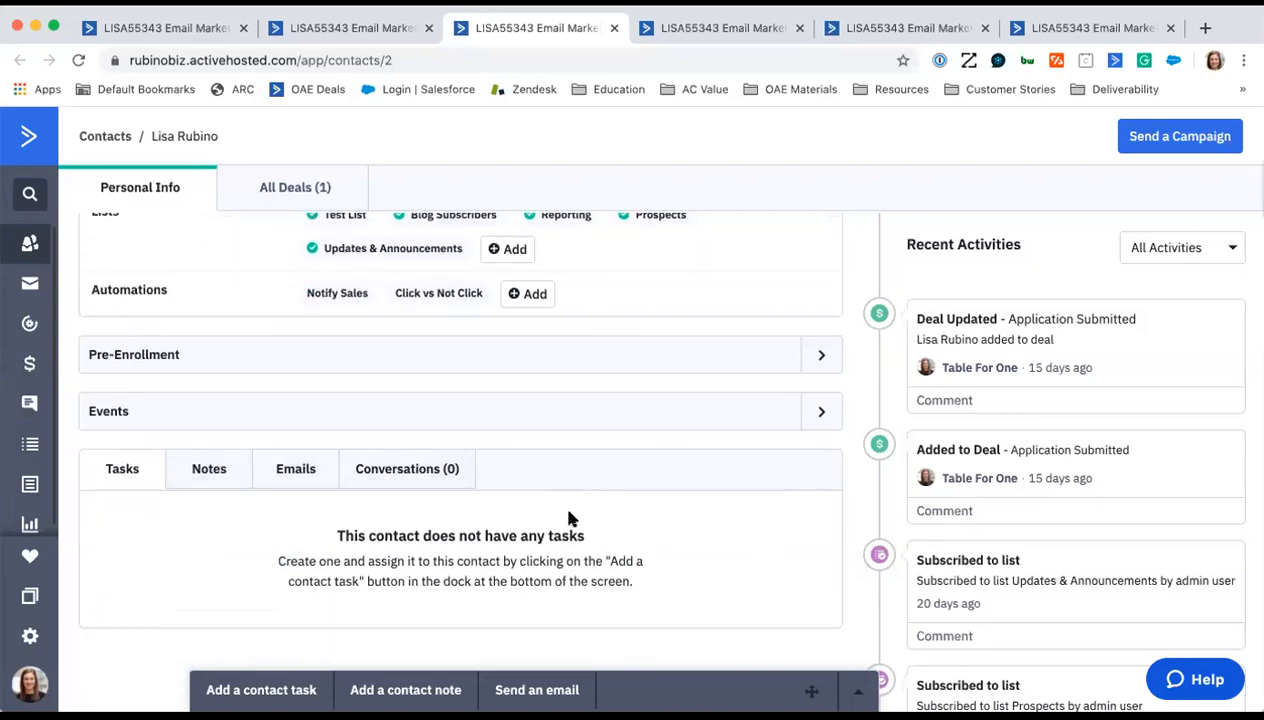
# - View the filter options for the contact's recent activities and close them without changing the filter
pyautogui.scroll(10, 567, 518)
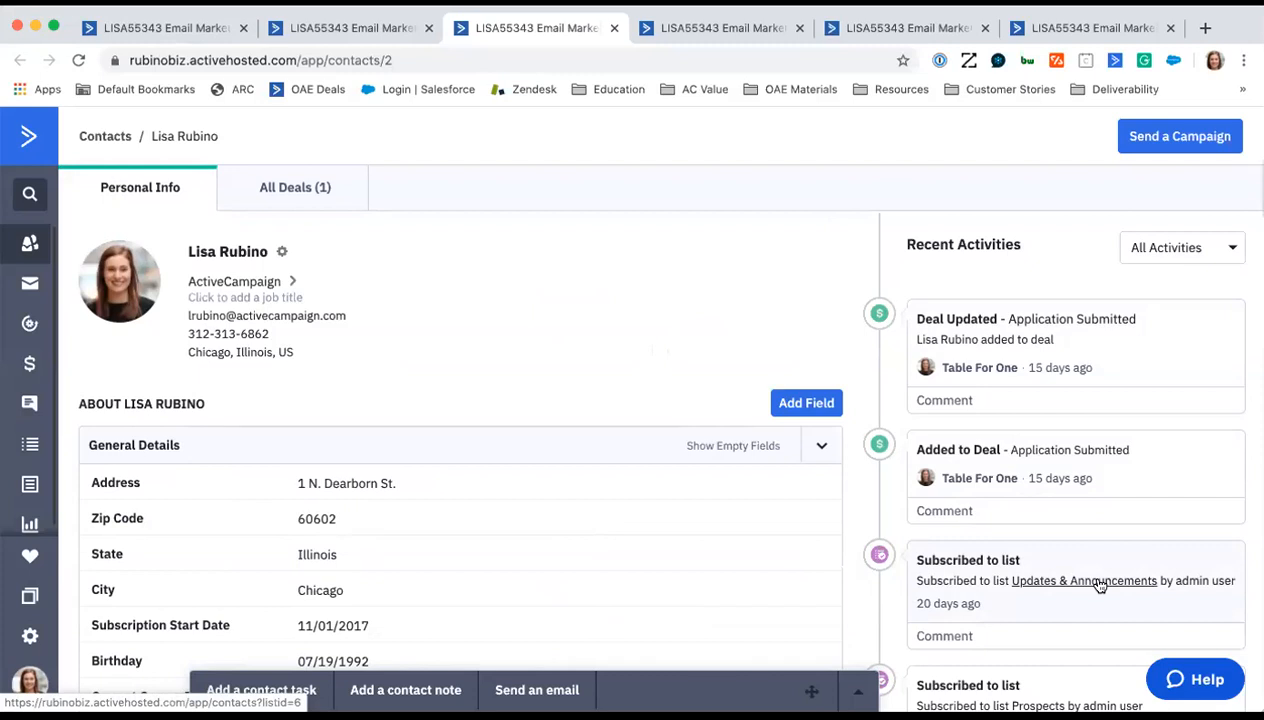
pyautogui.click(1188, 247)
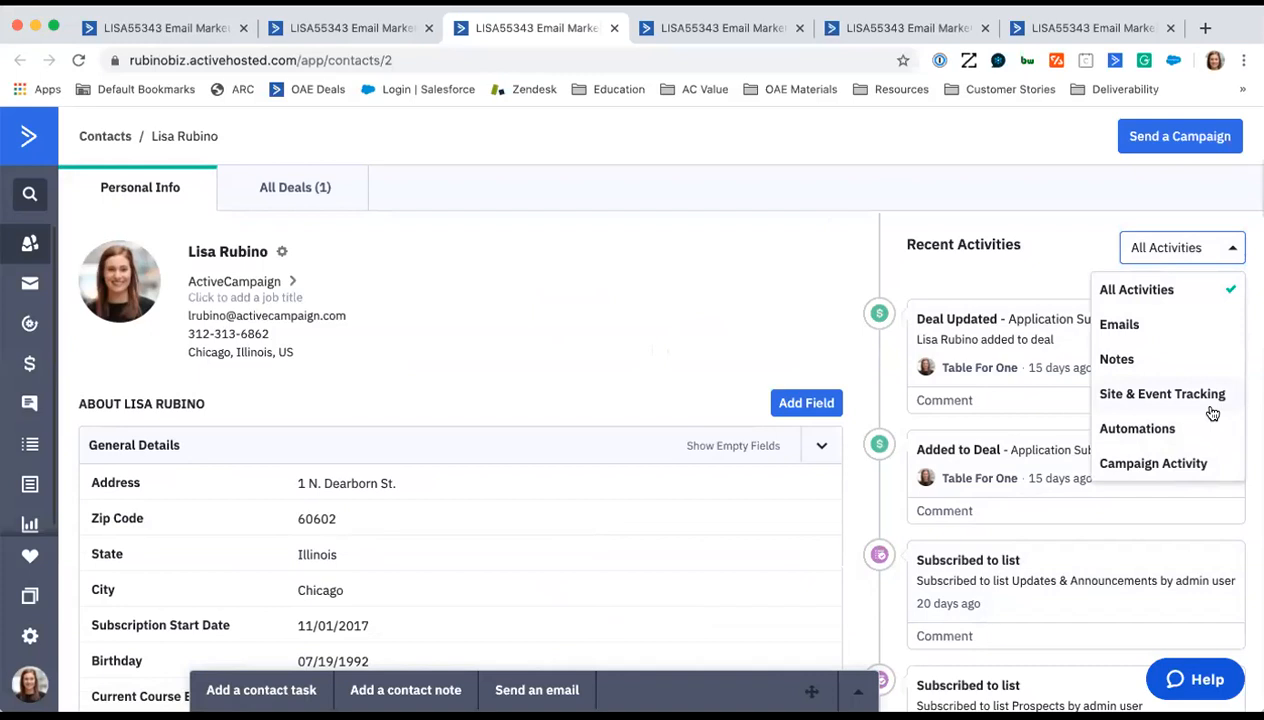
pyautogui.click(677, 197)
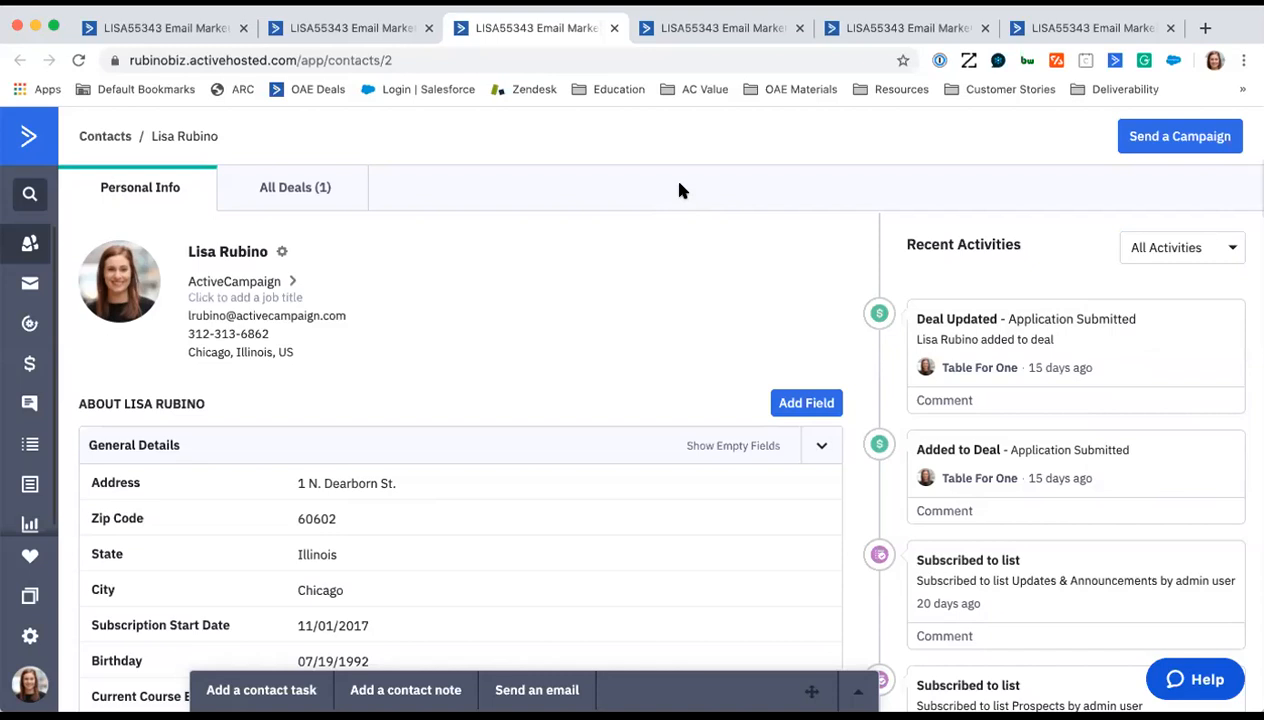
# - Switch to the open Create an Automation recipe library and browse all recipes from Start from Scratch down to Identify Possible Advocates
pyautogui.click(724, 31)
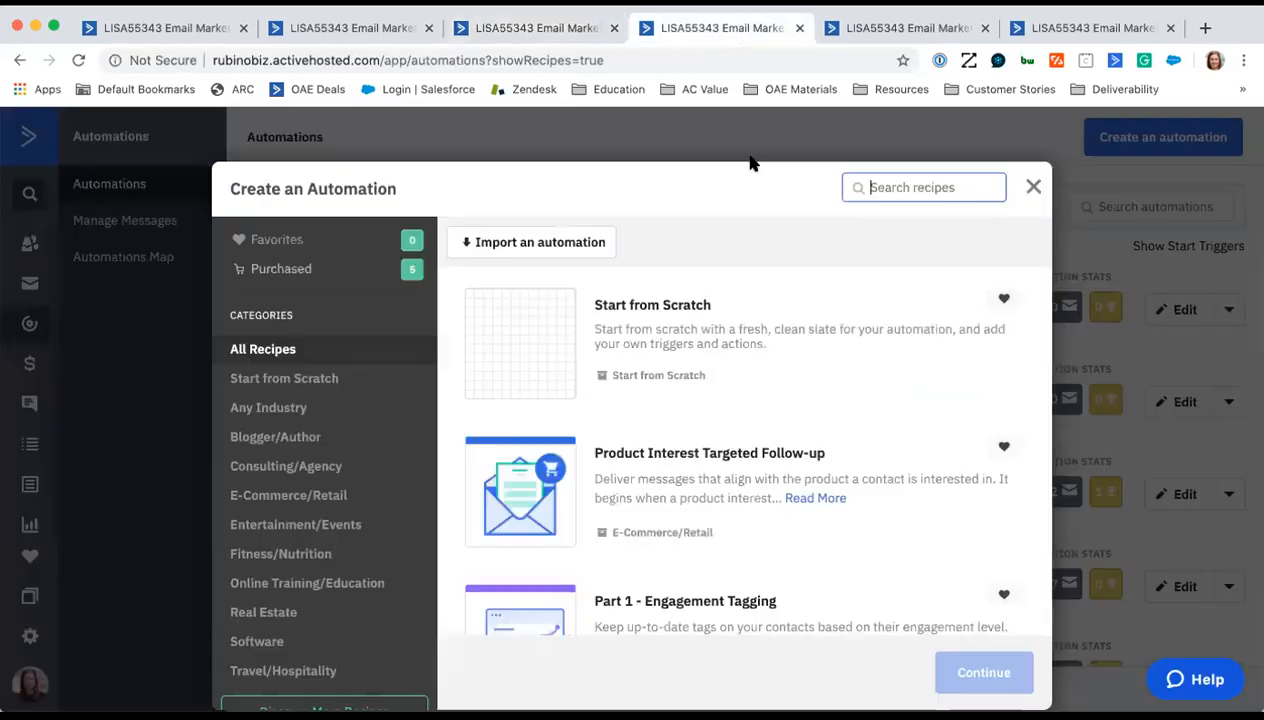
pyautogui.click(708, 195)
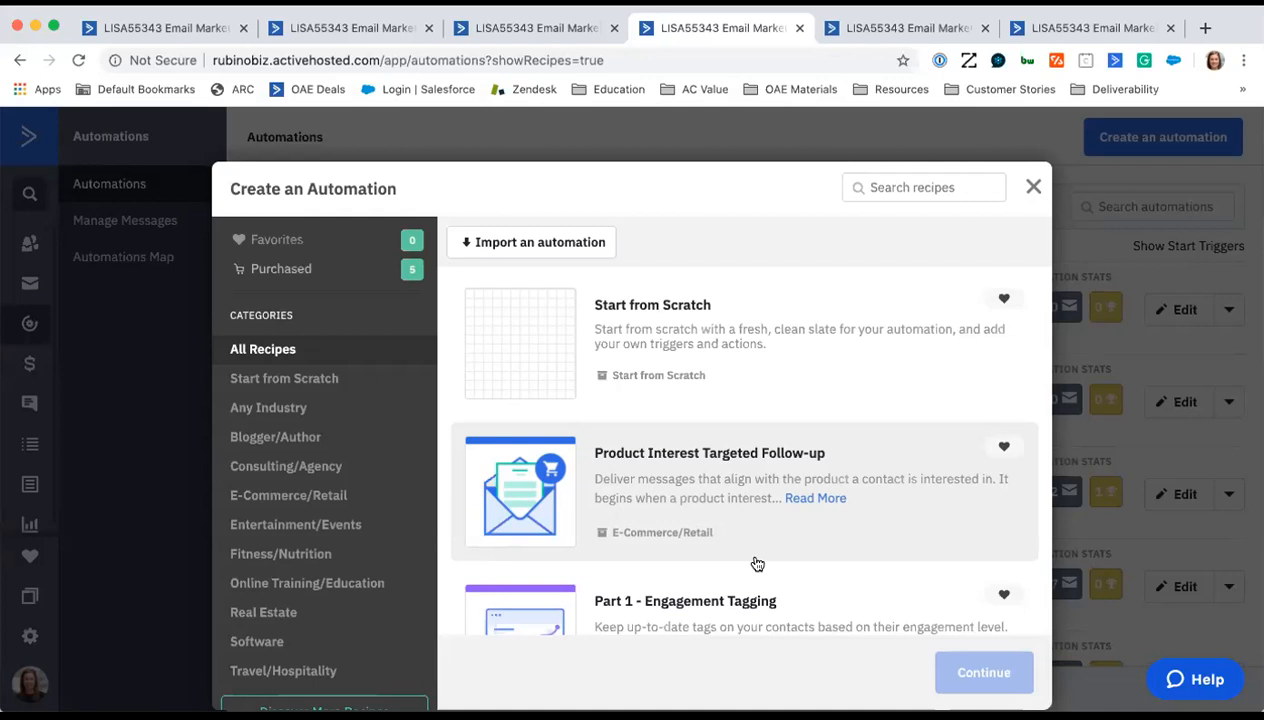
pyautogui.scroll(-3, 784, 503)
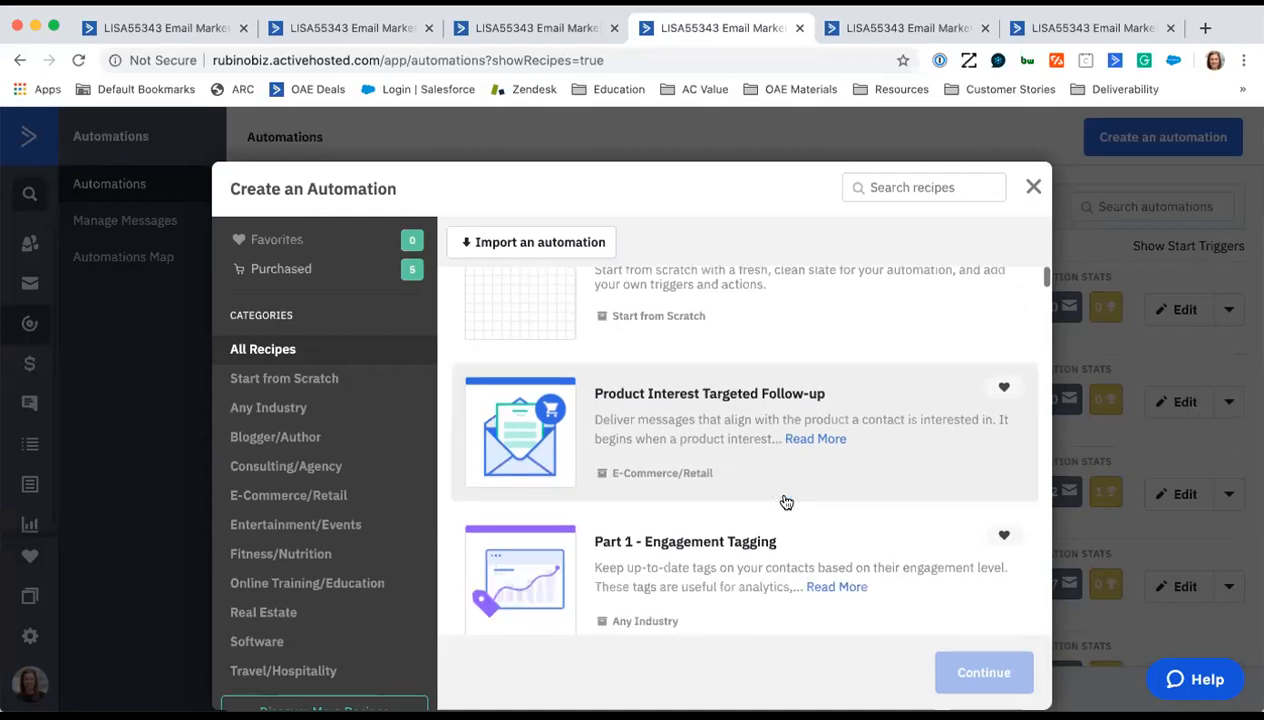
pyautogui.scroll(-5, 784, 503)
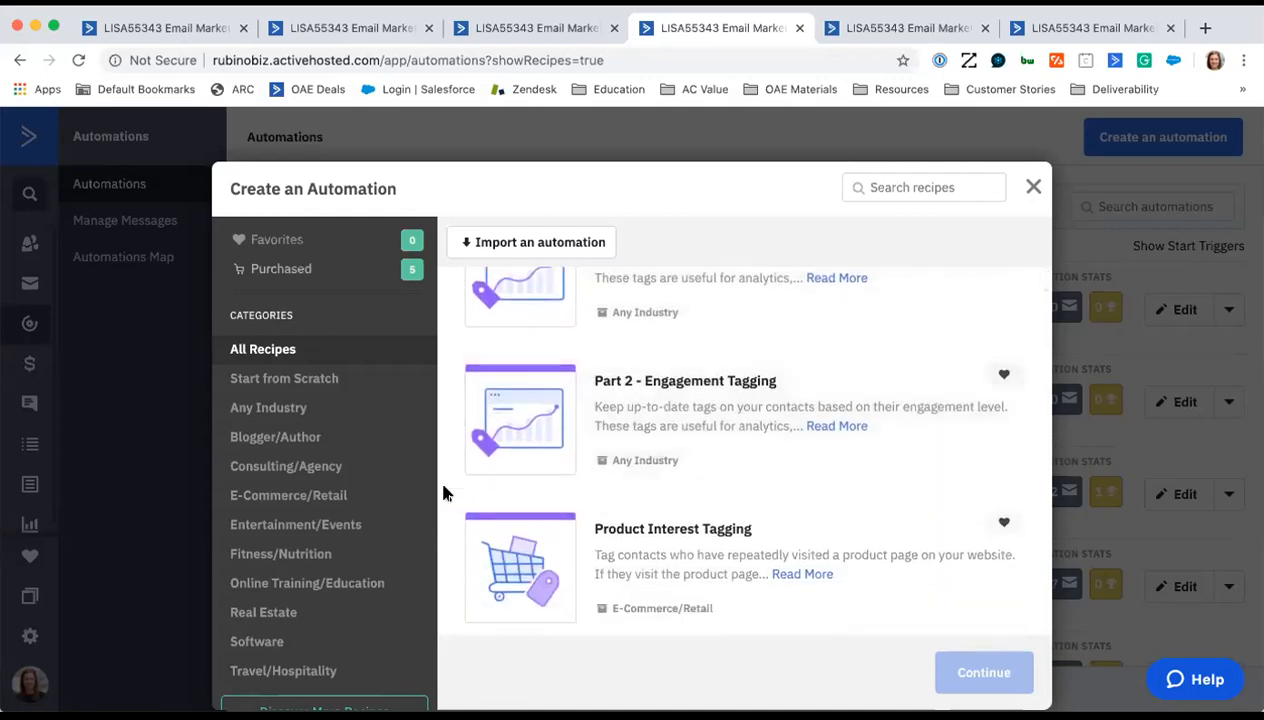
pyautogui.scroll(-2, 445, 493)
pyautogui.scroll(-3, 445, 493)
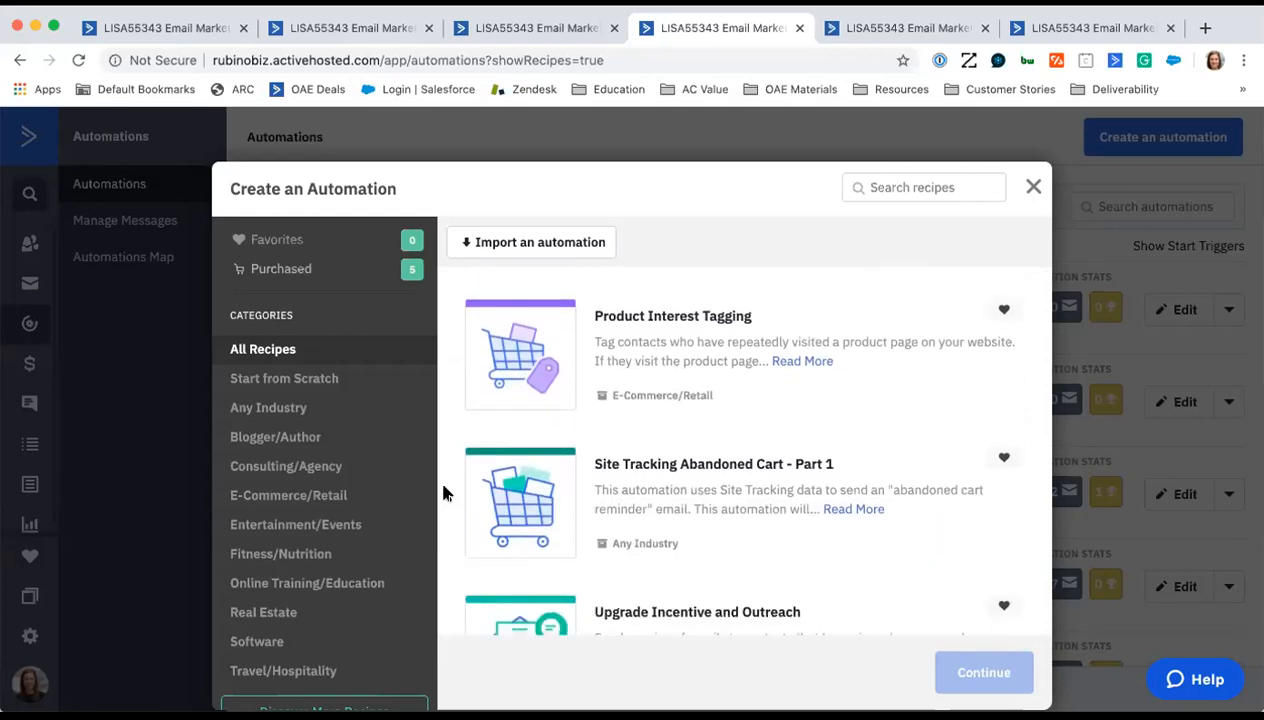
pyautogui.scroll(-5, 445, 493)
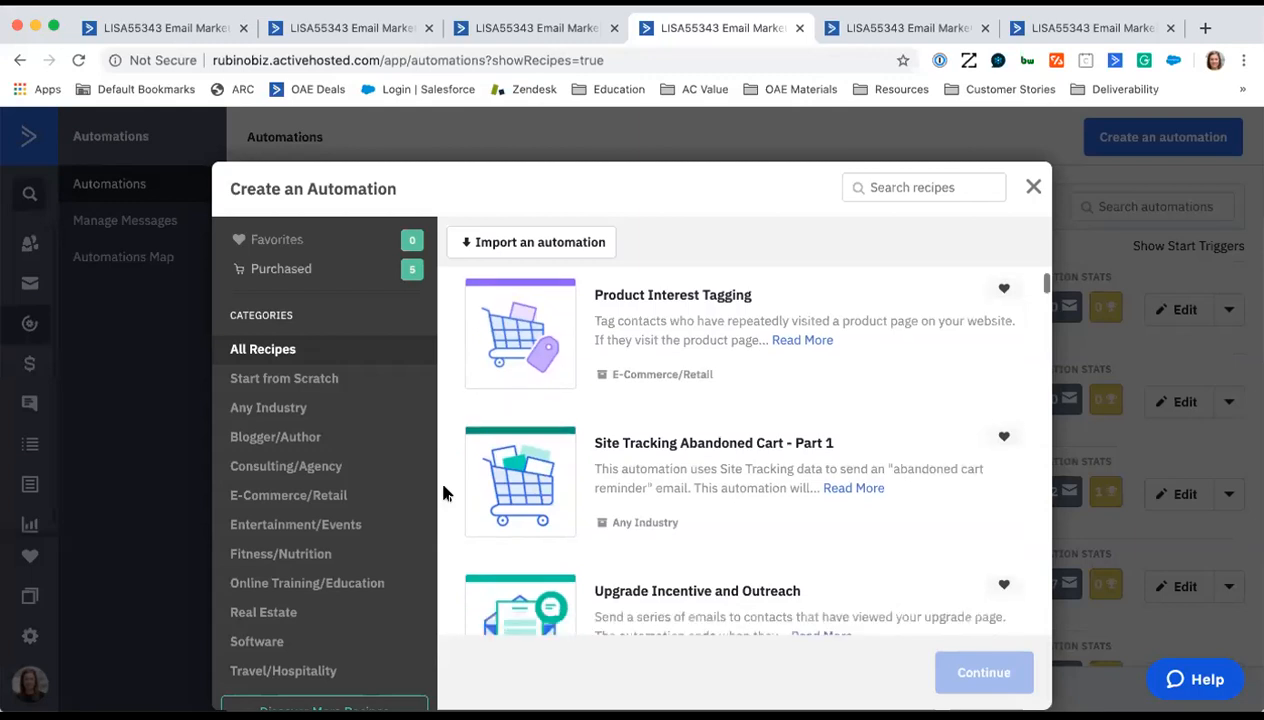
pyautogui.scroll(-1, 445, 493)
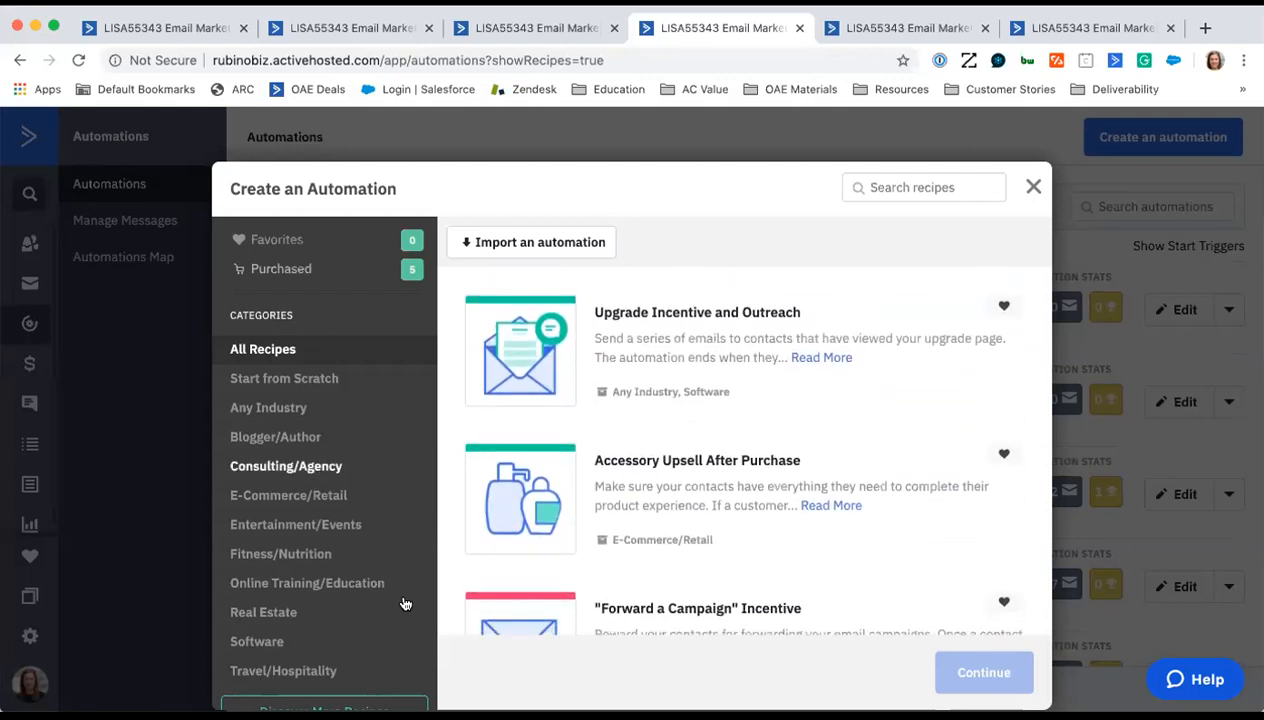
pyautogui.scroll(-3, 440, 477)
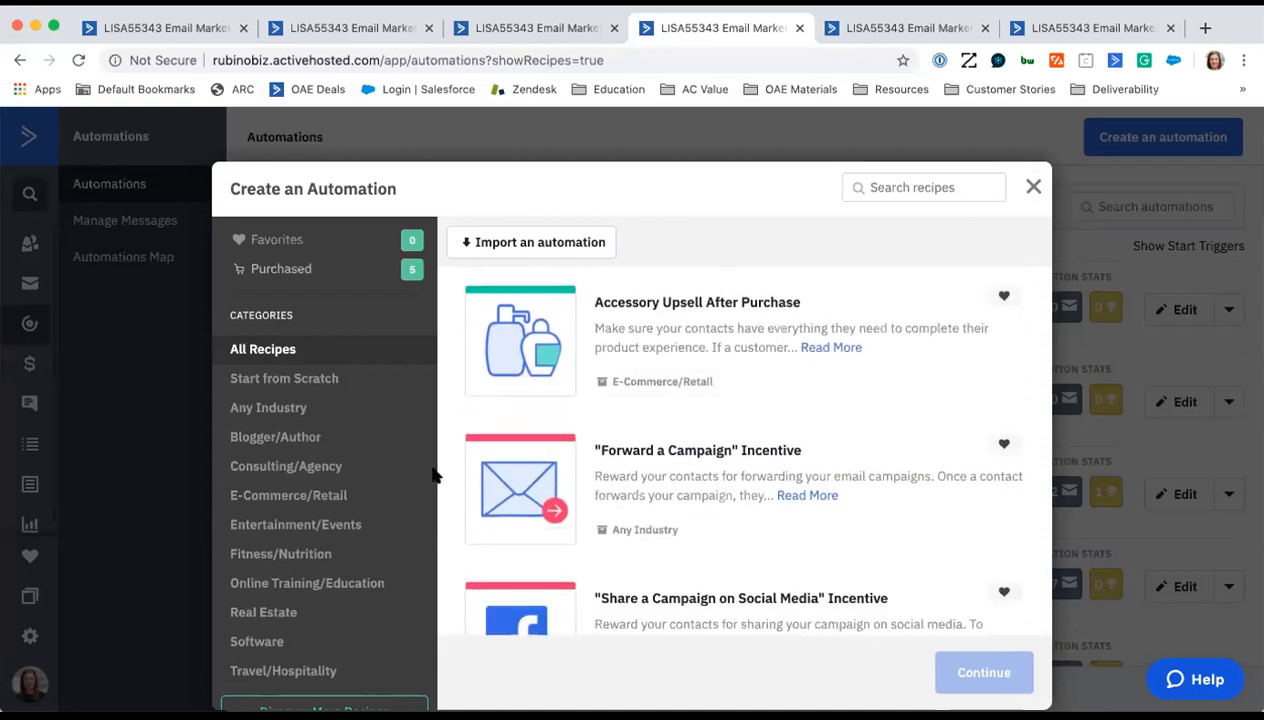
pyautogui.scroll(-4, 437, 477)
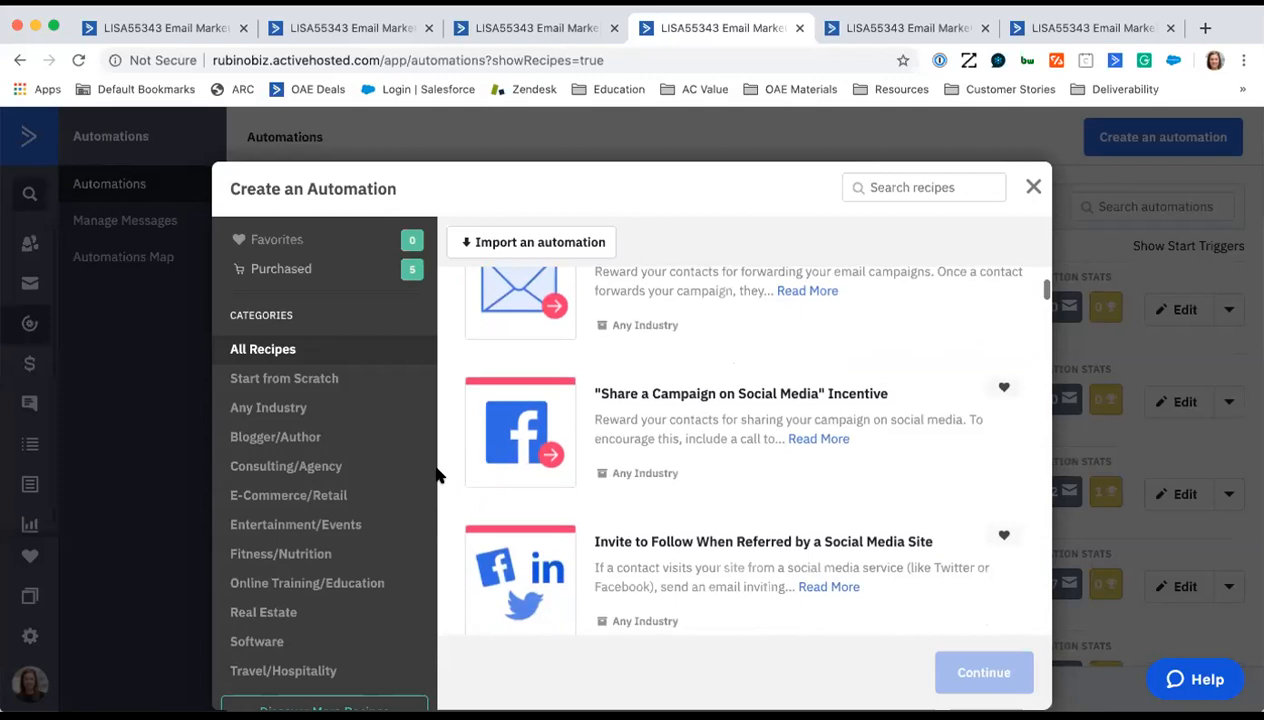
pyautogui.scroll(-4, 437, 477)
pyautogui.scroll(-4, 437, 477)
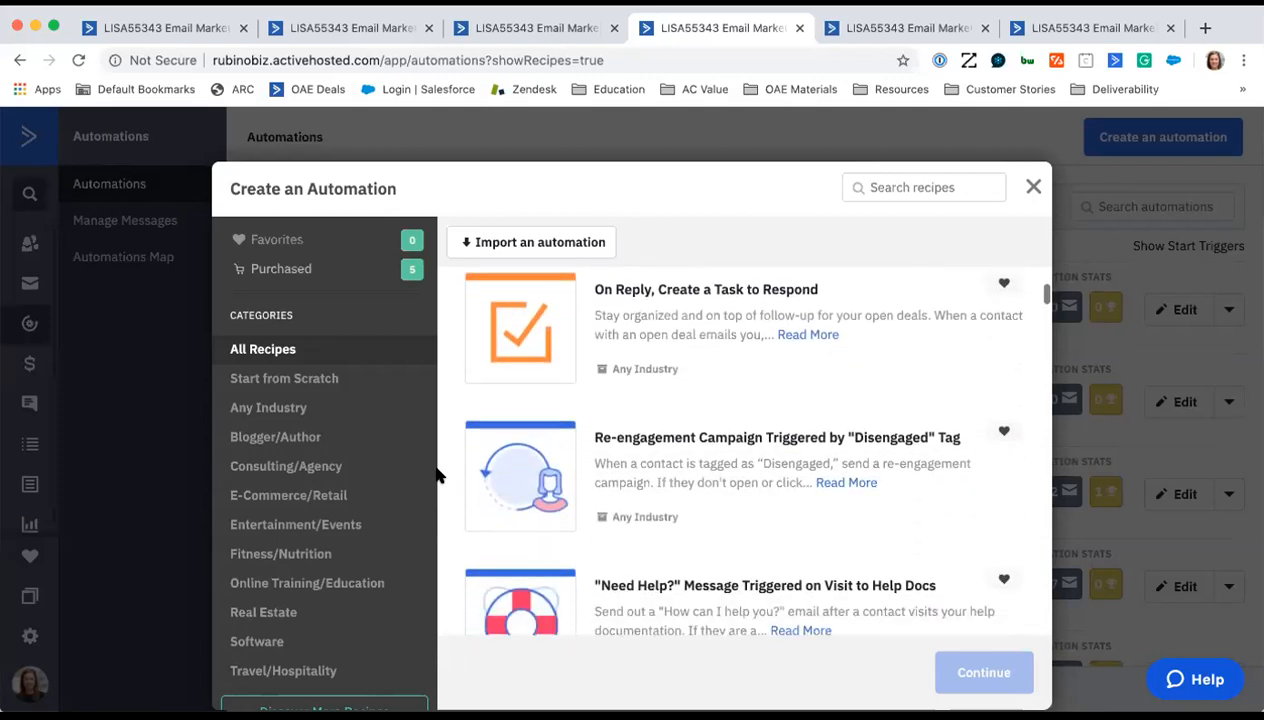
pyautogui.scroll(-3, 437, 477)
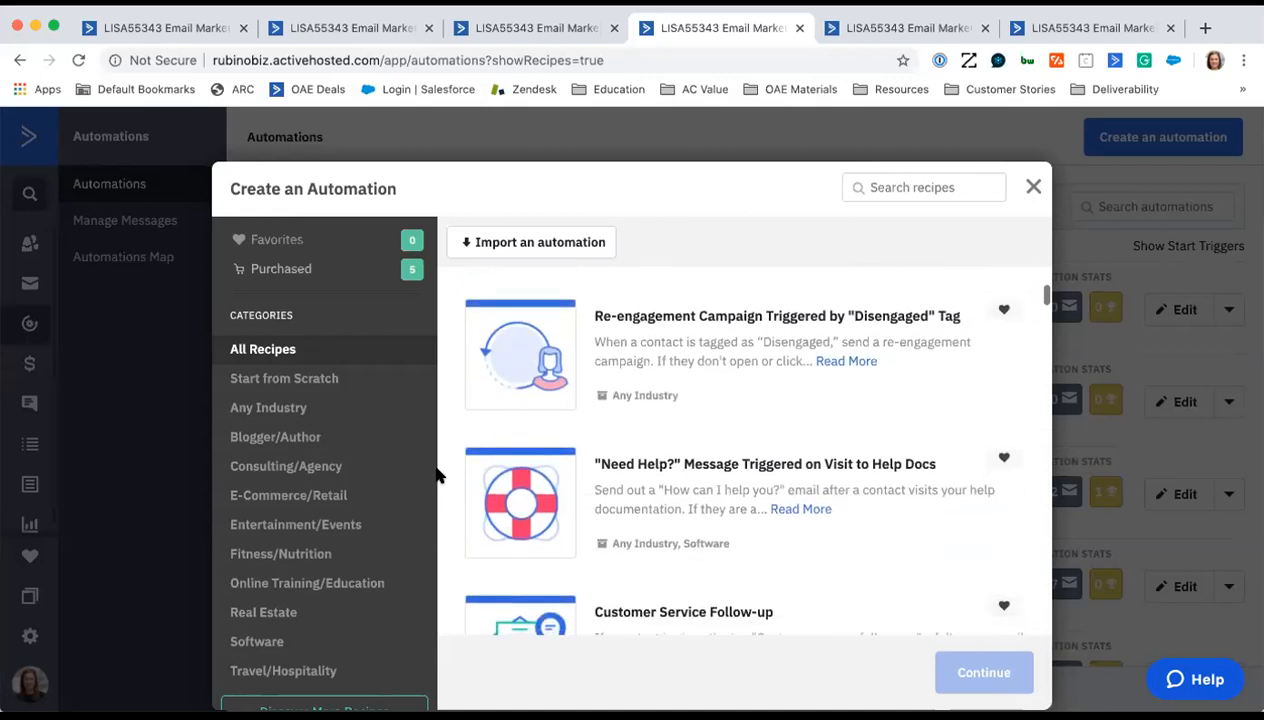
pyautogui.scroll(-1, 437, 477)
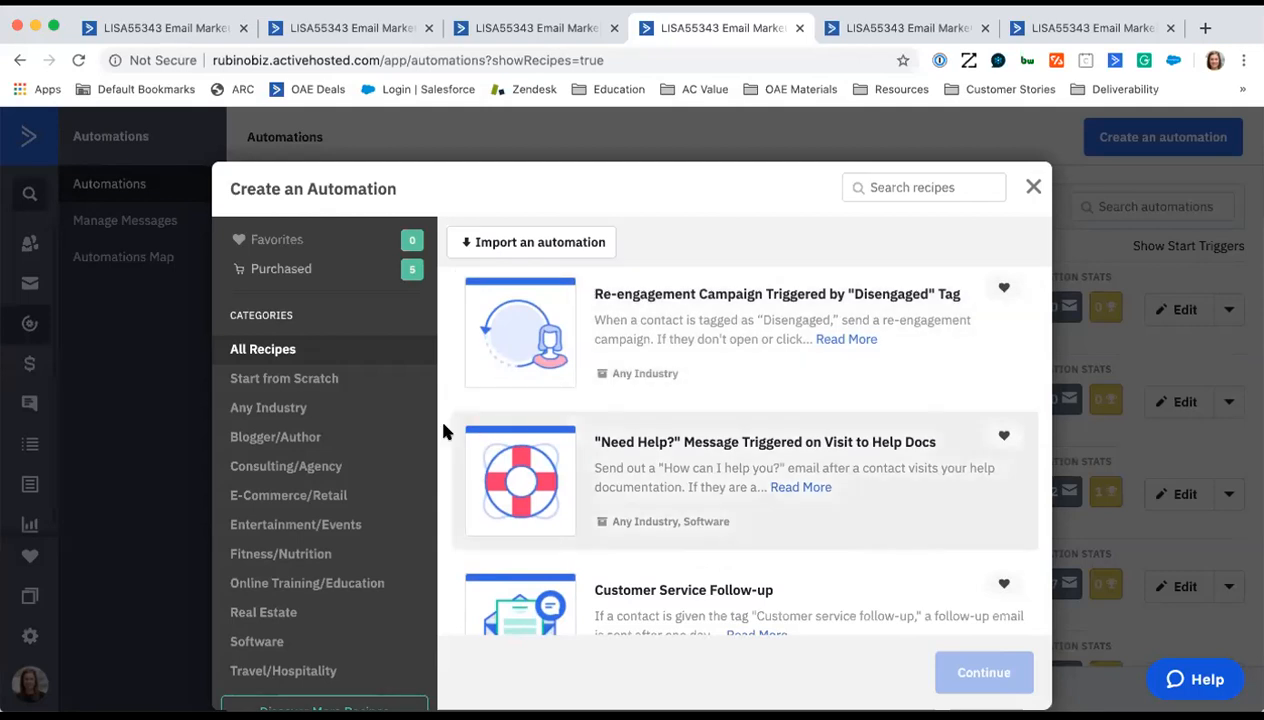
pyautogui.scroll(-3, 445, 430)
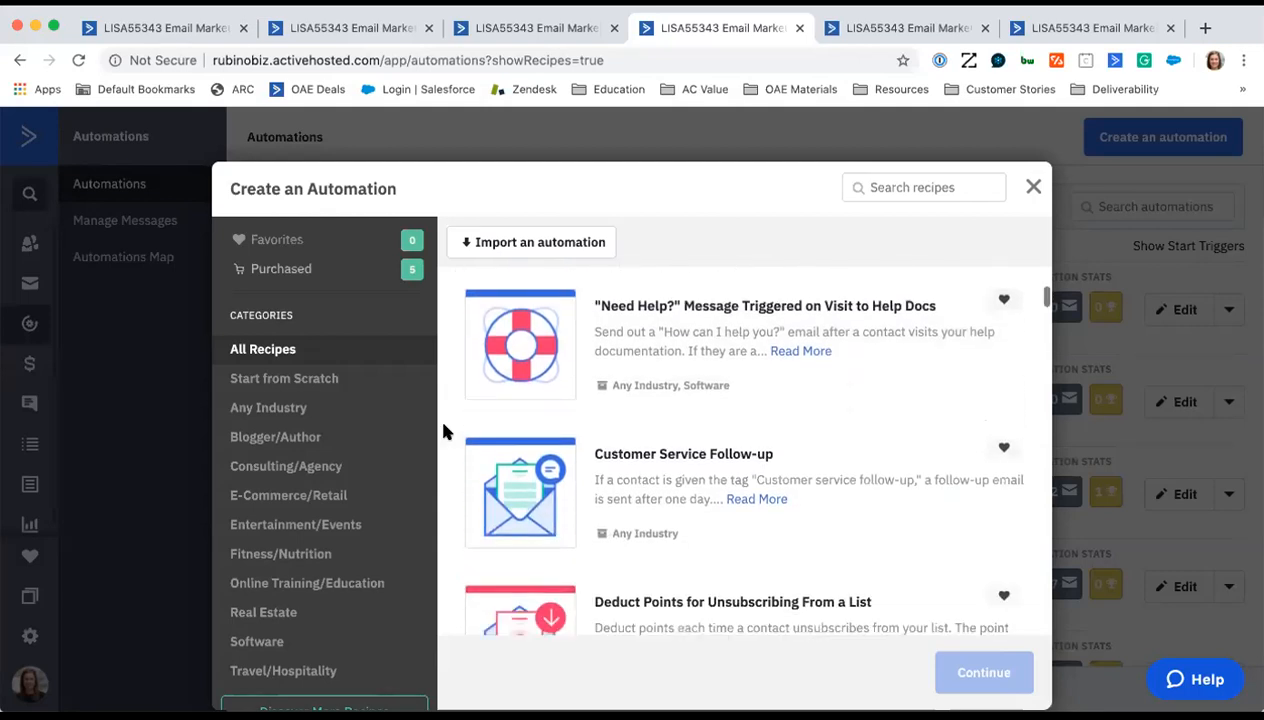
pyautogui.scroll(-2, 447, 438)
pyautogui.scroll(-6, 447, 440)
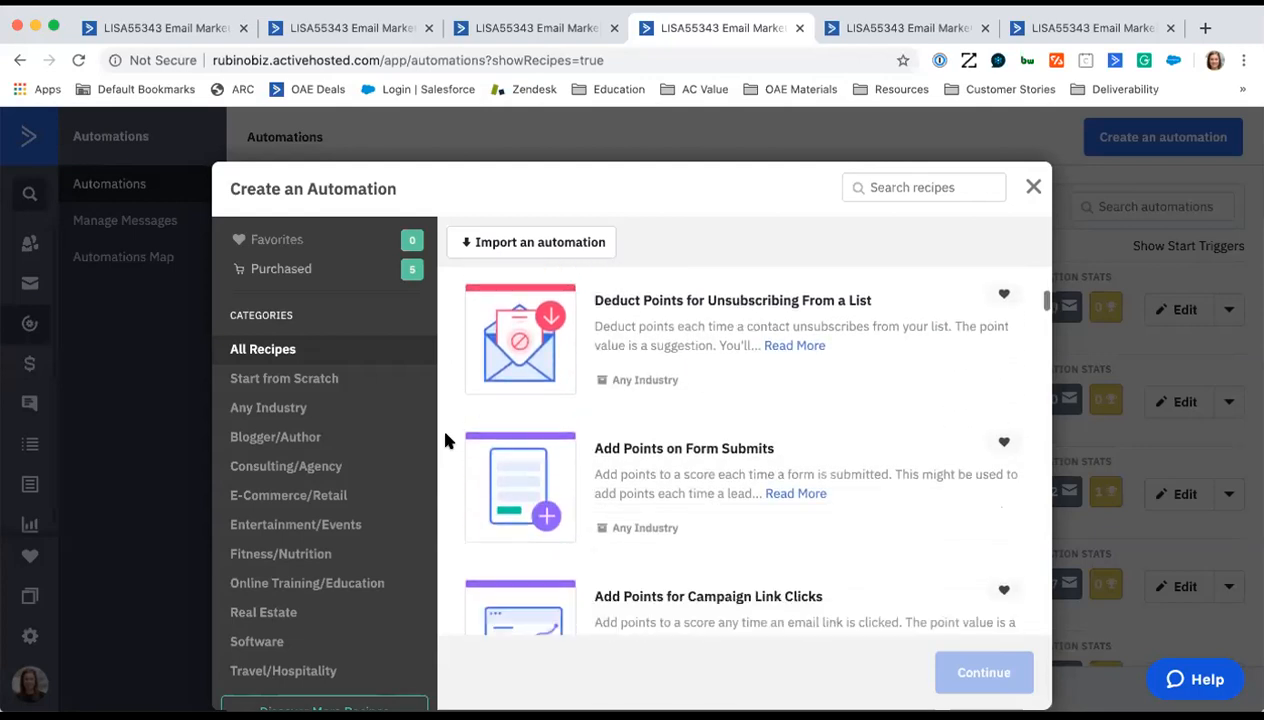
pyautogui.scroll(-4, 447, 440)
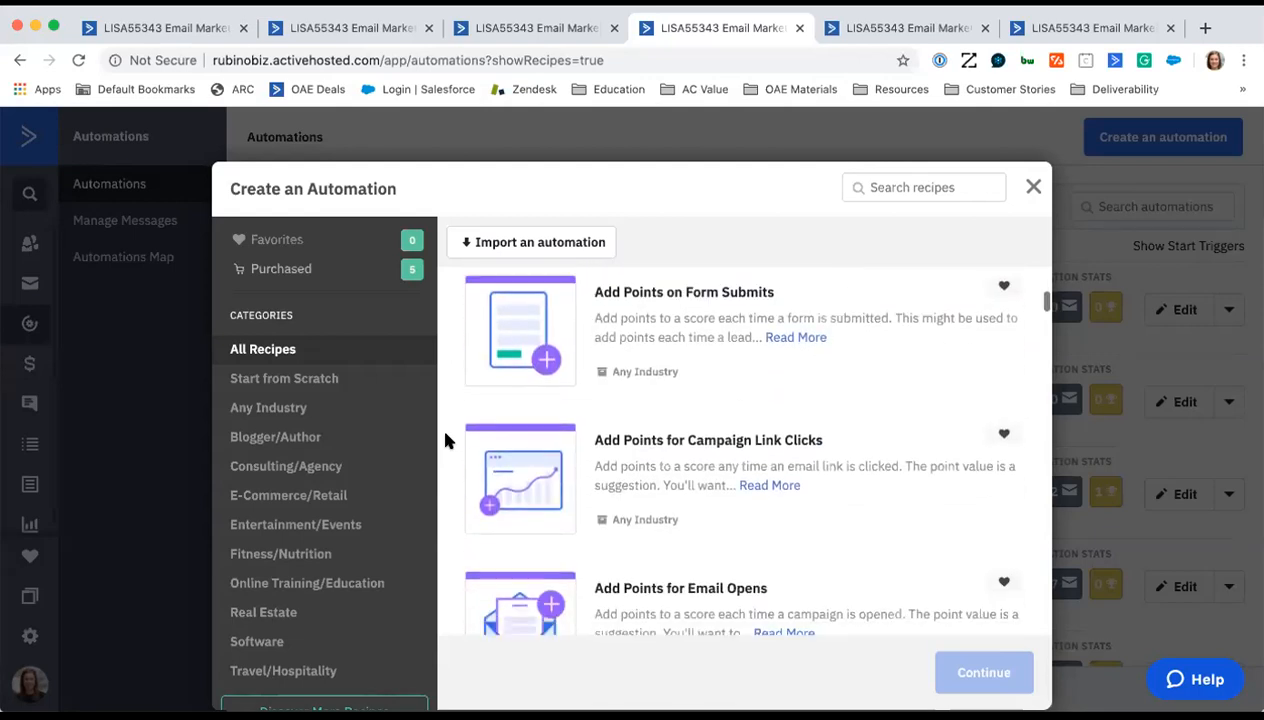
pyautogui.scroll(-6, 447, 440)
pyautogui.scroll(-4, 447, 440)
pyautogui.scroll(-3, 447, 440)
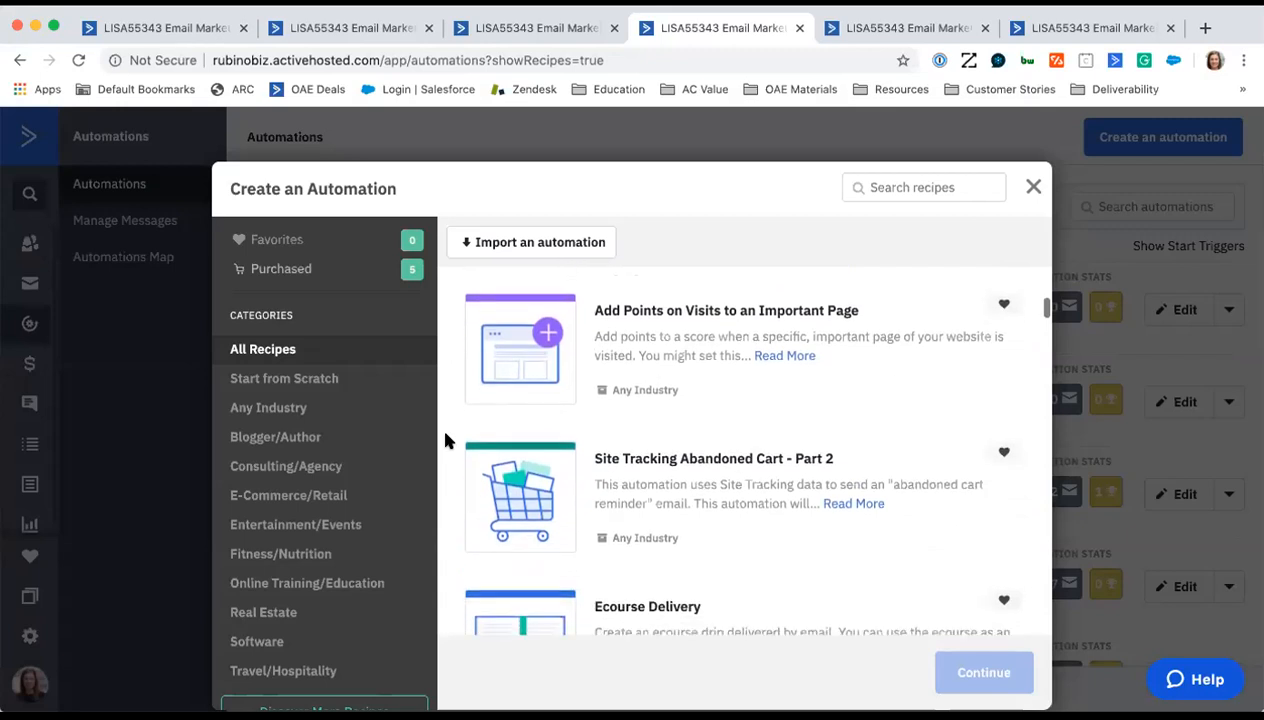
pyautogui.scroll(-4, 447, 440)
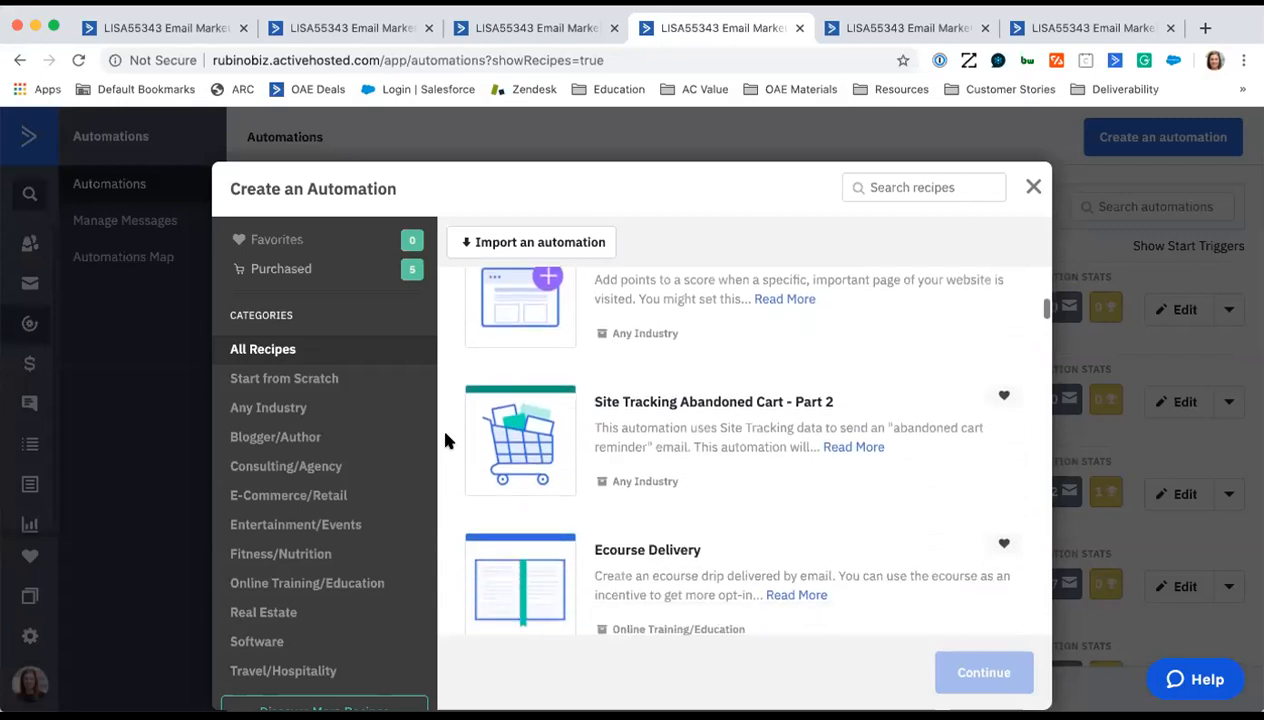
pyautogui.scroll(-2, 447, 440)
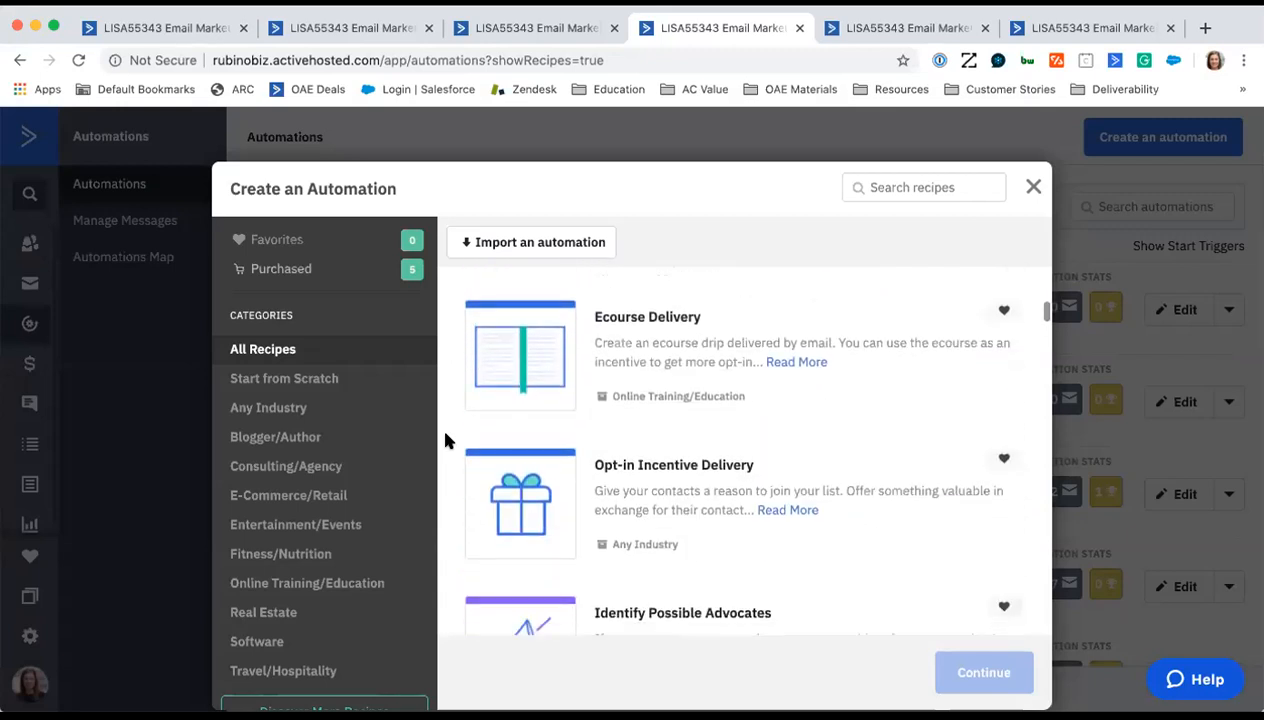
pyautogui.scroll(-3, 447, 440)
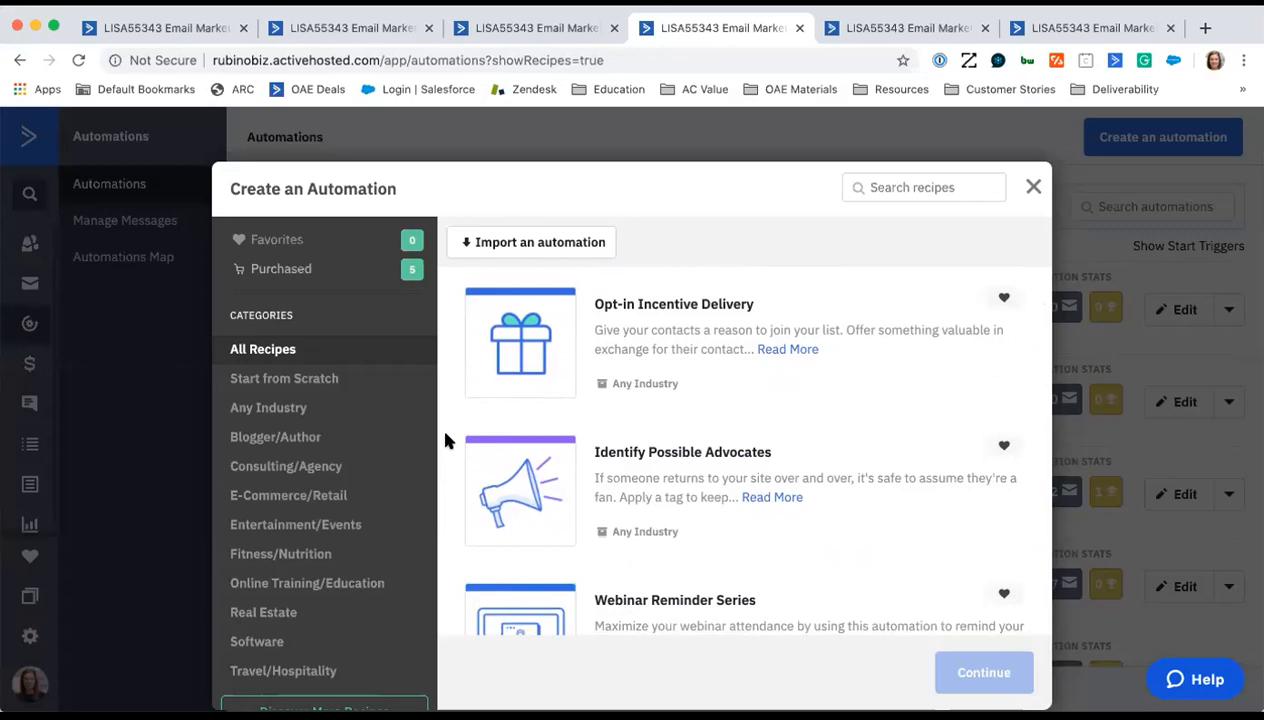
# - Go back to the contact scoring recipes and examine Add Points for Page Views, Email Opens and Visits to an Important Page
pyautogui.scroll(5, 447, 440)
pyautogui.scroll(3, 447, 441)
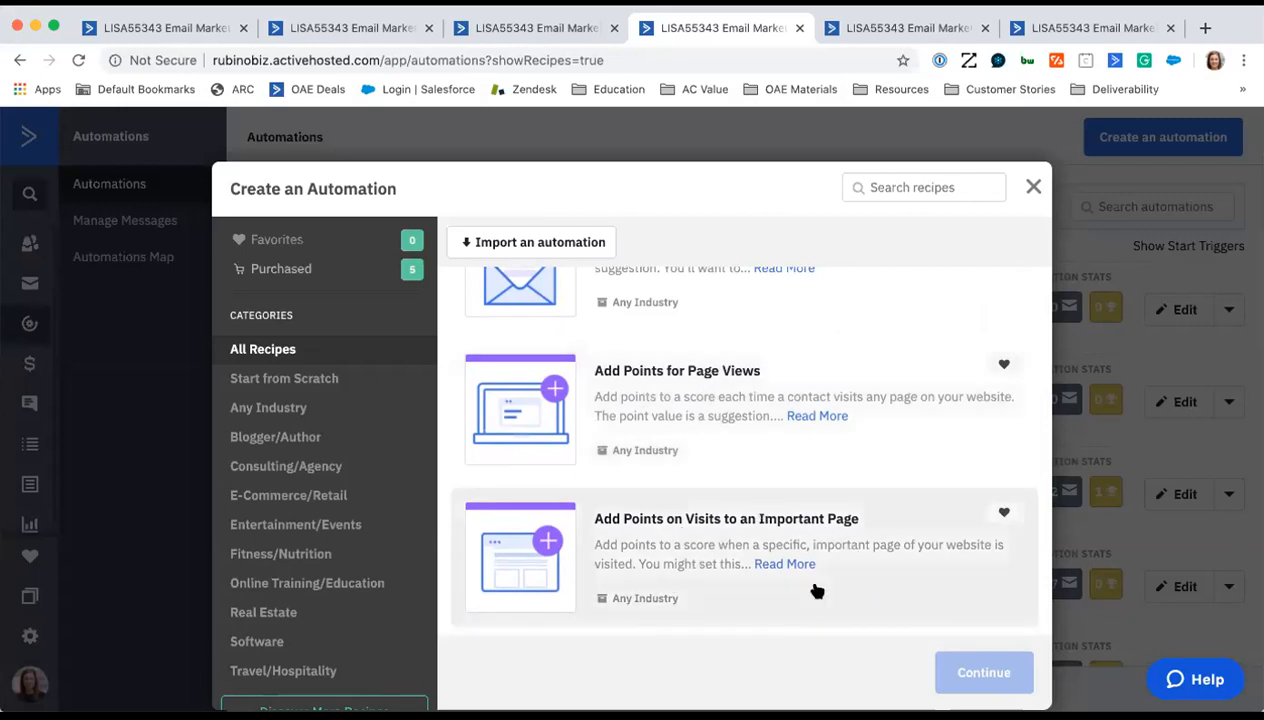
pyautogui.scroll(1, 884, 584)
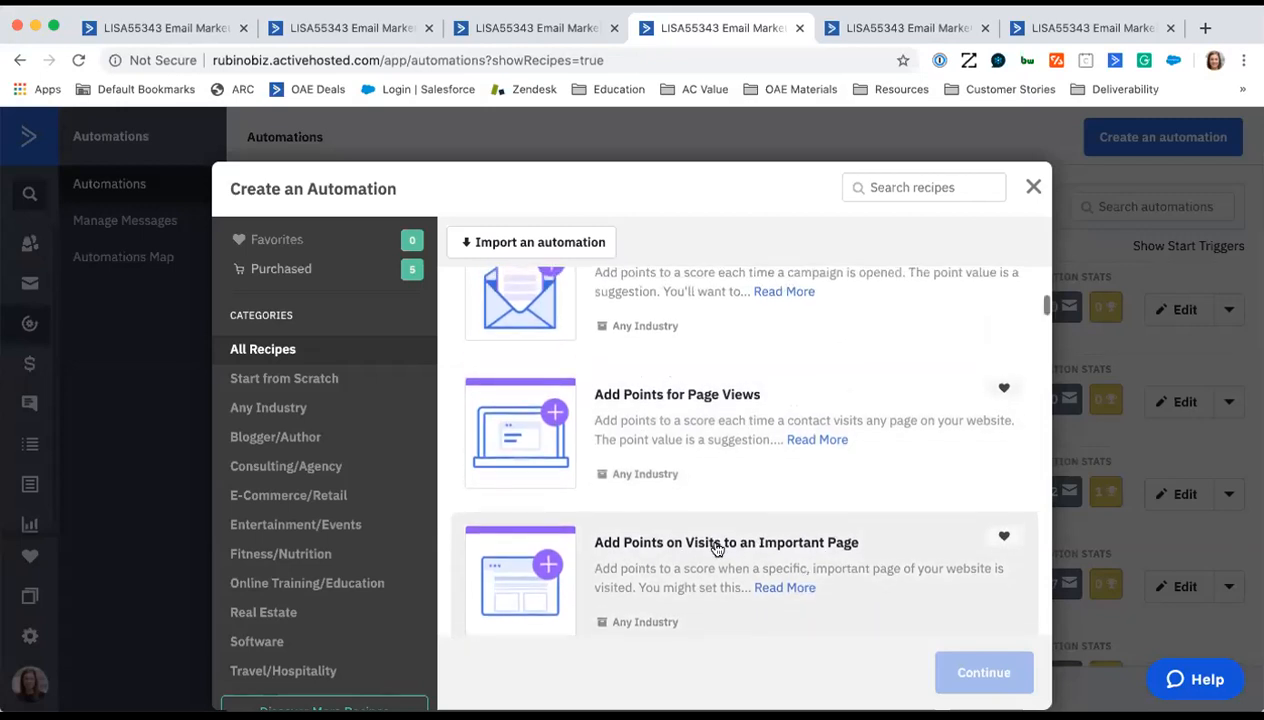
pyautogui.scroll(2, 849, 573)
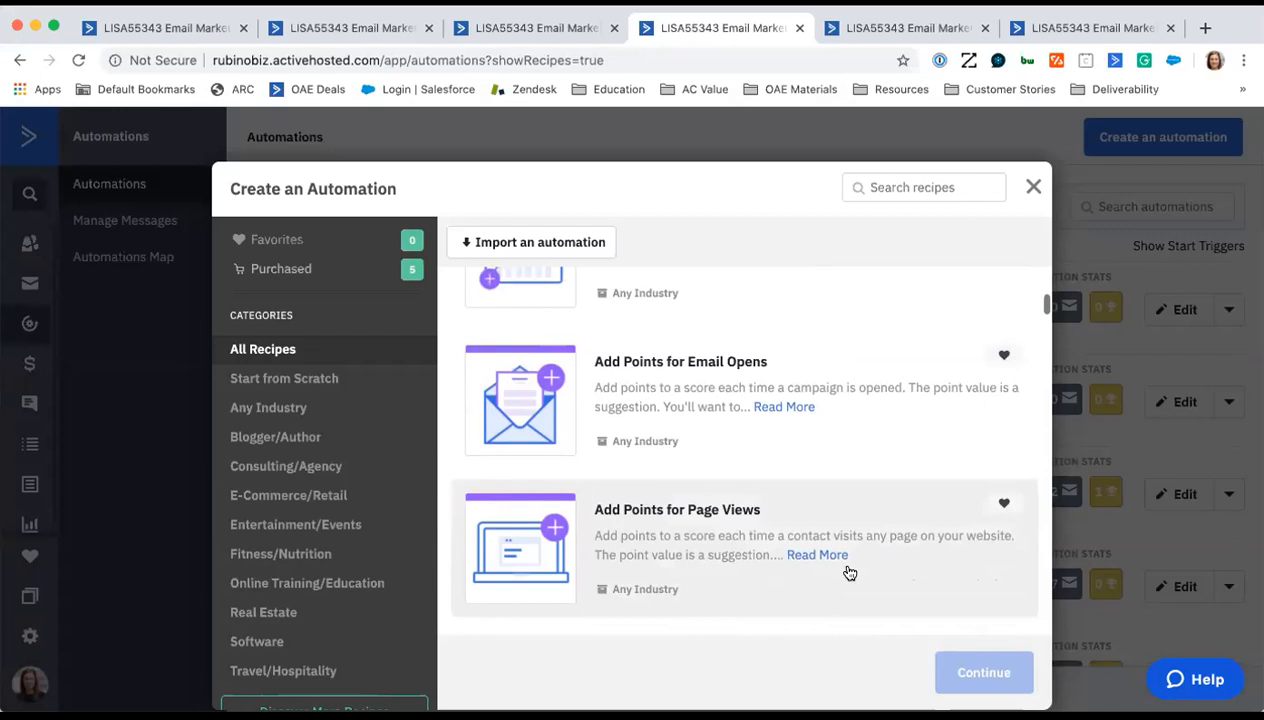
pyautogui.scroll(1, 847, 570)
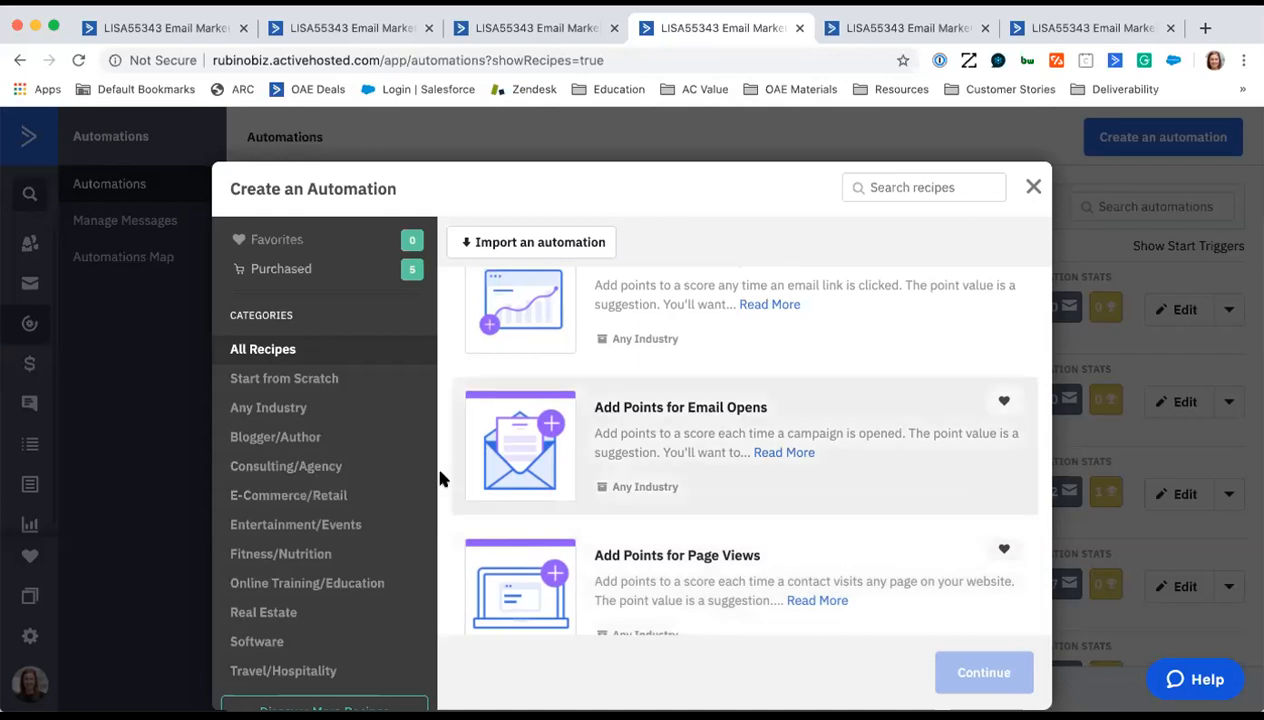
# - Find the Identify Possible Advocates recipe and expand its full description
pyautogui.scroll(-3, 440, 480)
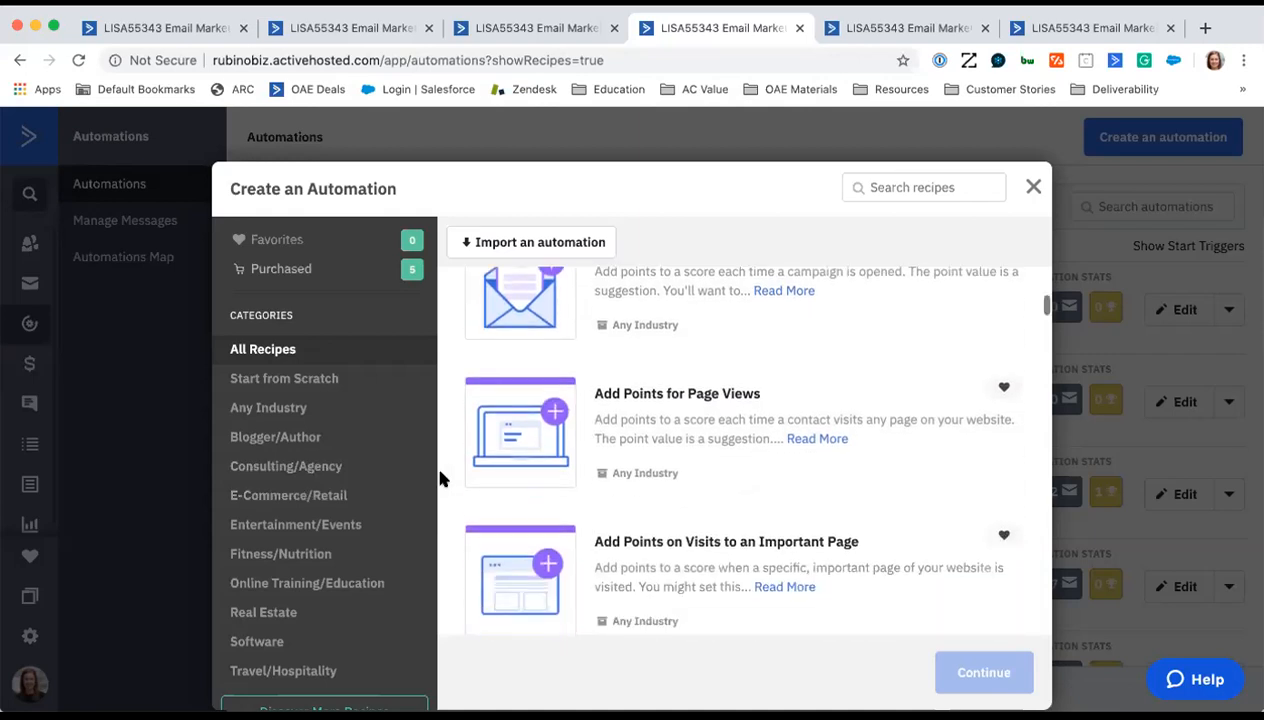
pyautogui.scroll(-8, 440, 480)
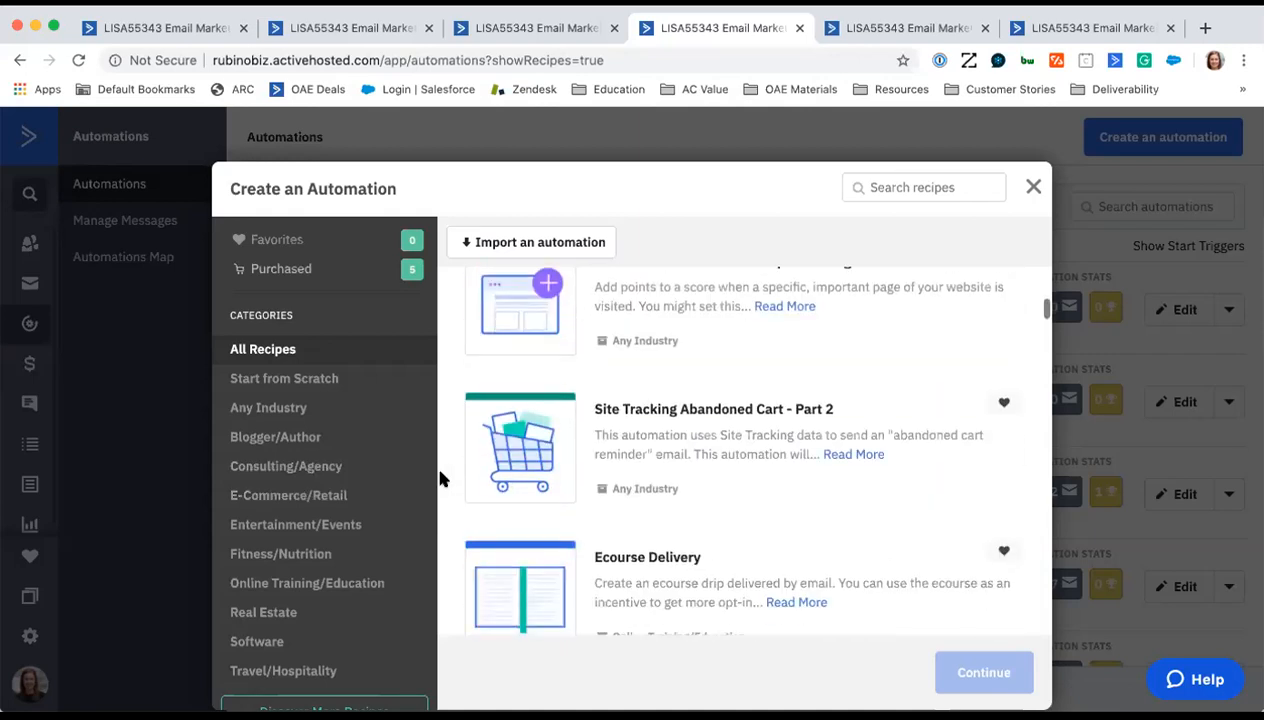
pyautogui.scroll(-3, 440, 480)
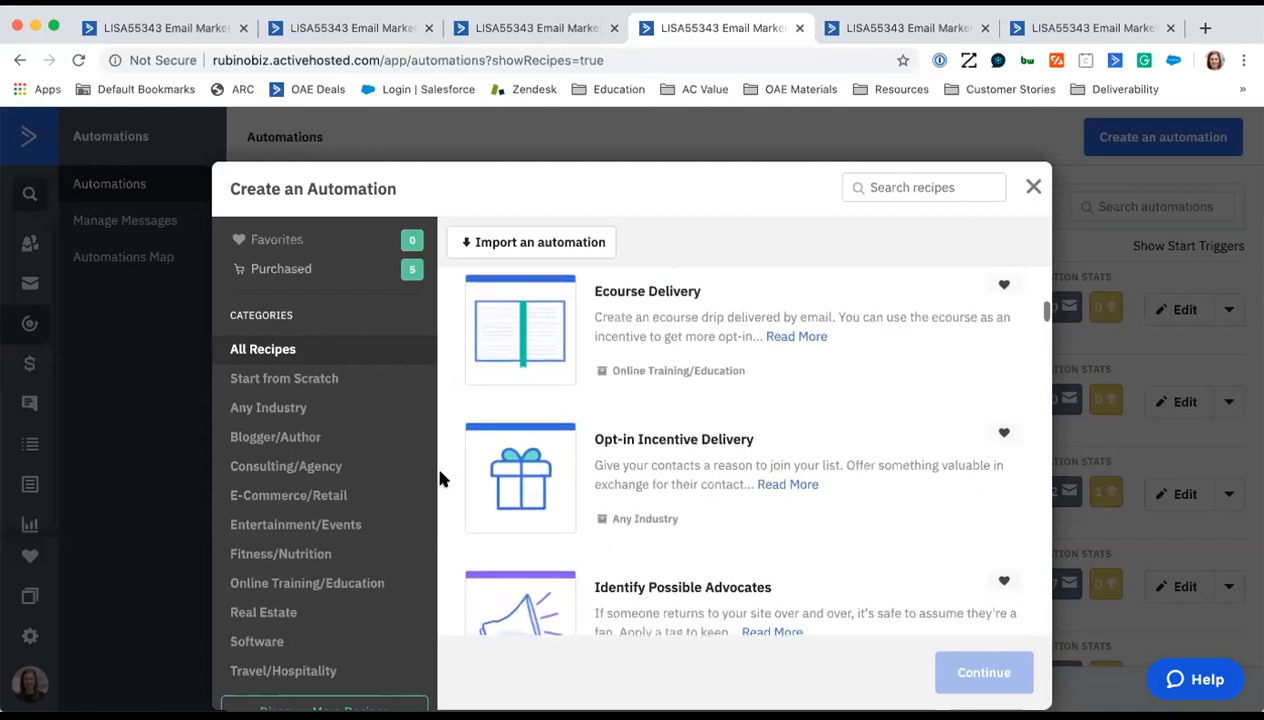
pyautogui.scroll(-5, 440, 480)
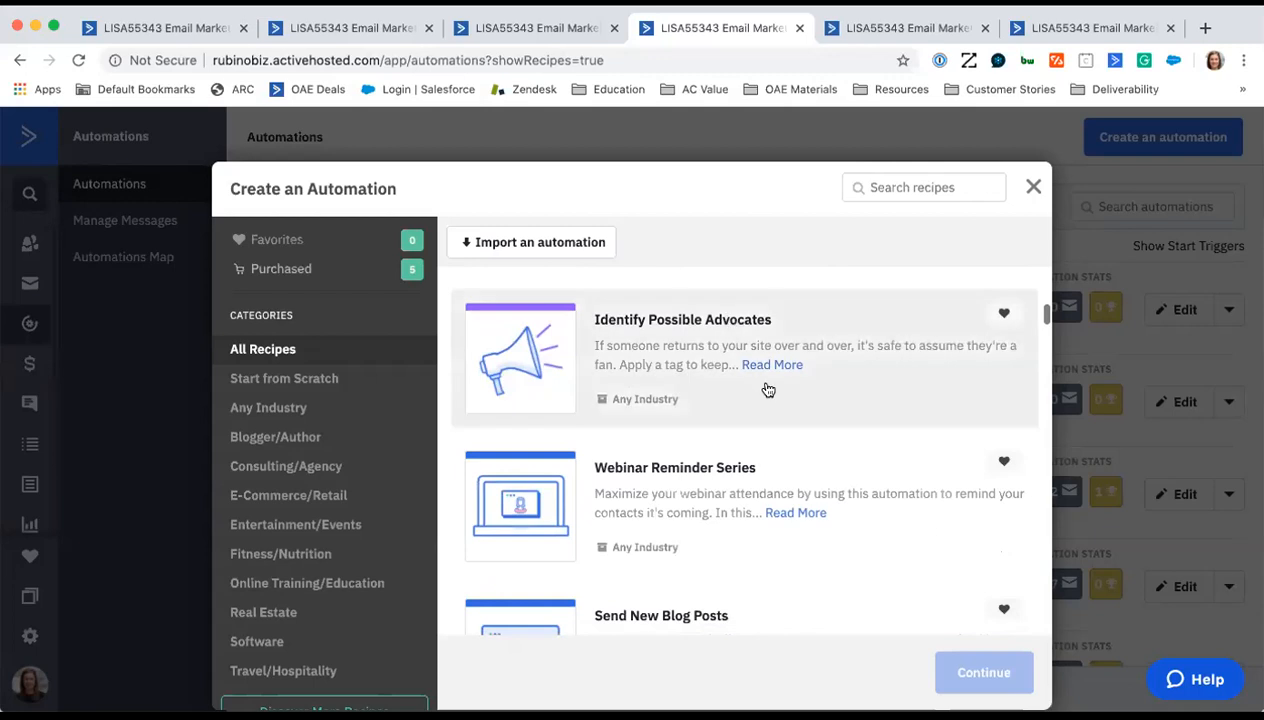
pyautogui.click(764, 372)
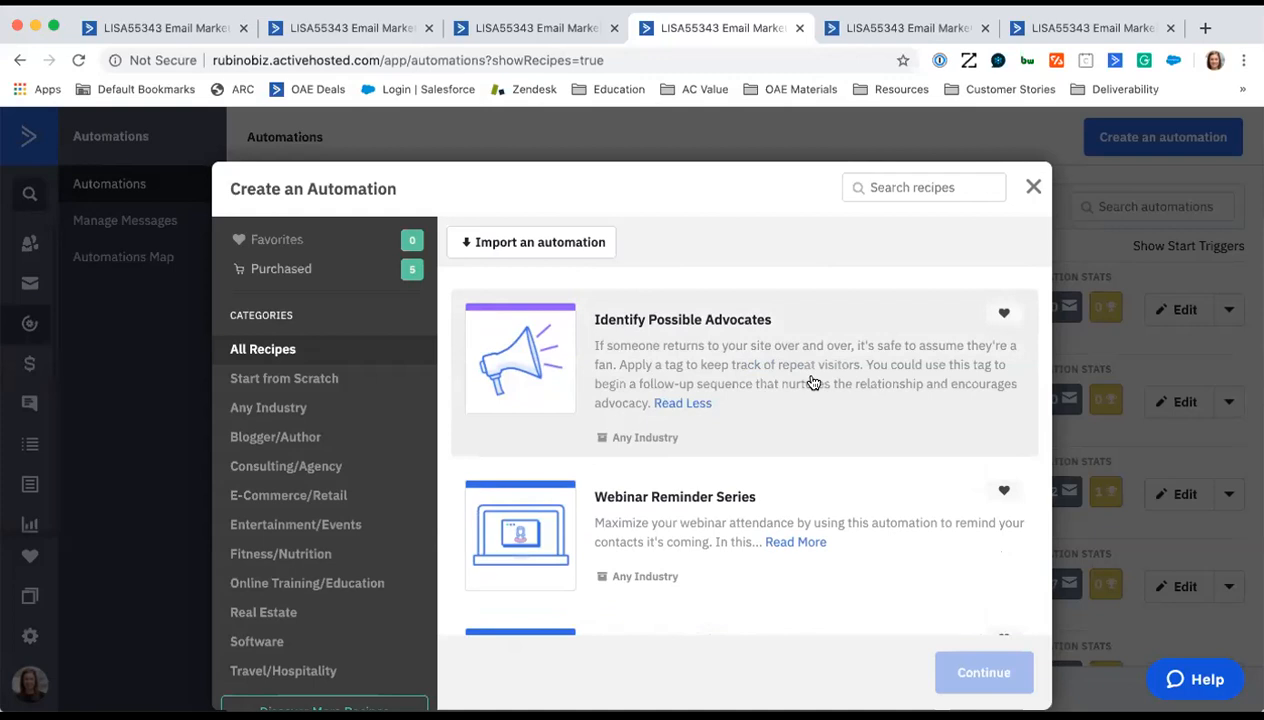
# - Examine the Webinar Reminder Series, Send New Blog Posts, Customer Win Back Sequence and Failed Billing Reminders recipes
pyautogui.scroll(-2, 452, 464)
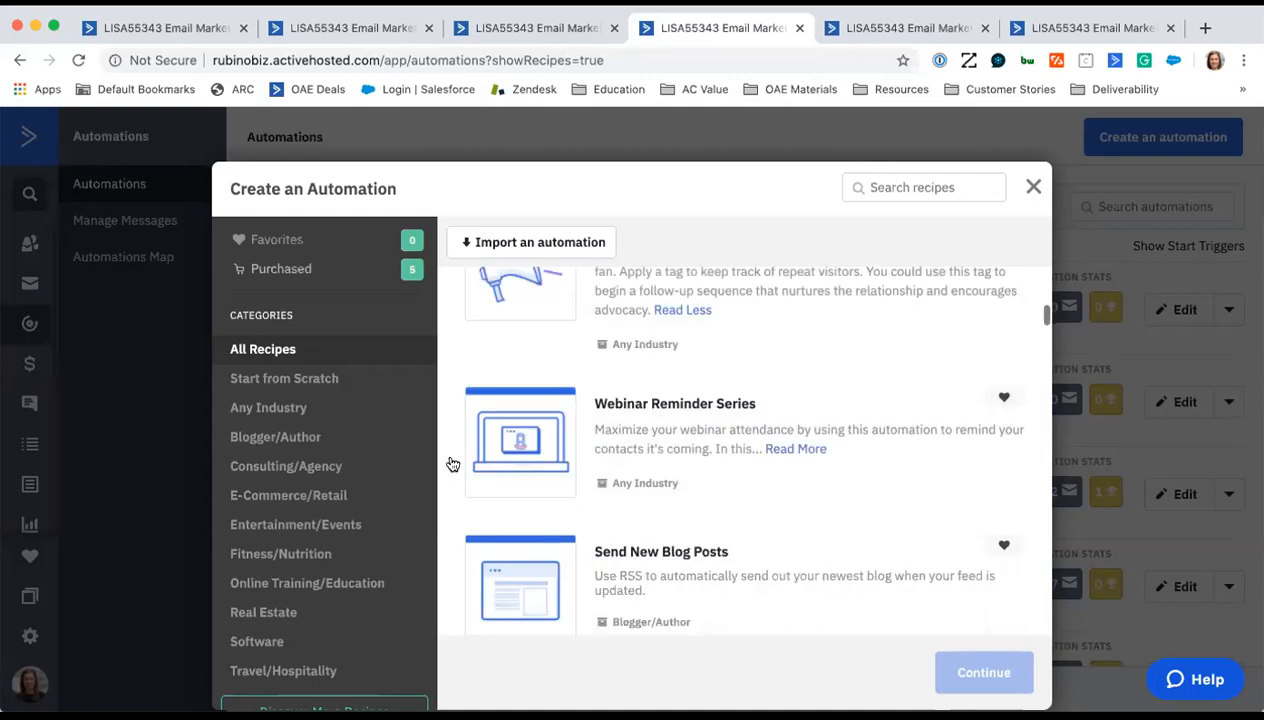
pyautogui.scroll(-1, 452, 464)
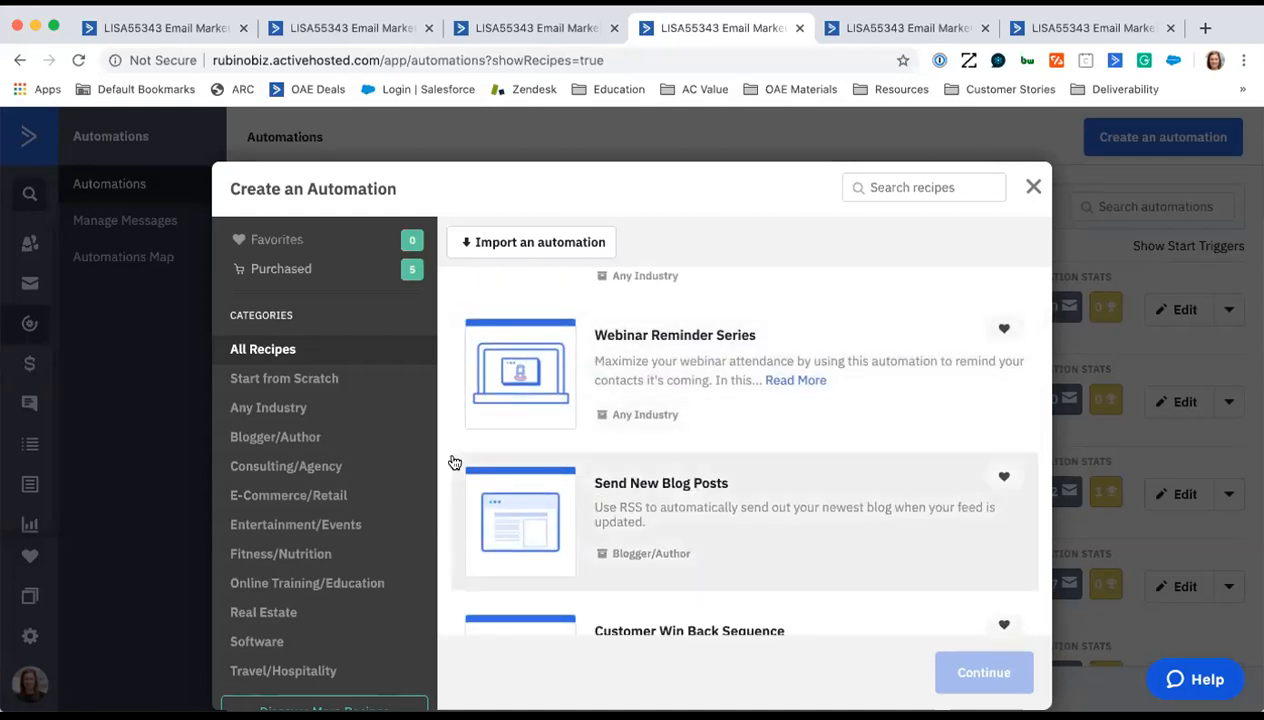
pyautogui.scroll(-1, 455, 463)
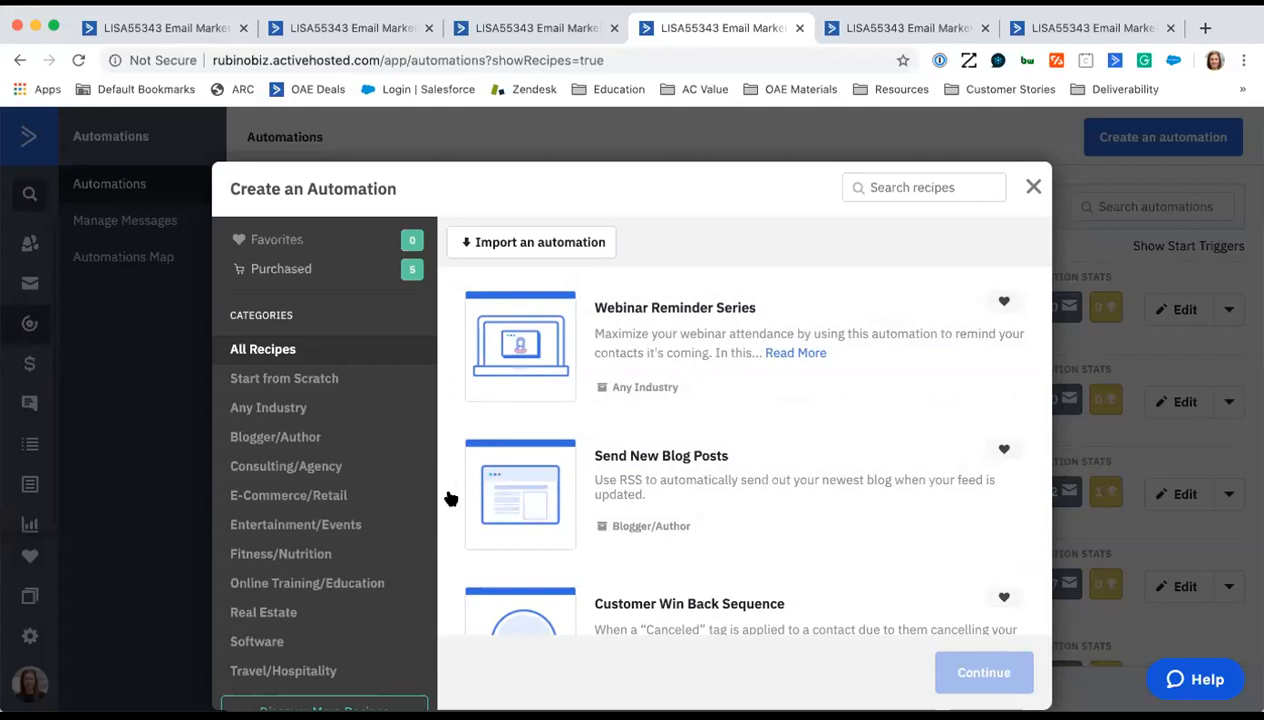
pyautogui.scroll(-3, 447, 498)
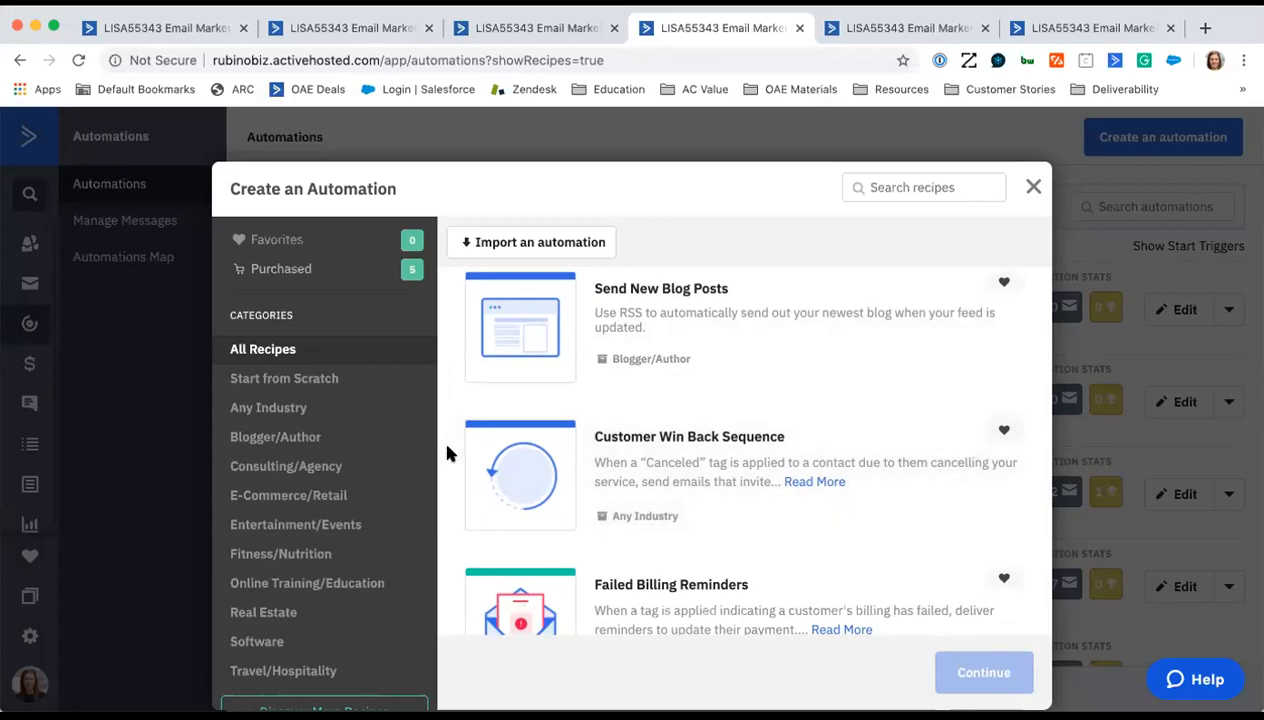
# - Return to the Add Points for Campaign Link Clicks and Add Points for Email Opens recipes to review them
pyautogui.scroll(8, 447, 454)
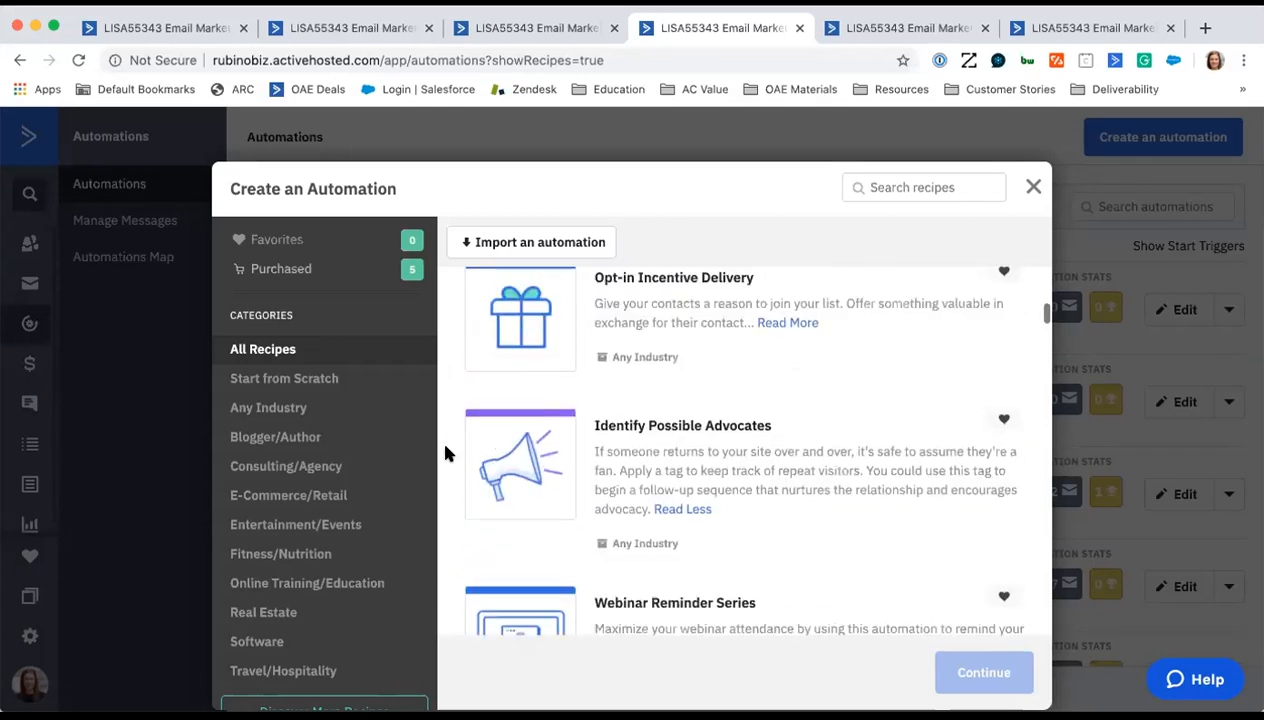
pyautogui.scroll(9, 447, 454)
pyautogui.scroll(5, 447, 454)
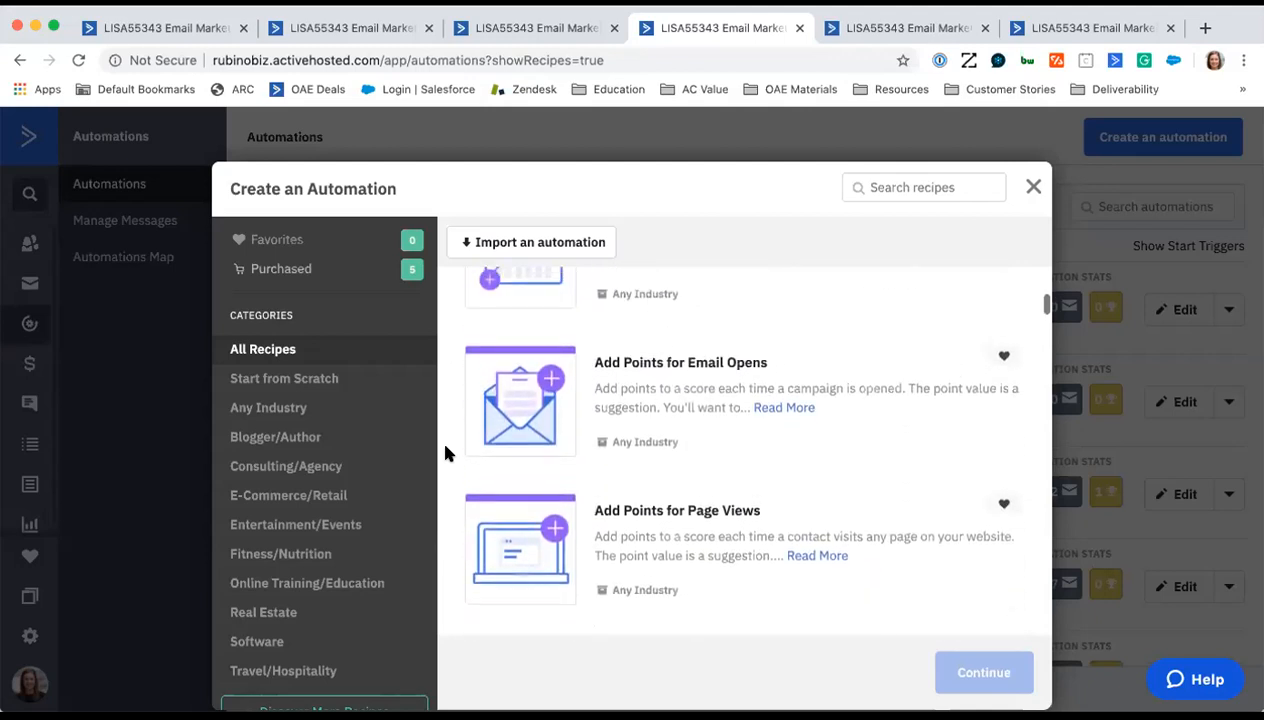
pyautogui.scroll(2, 447, 454)
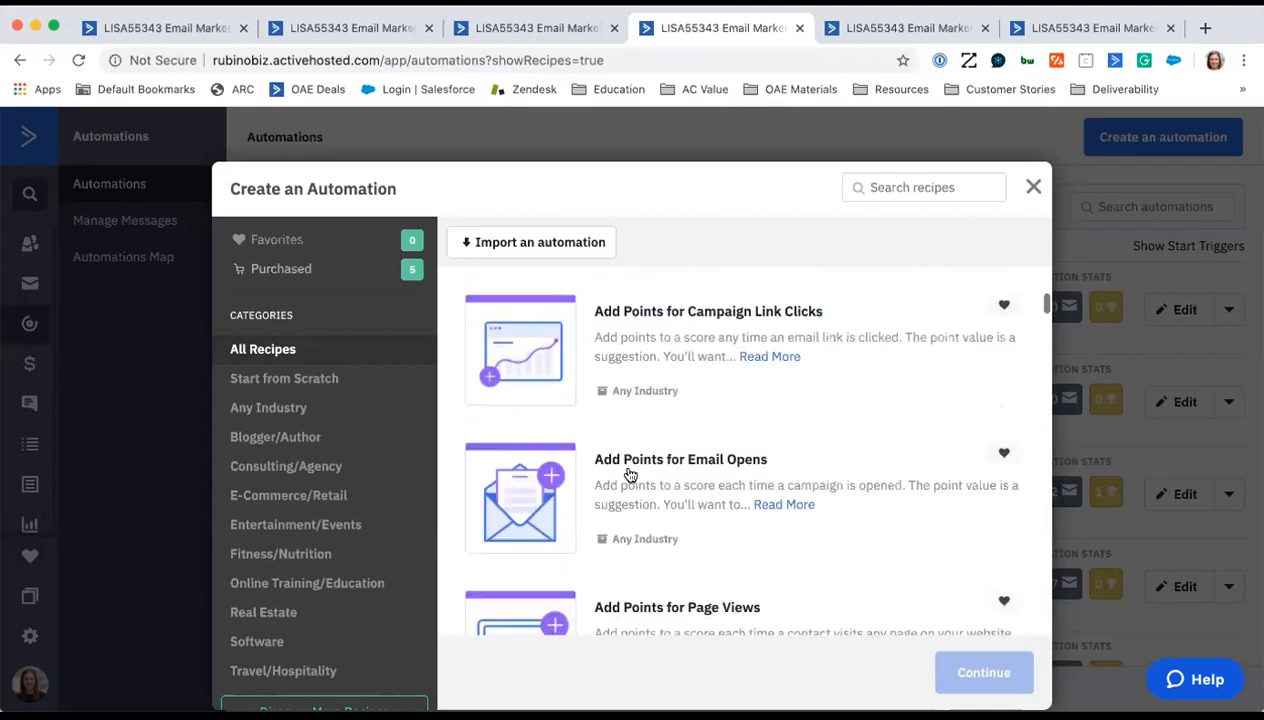
# - Expand the Add Points for Email Opens description and create an automation from that recipe
pyautogui.click(765, 505)
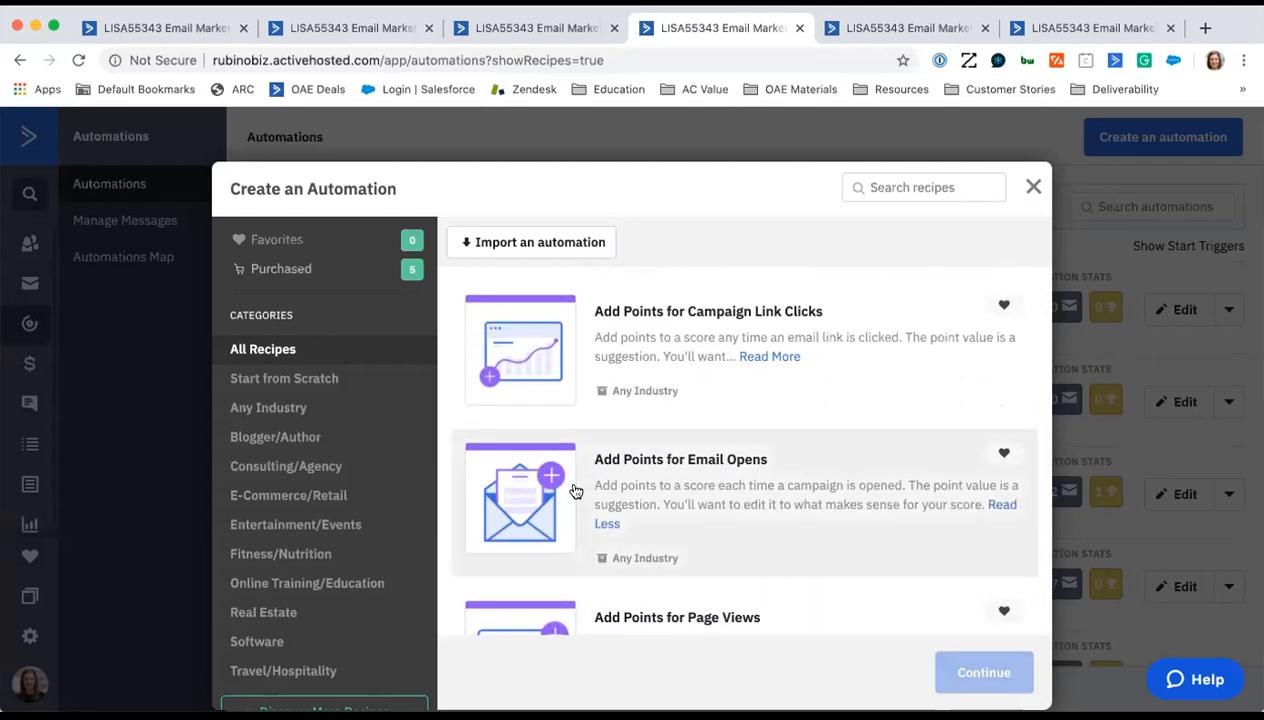
pyautogui.click(576, 491)
pyautogui.click(980, 676)
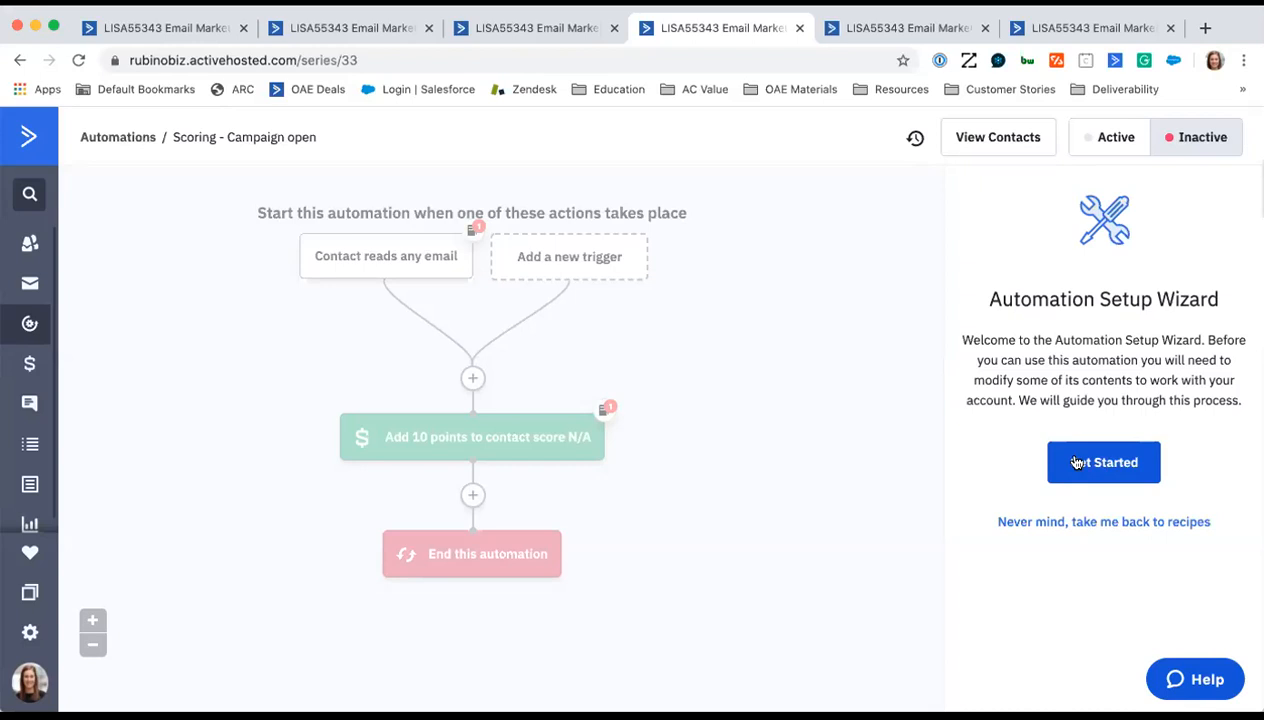
# - Start the automation's setup wizard and open score management from the contact score adjustment step
pyautogui.click(1130, 463)
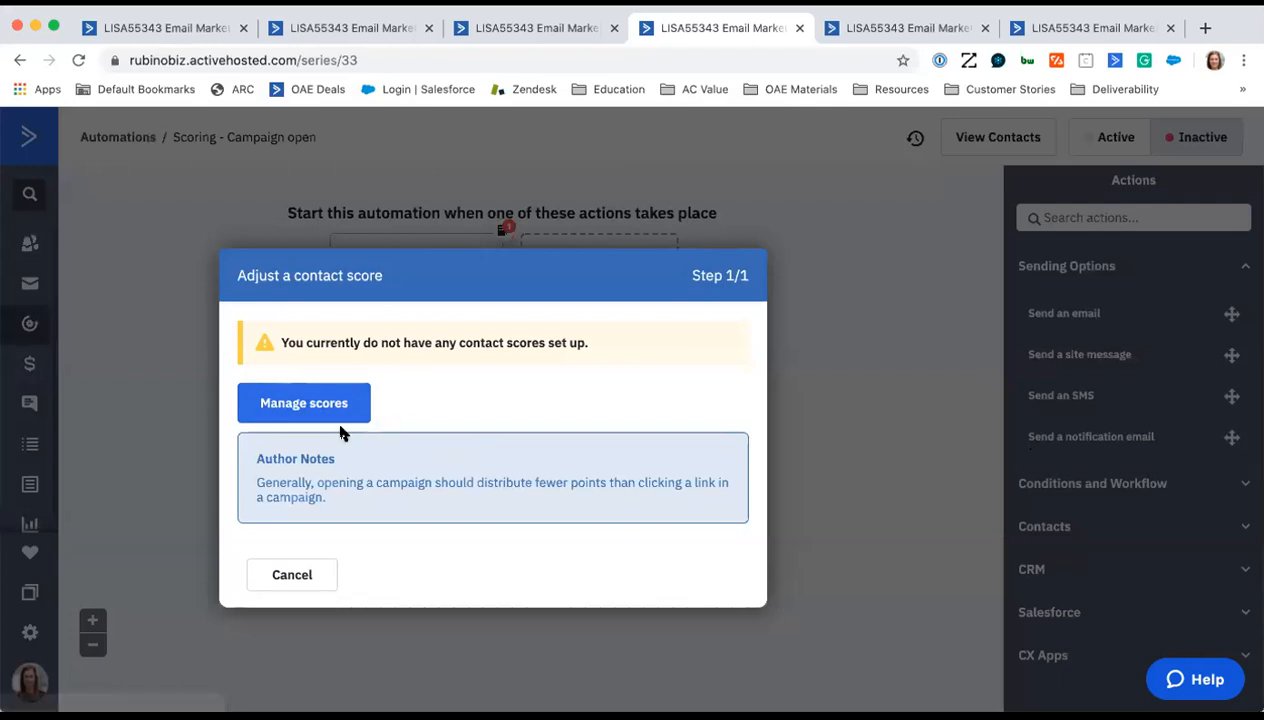
pyautogui.moveTo(281, 342); pyautogui.dragTo(612, 347)
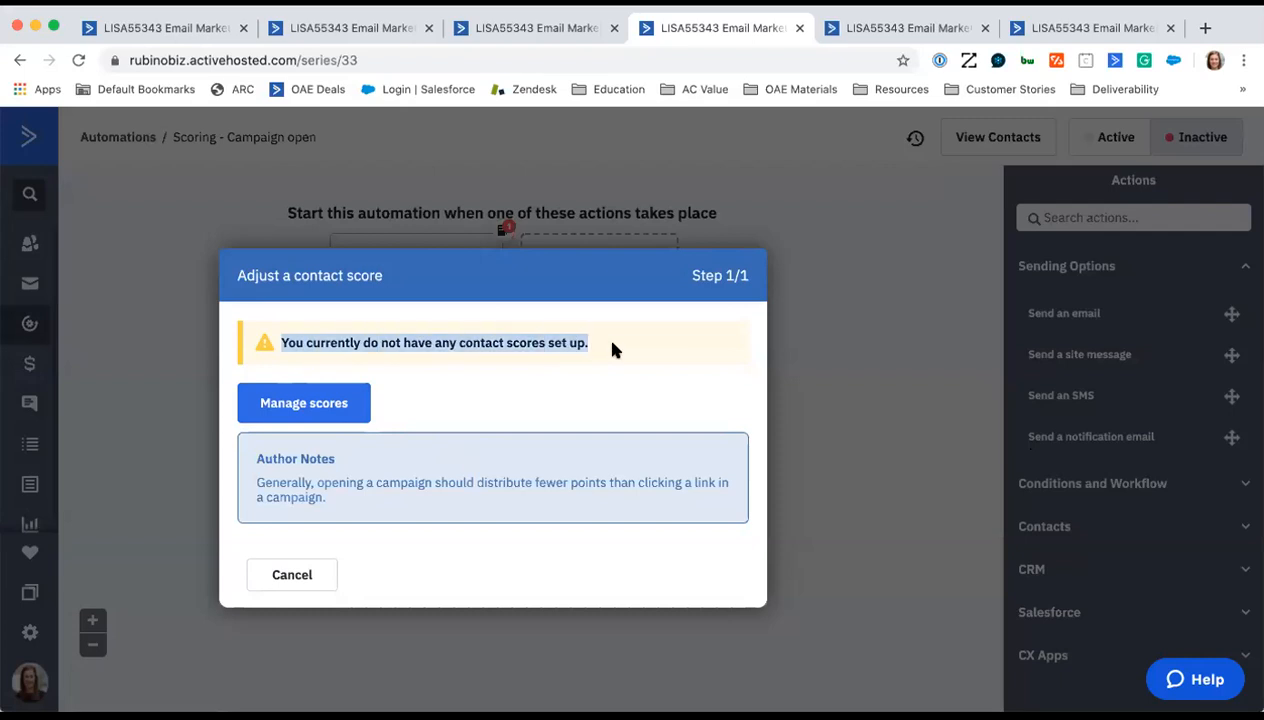
pyautogui.click(330, 410)
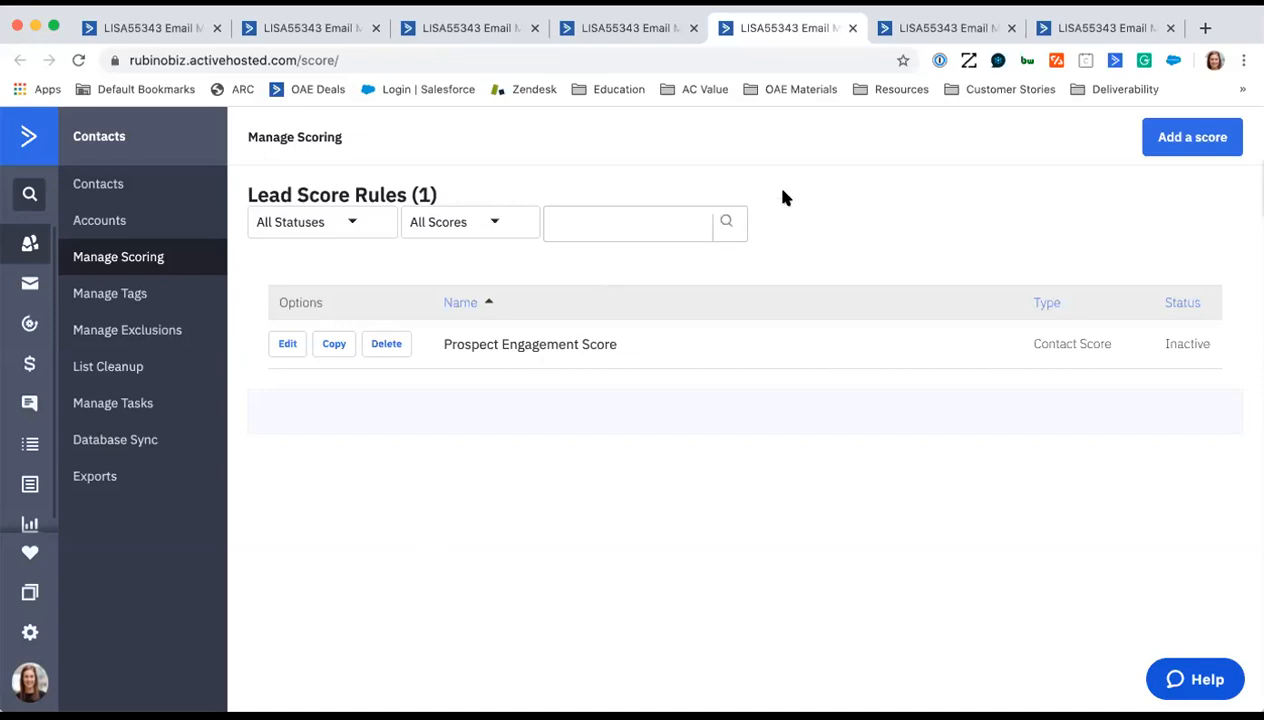
# - Switch to the Customer Journey automation and examine the list, form, email, web page and event start triggers
pyautogui.click(908, 30)
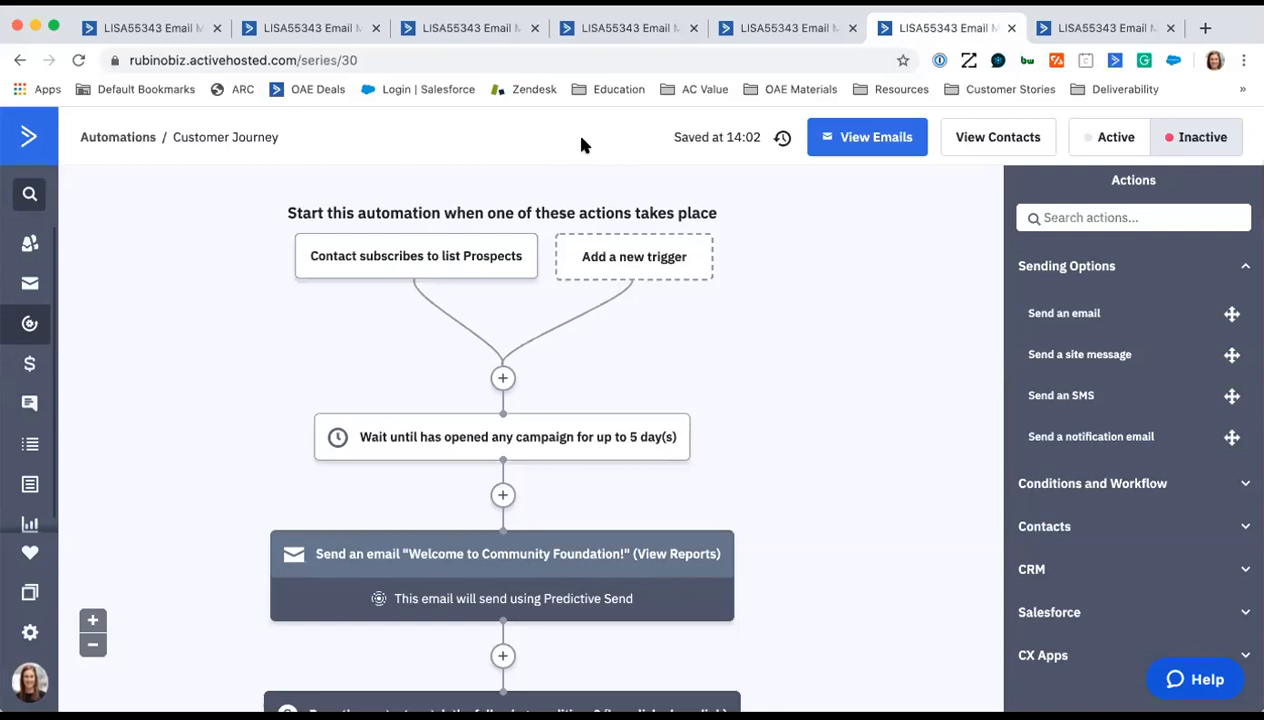
pyautogui.click(93, 645)
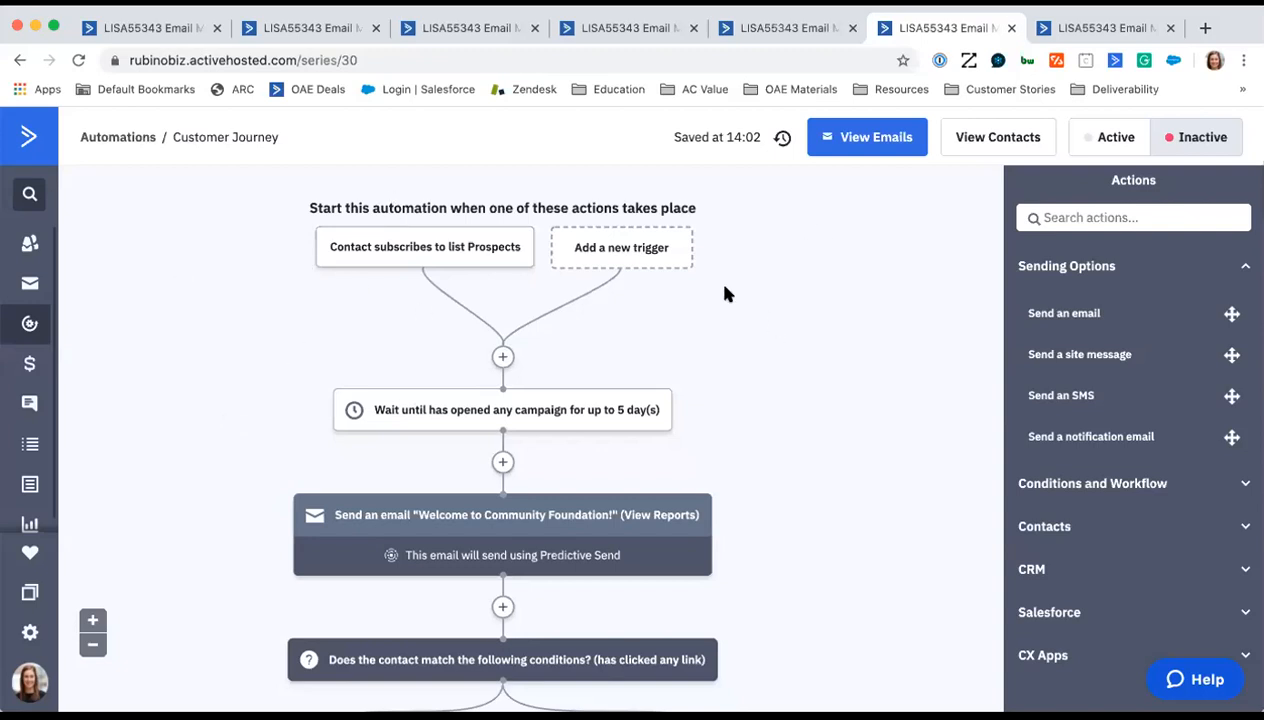
pyautogui.click(633, 257)
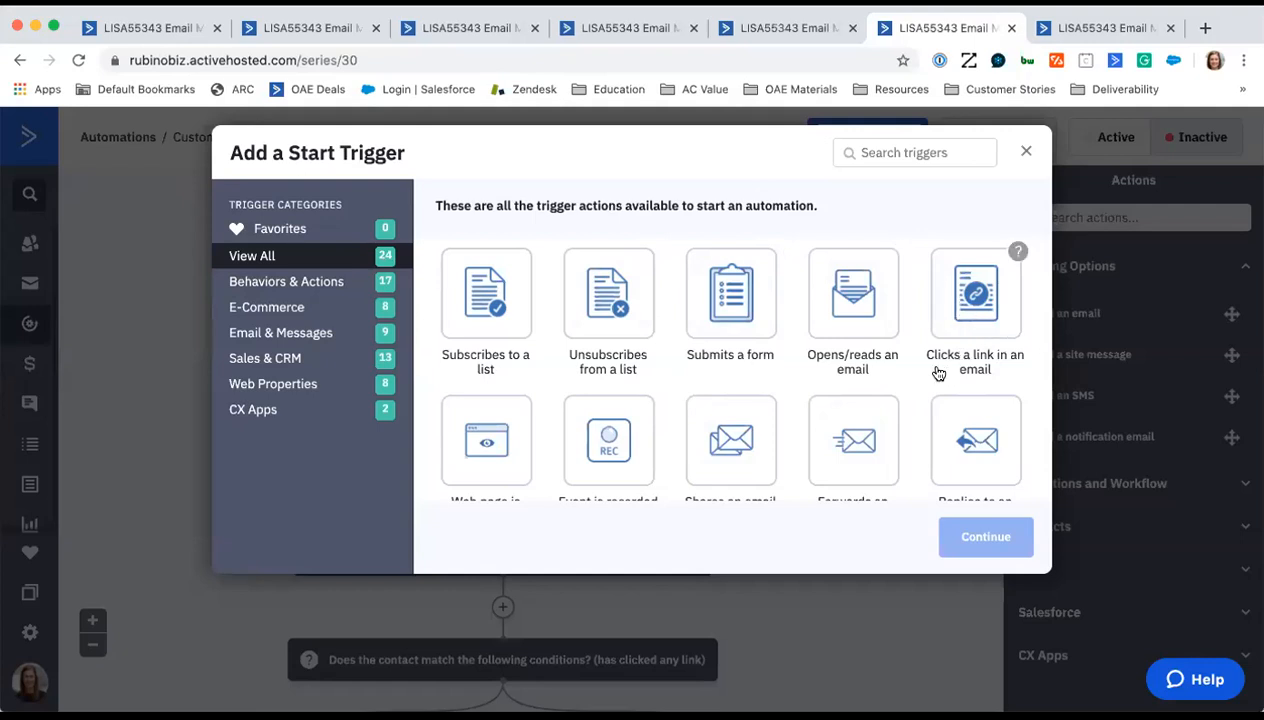
pyautogui.scroll(-2, 655, 392)
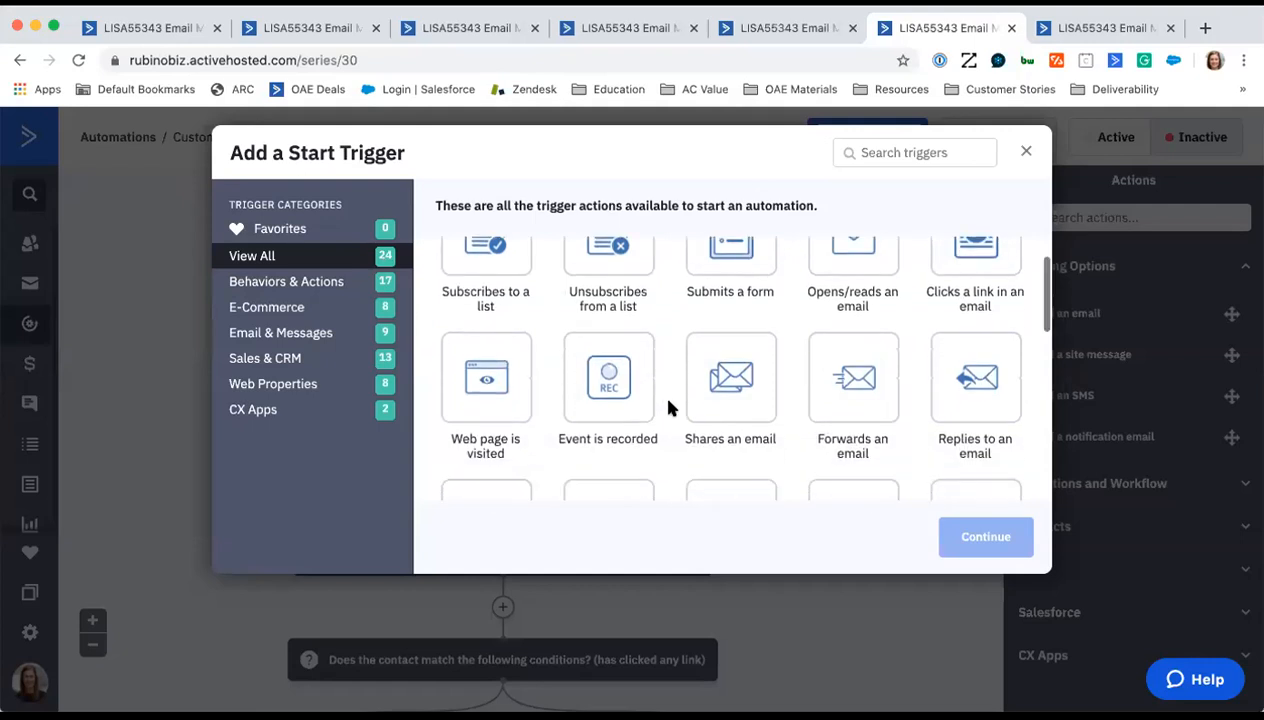
pyautogui.scroll(-1, 668, 408)
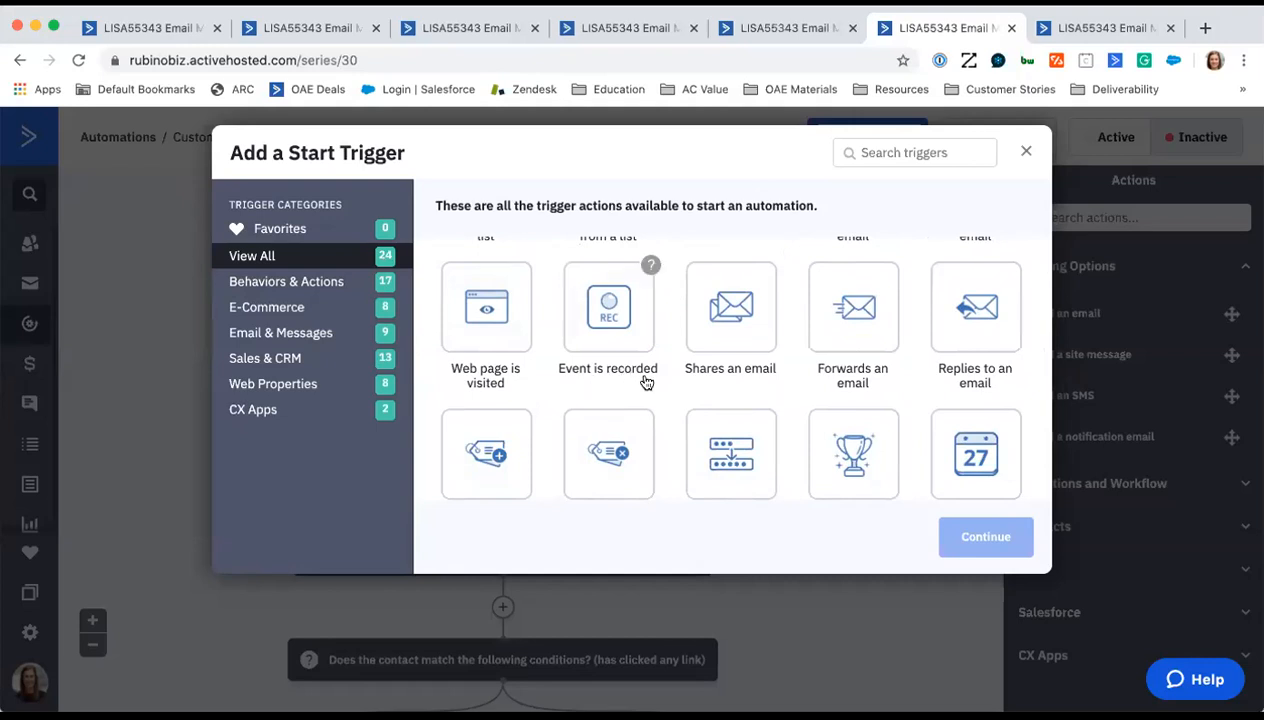
# - Examine the tag, date, e-commerce, score, pipeline and deal start triggers, and close the trigger selection without adding one
pyautogui.scroll(-3, 669, 378)
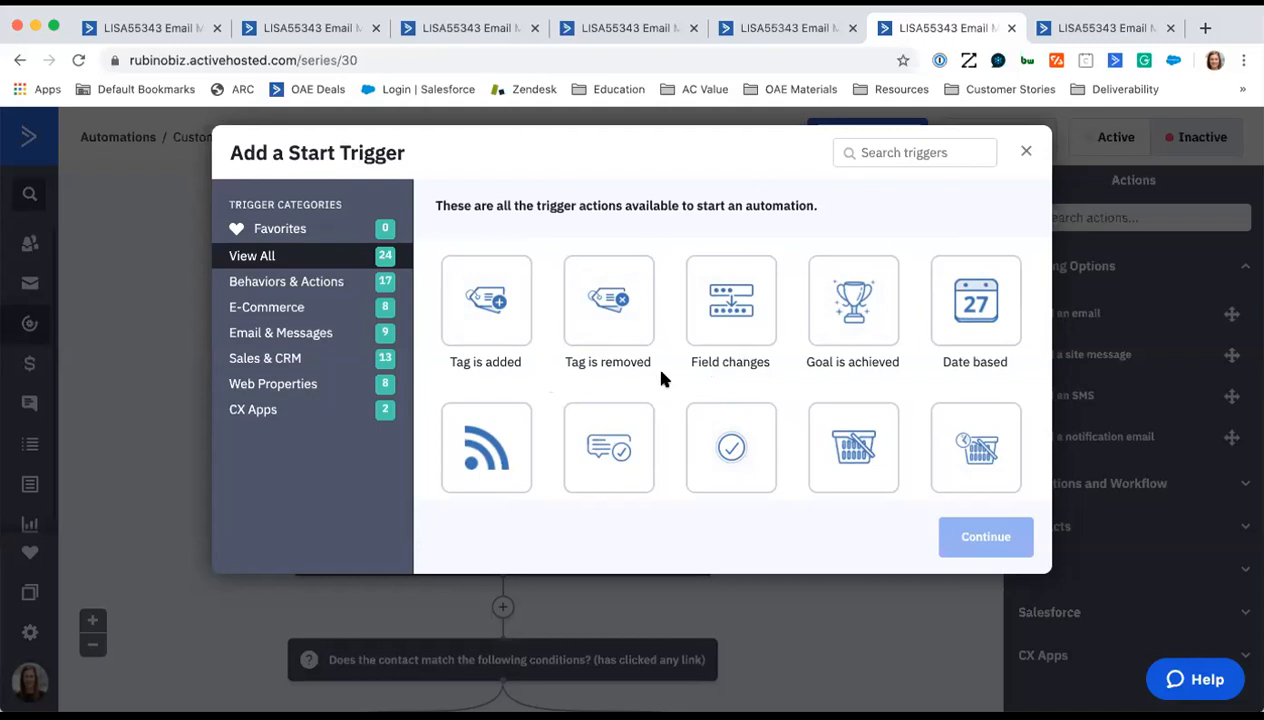
pyautogui.scroll(-2, 657, 378)
pyautogui.scroll(-1, 665, 375)
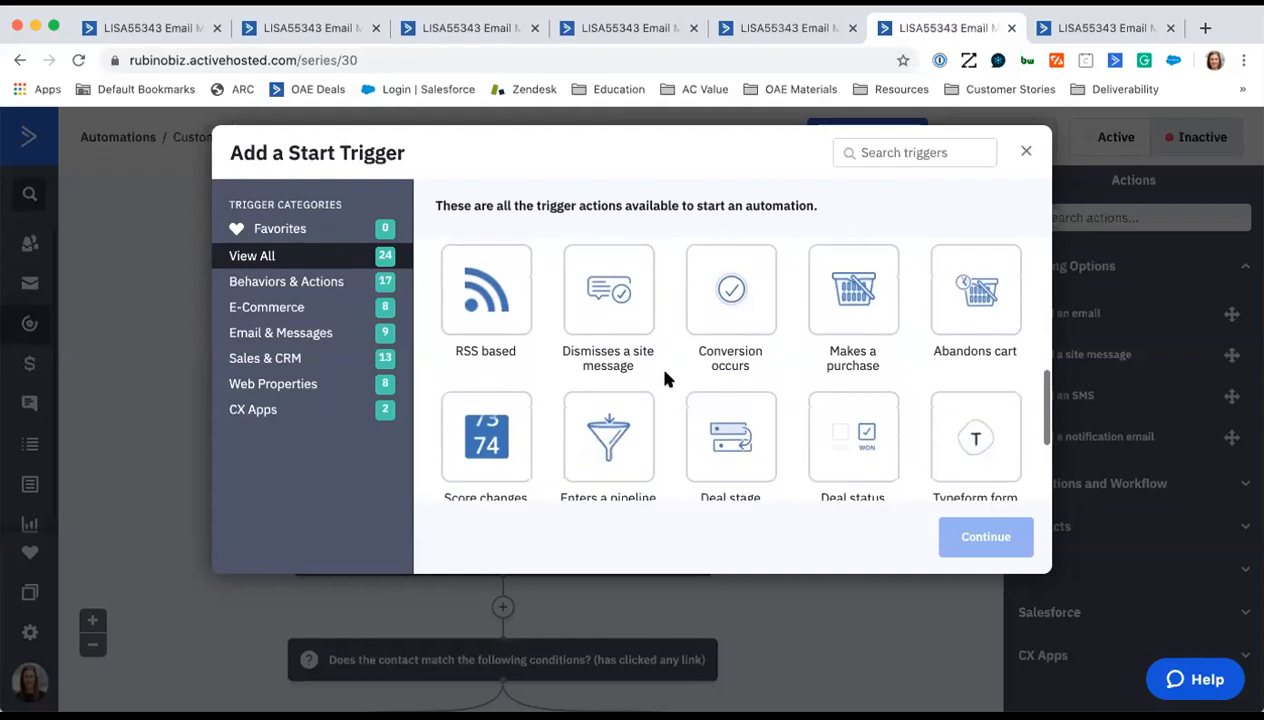
pyautogui.scroll(1, 665, 378)
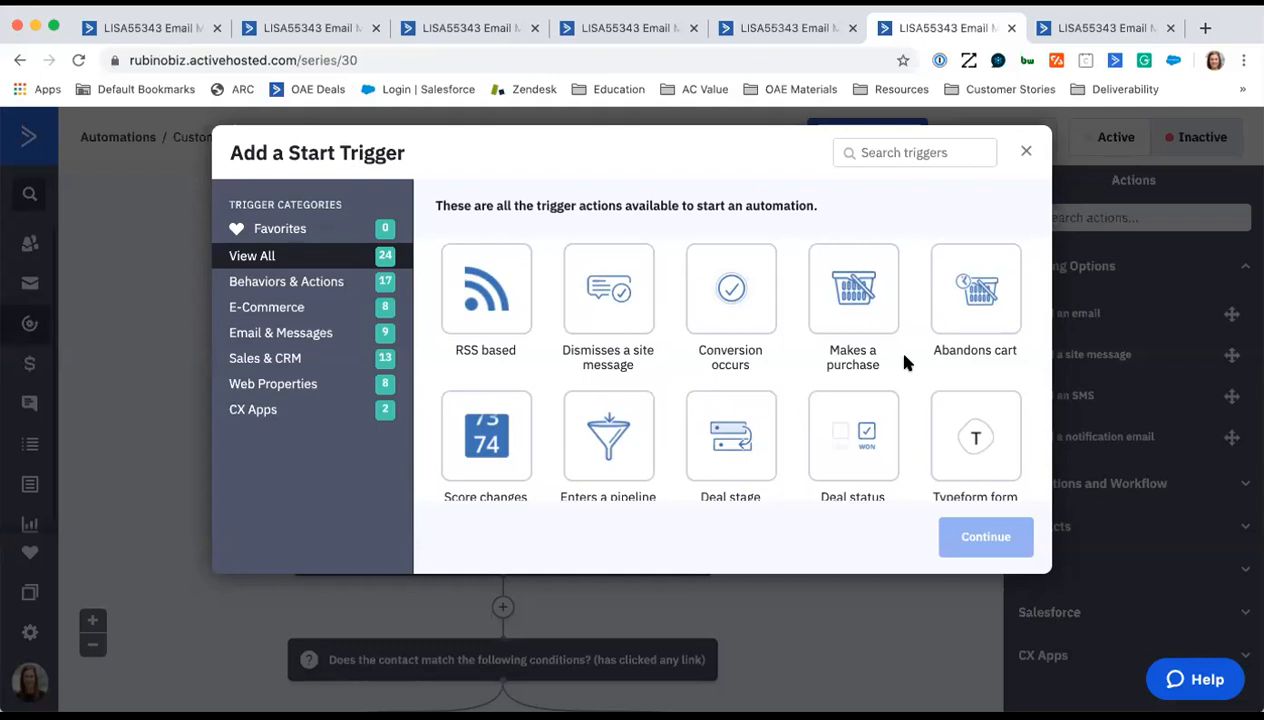
pyautogui.scroll(-3, 673, 460)
pyautogui.scroll(-3, 673, 463)
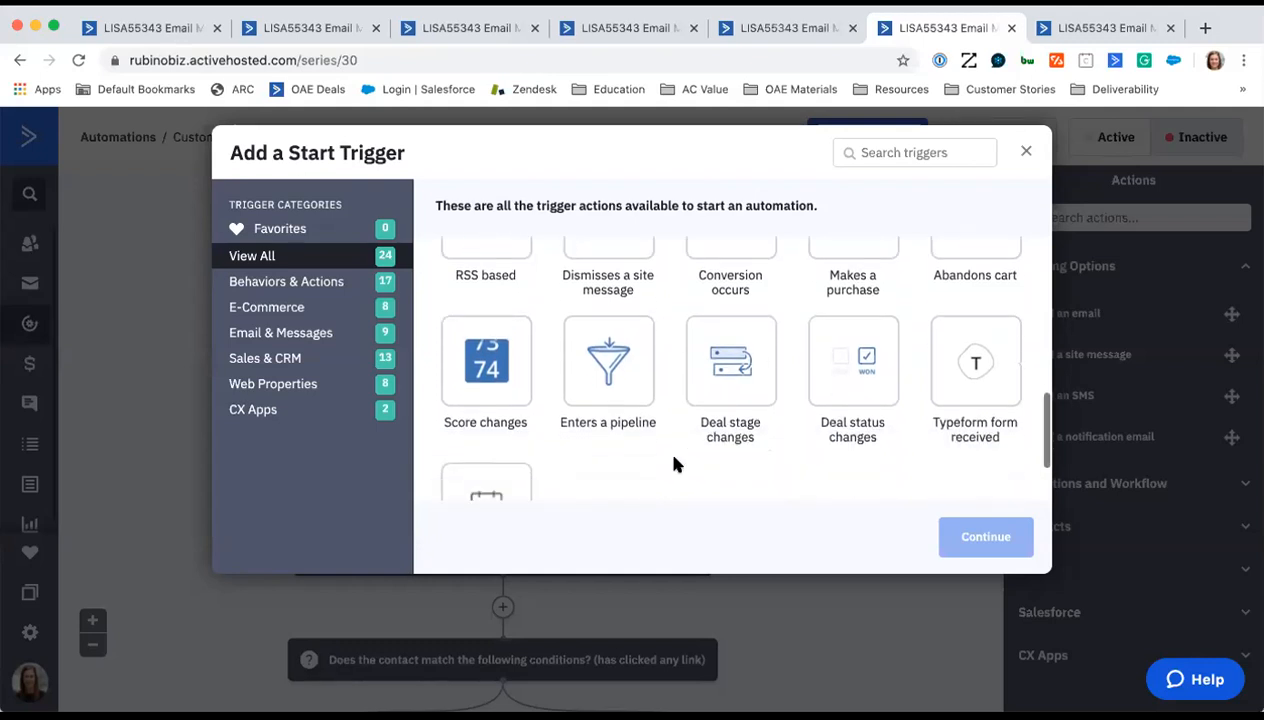
pyautogui.scroll(2, 673, 463)
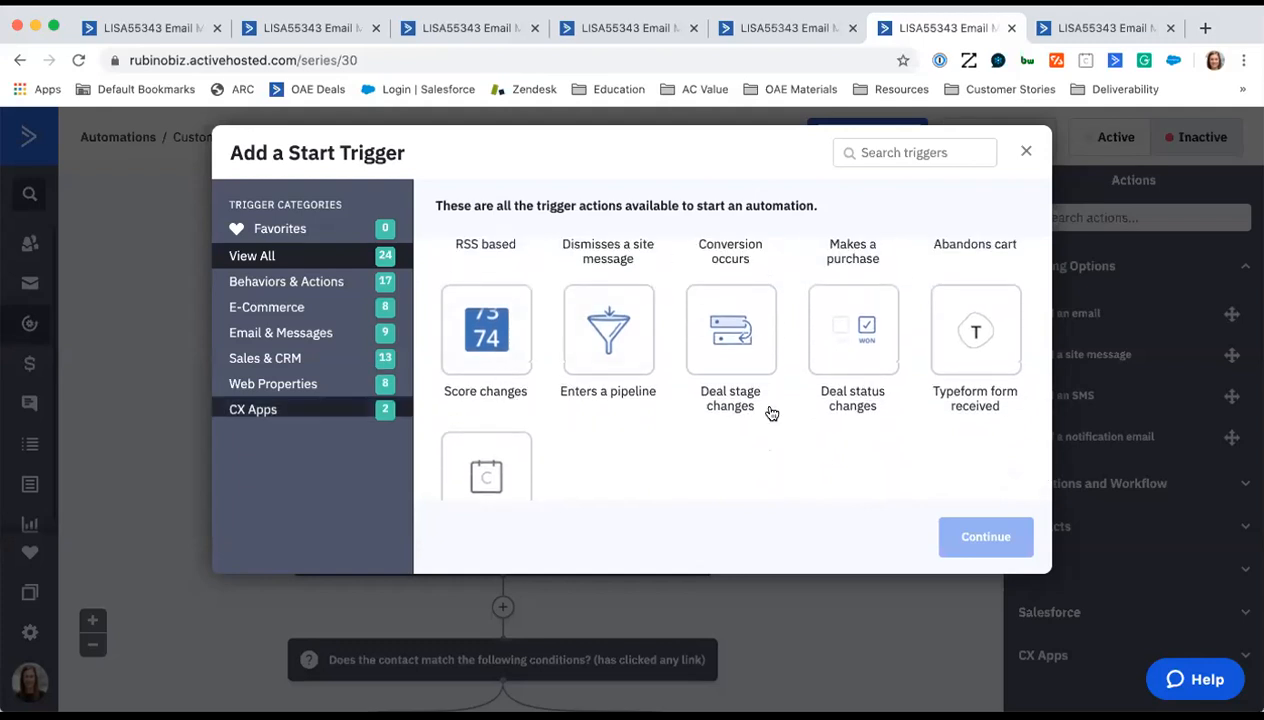
pyautogui.scroll(6, 730, 452)
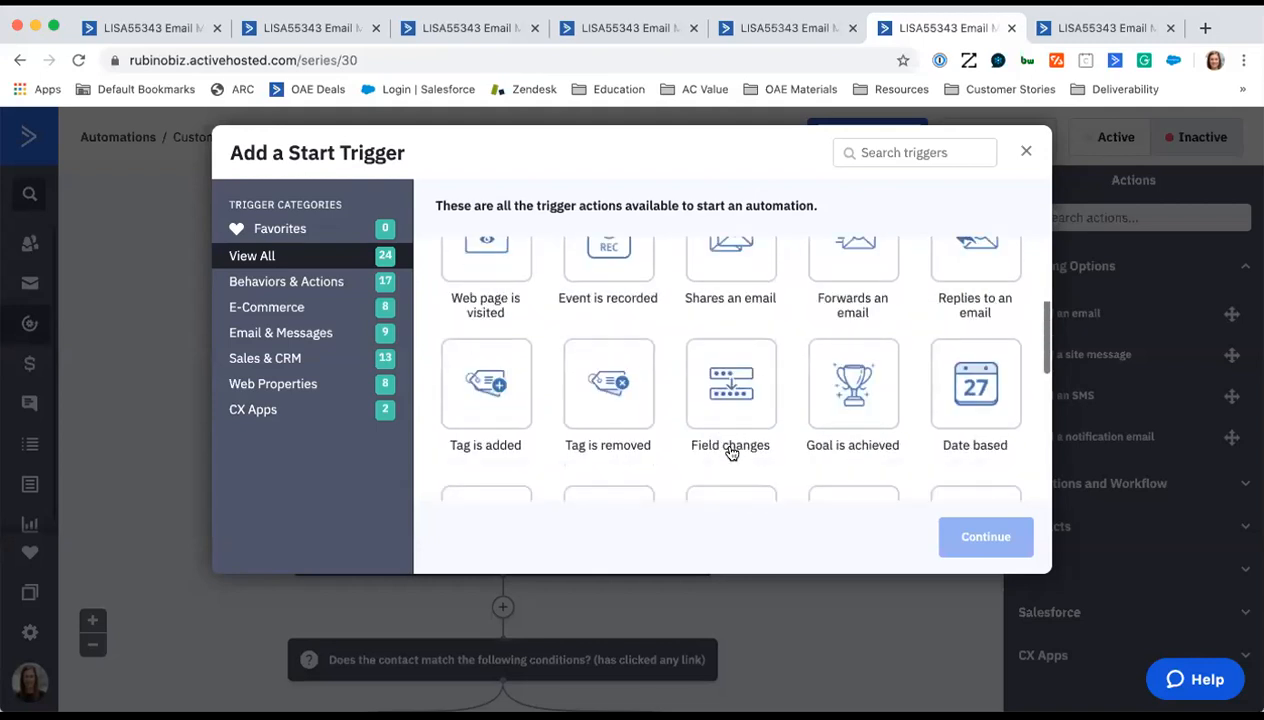
pyautogui.click(1022, 161)
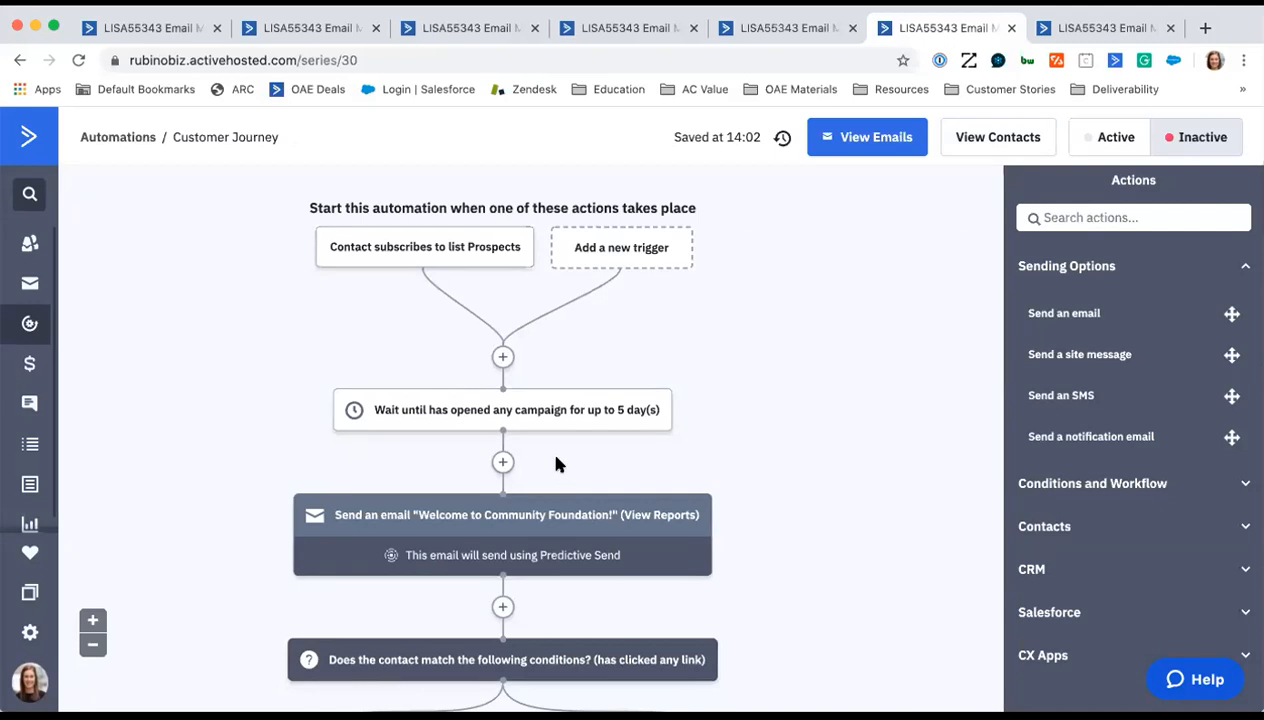
# - Inspect the wait step's time limit, campaign choices and condition categories, closing it without changes
pyautogui.click(513, 418)
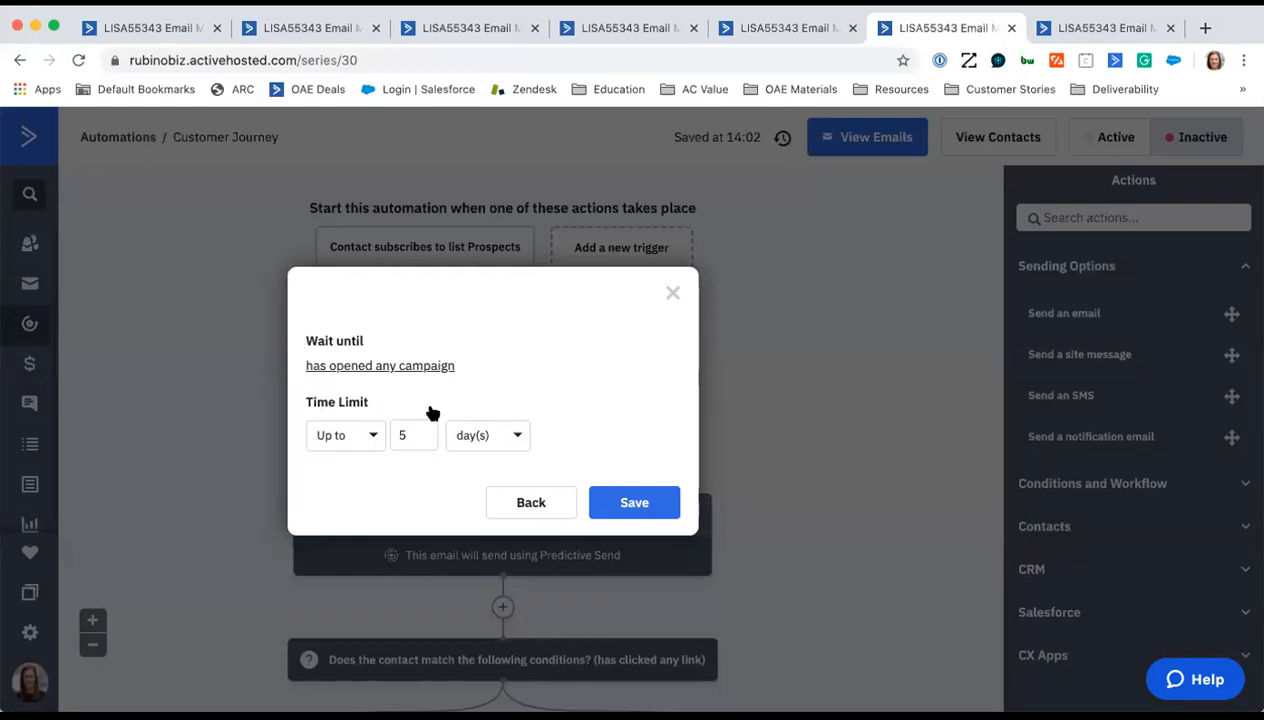
pyautogui.click(672, 293)
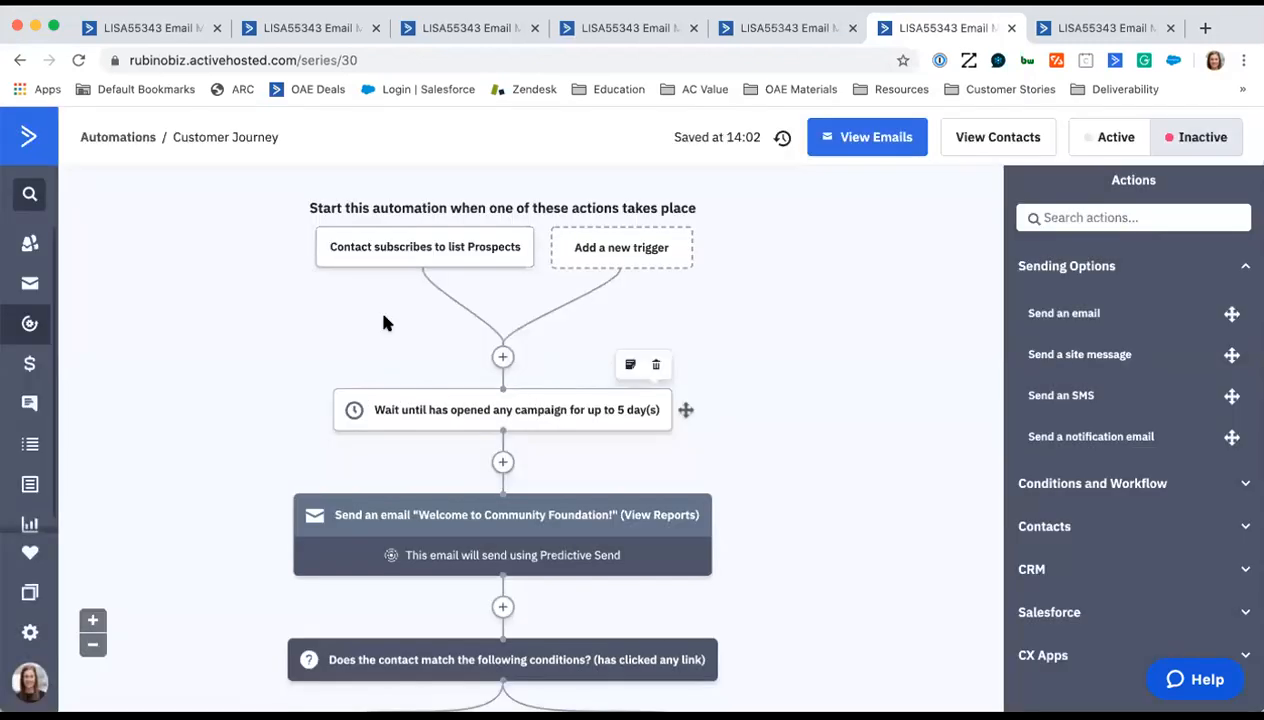
pyautogui.click(541, 411)
pyautogui.click(403, 368)
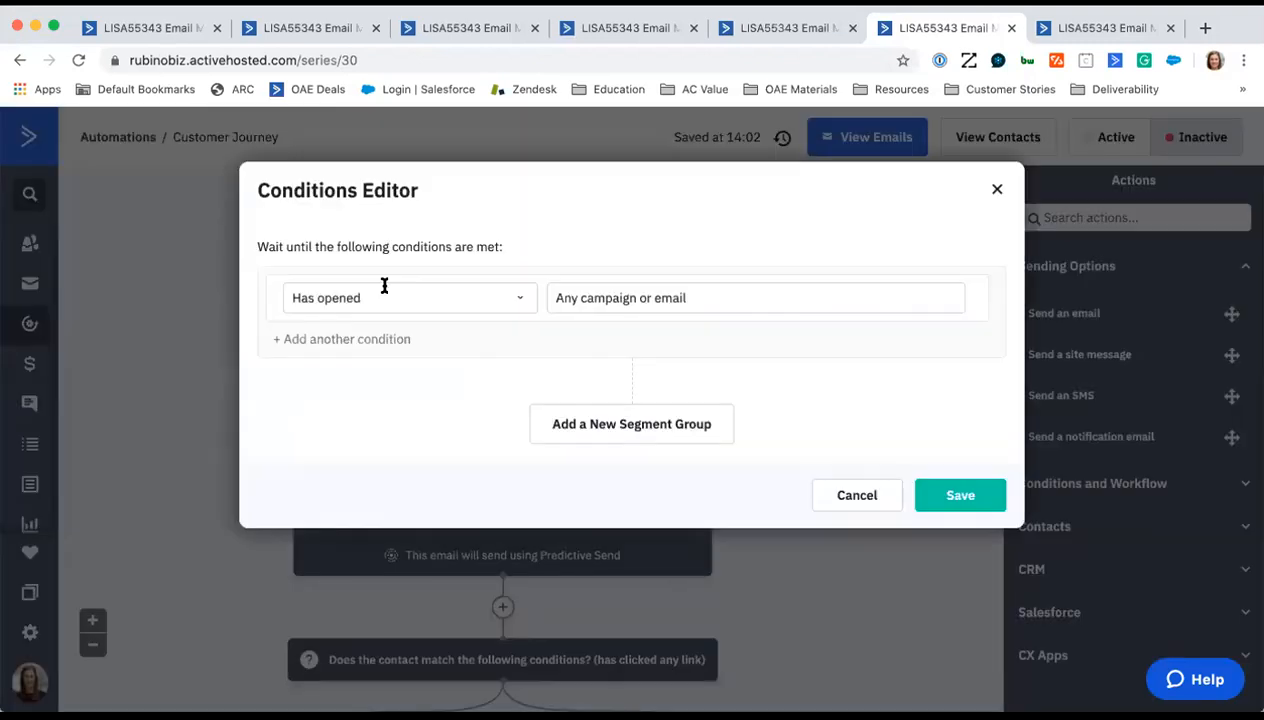
pyautogui.click(652, 301)
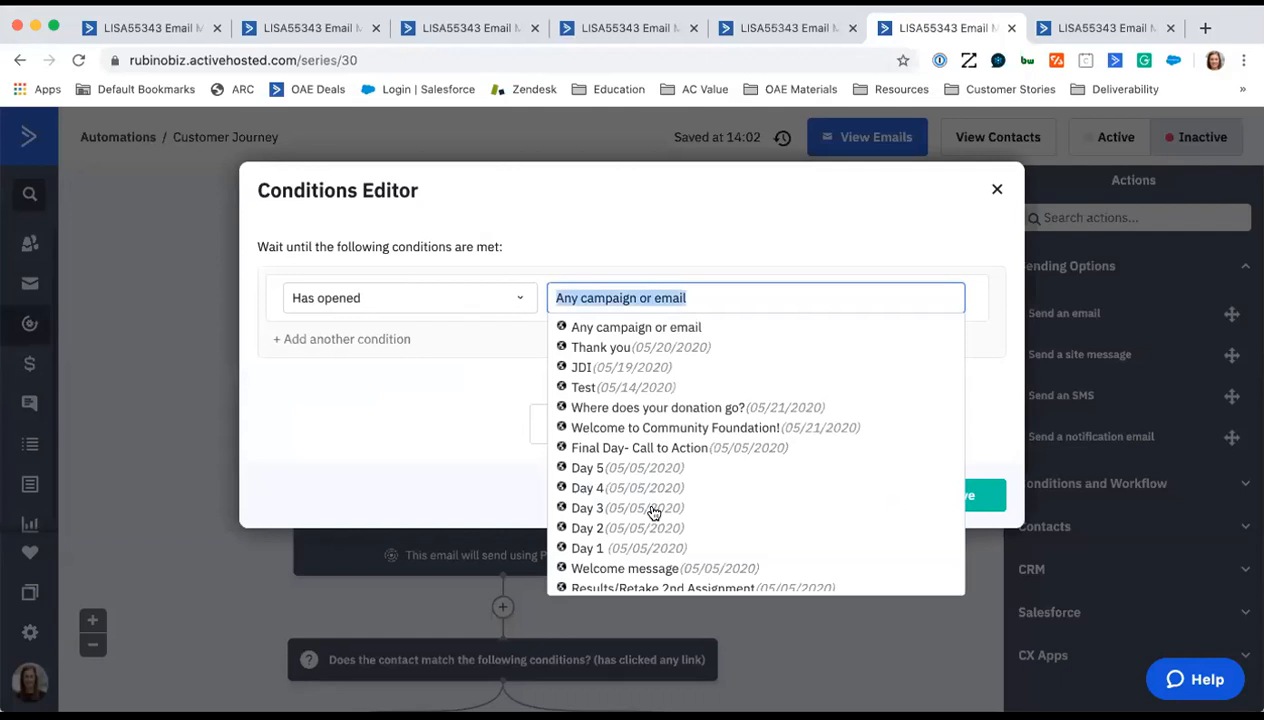
pyautogui.click(461, 397)
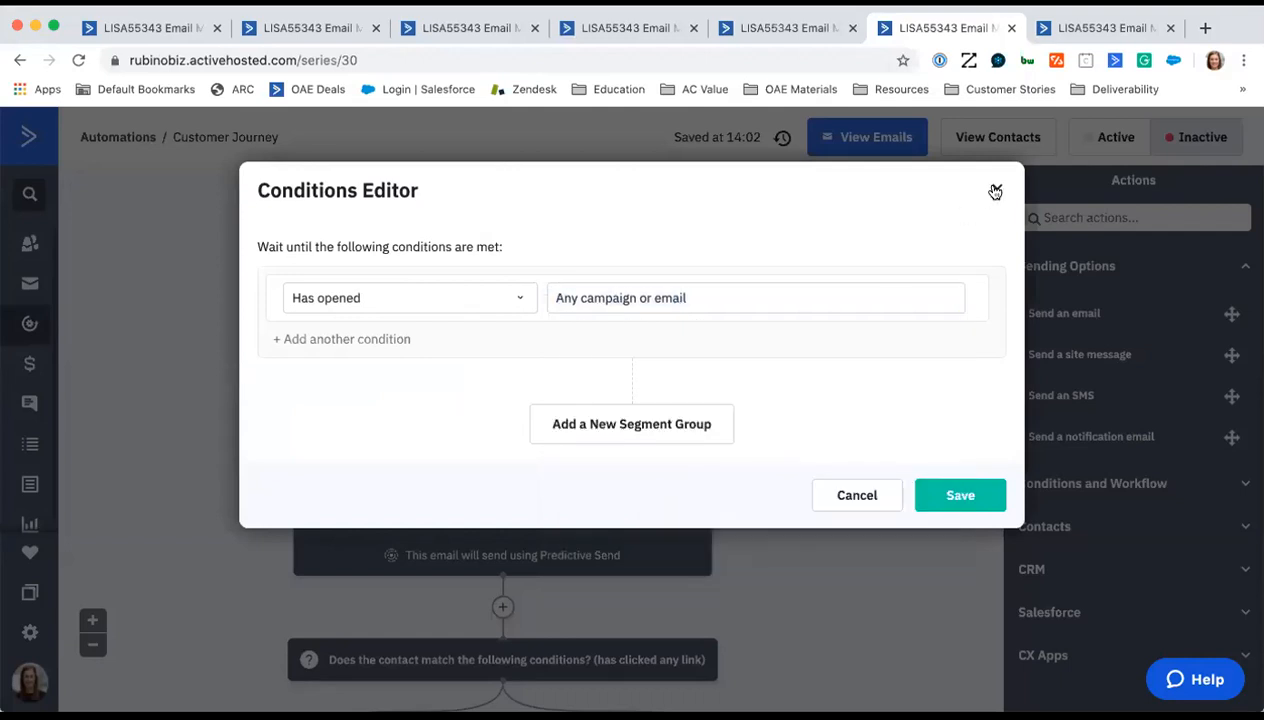
pyautogui.click(428, 305)
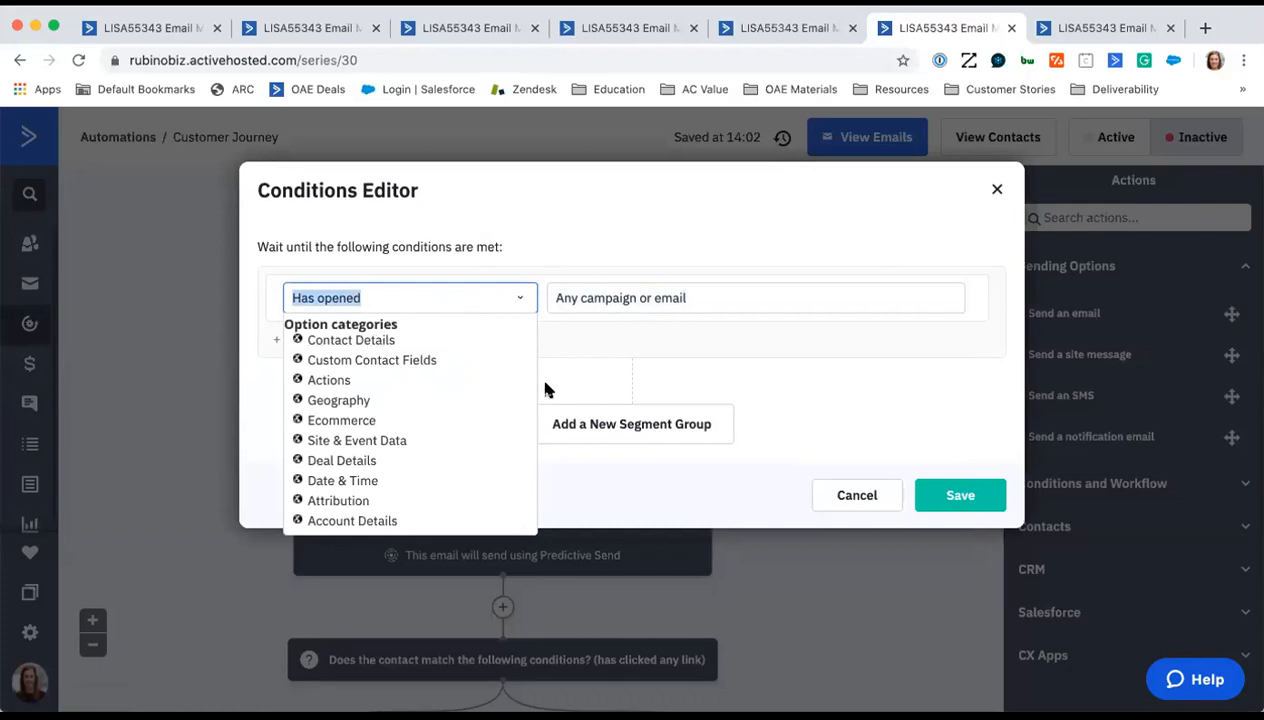
pyautogui.click(990, 191)
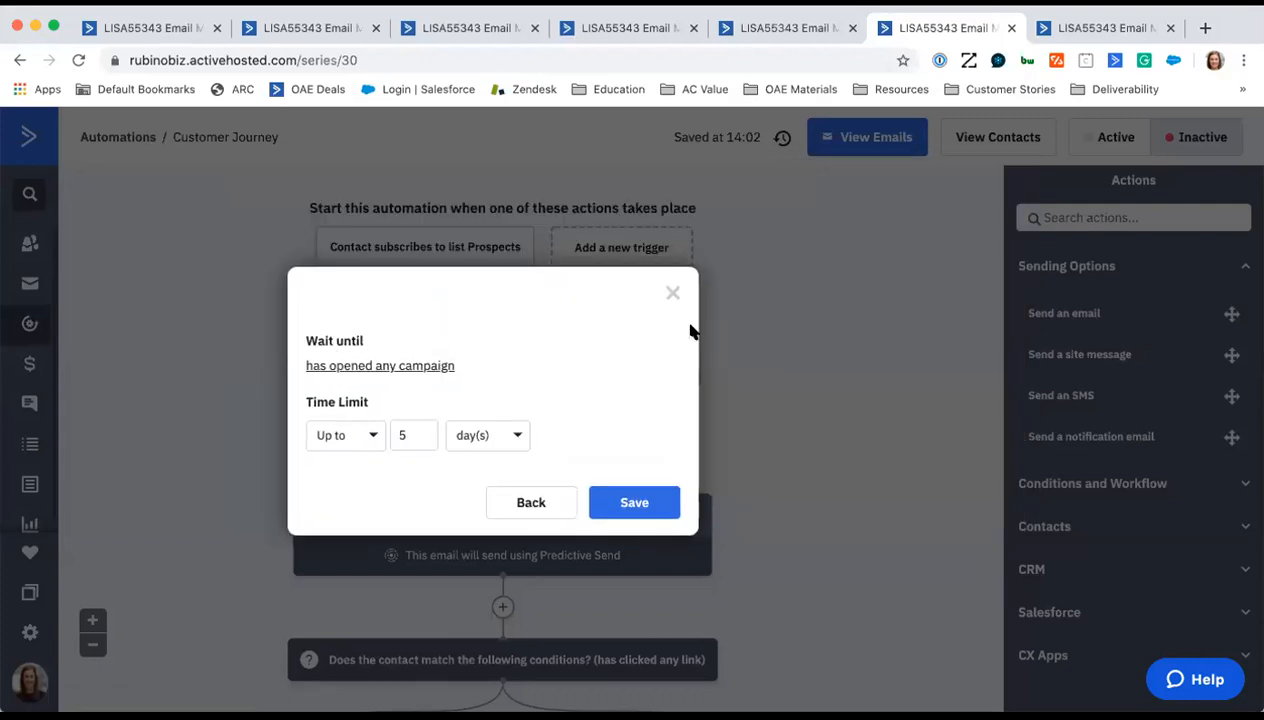
pyautogui.click(672, 292)
# - Inspect the "Welcome to Community Foundation!" email step's Predictive Sending and edit options, and cancel without changes
pyautogui.scroll(-3, 852, 403)
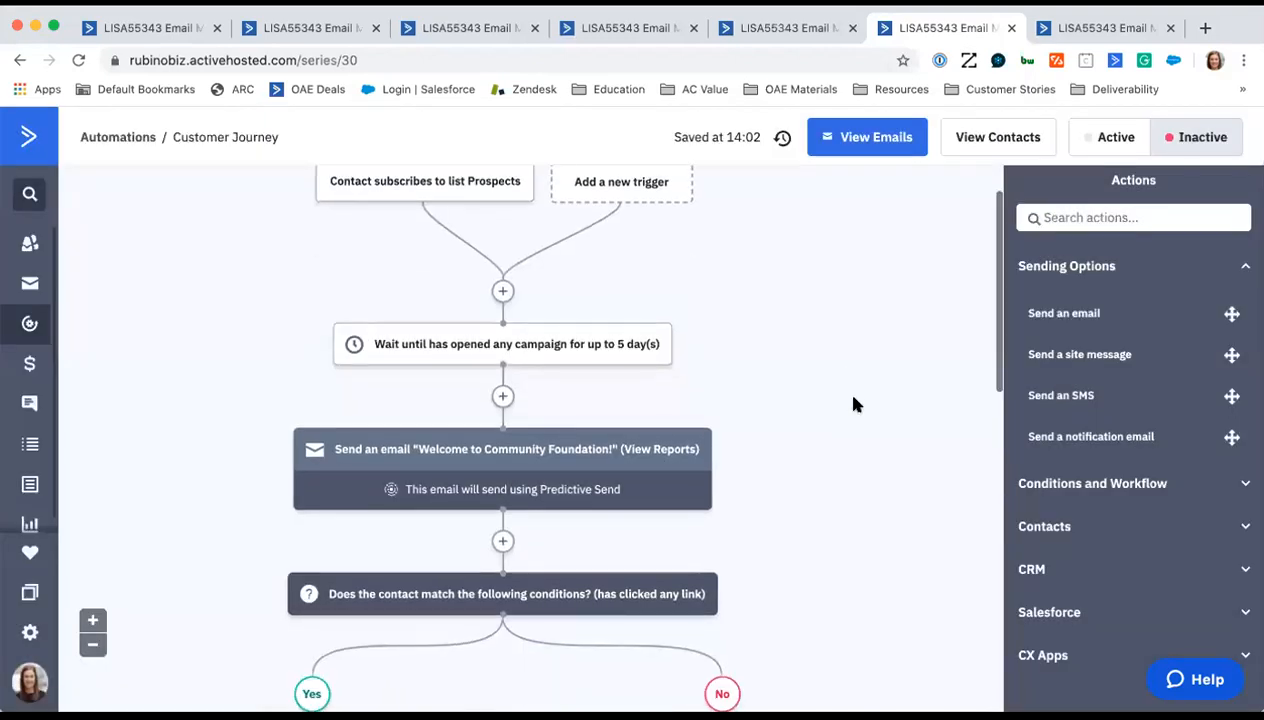
pyautogui.scroll(3, 853, 404)
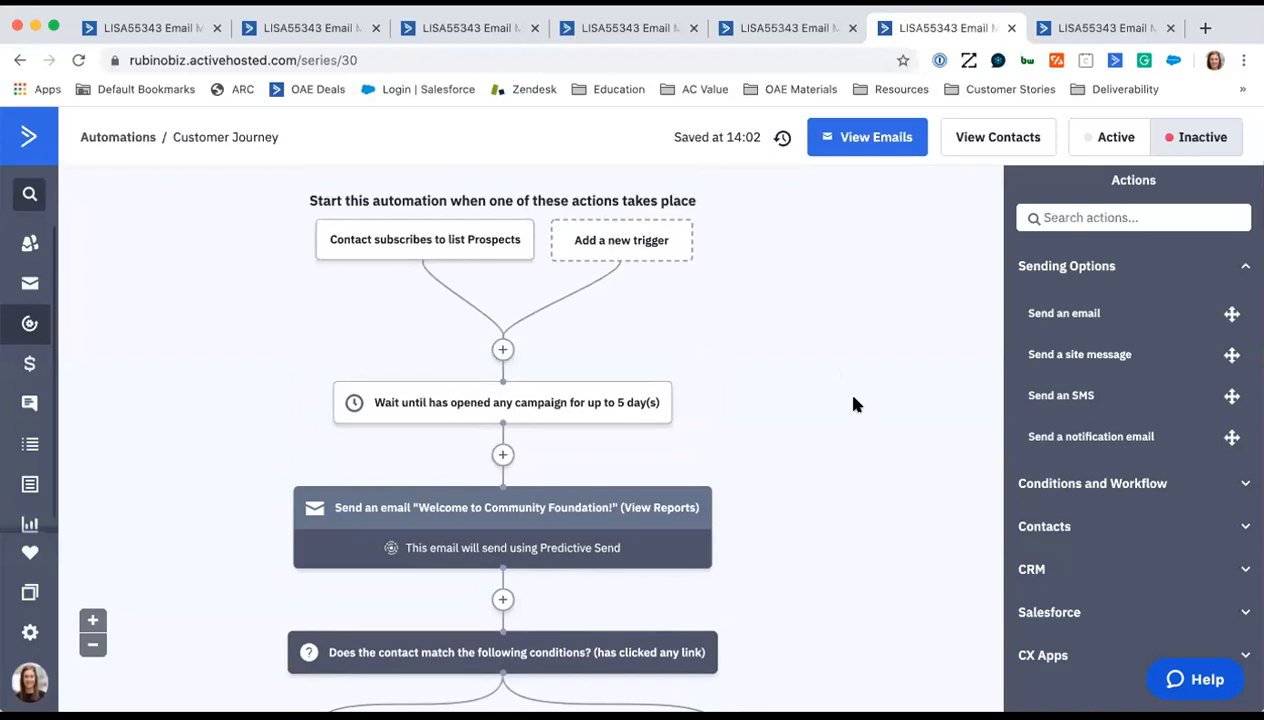
pyautogui.scroll(-5, 779, 461)
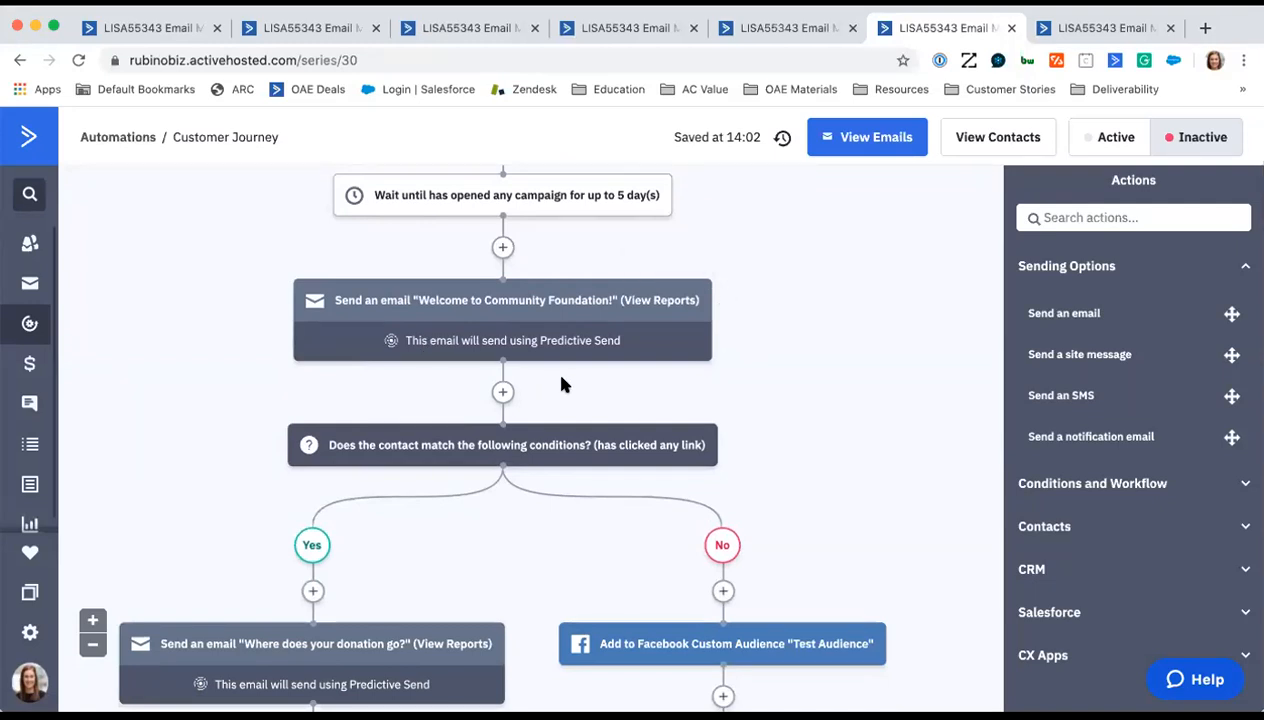
pyautogui.moveTo(550, 302)
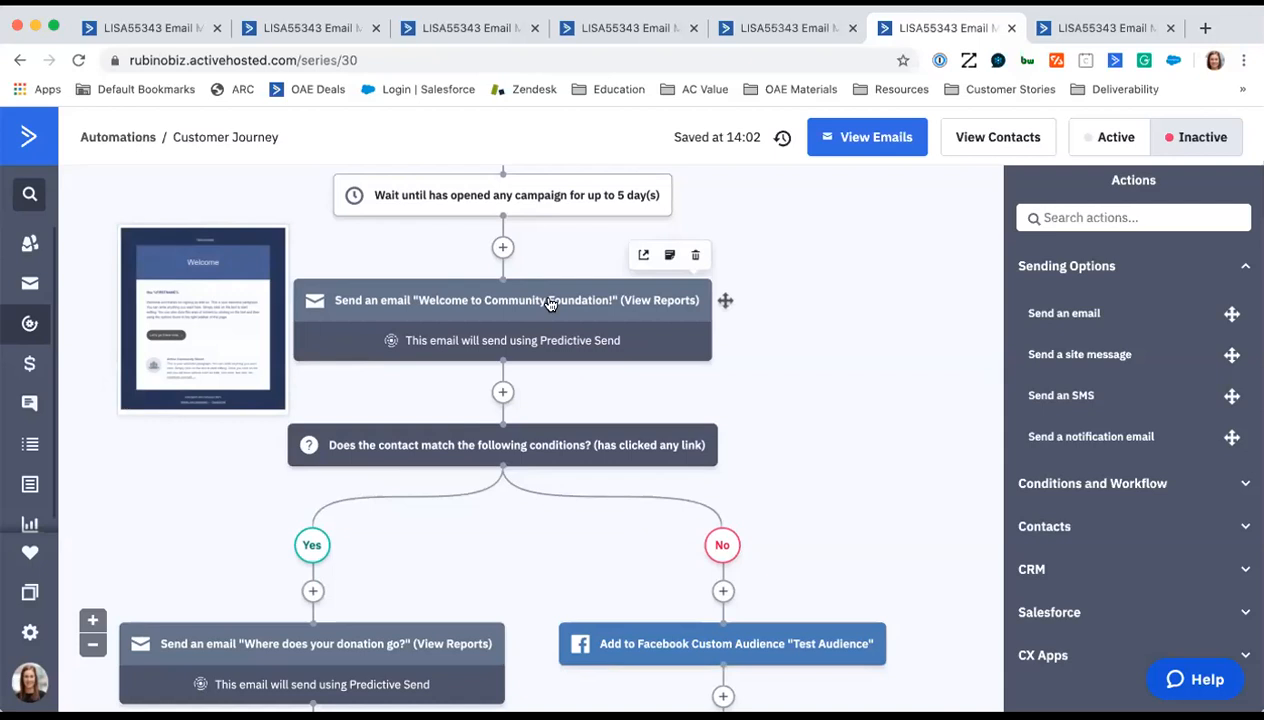
pyautogui.click(550, 303)
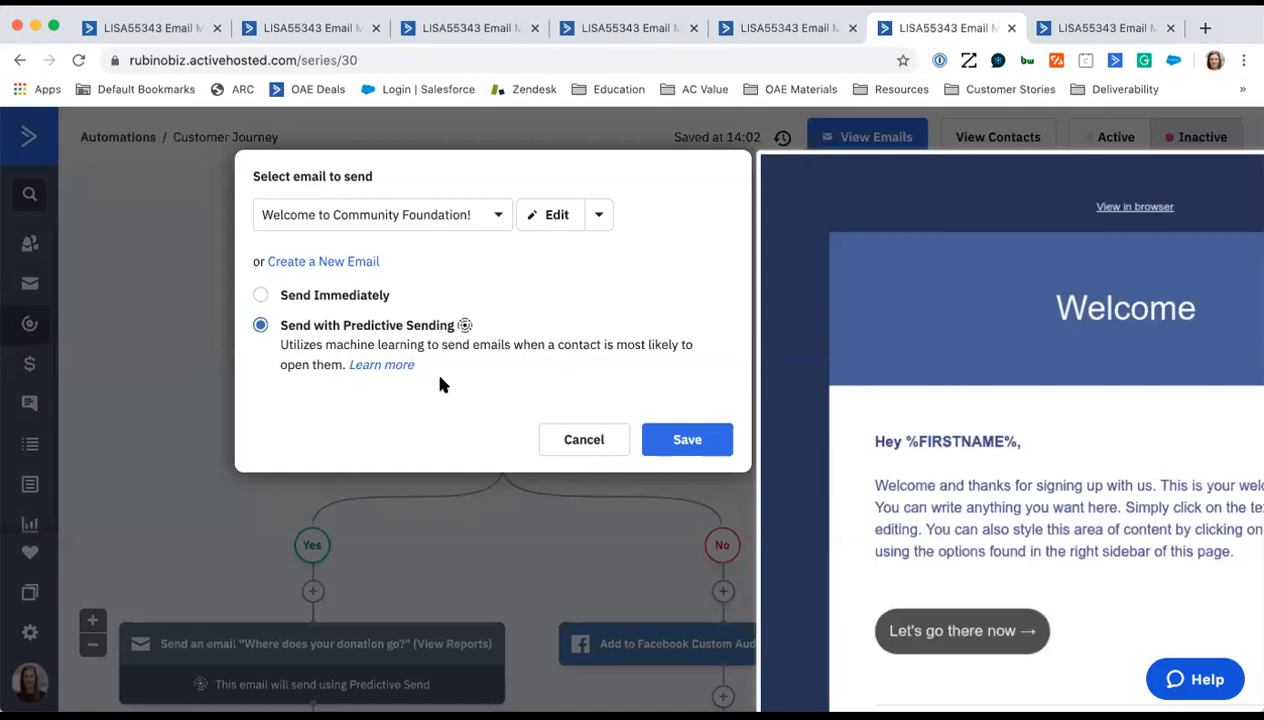
pyautogui.click(597, 443)
pyautogui.moveTo(522, 313)
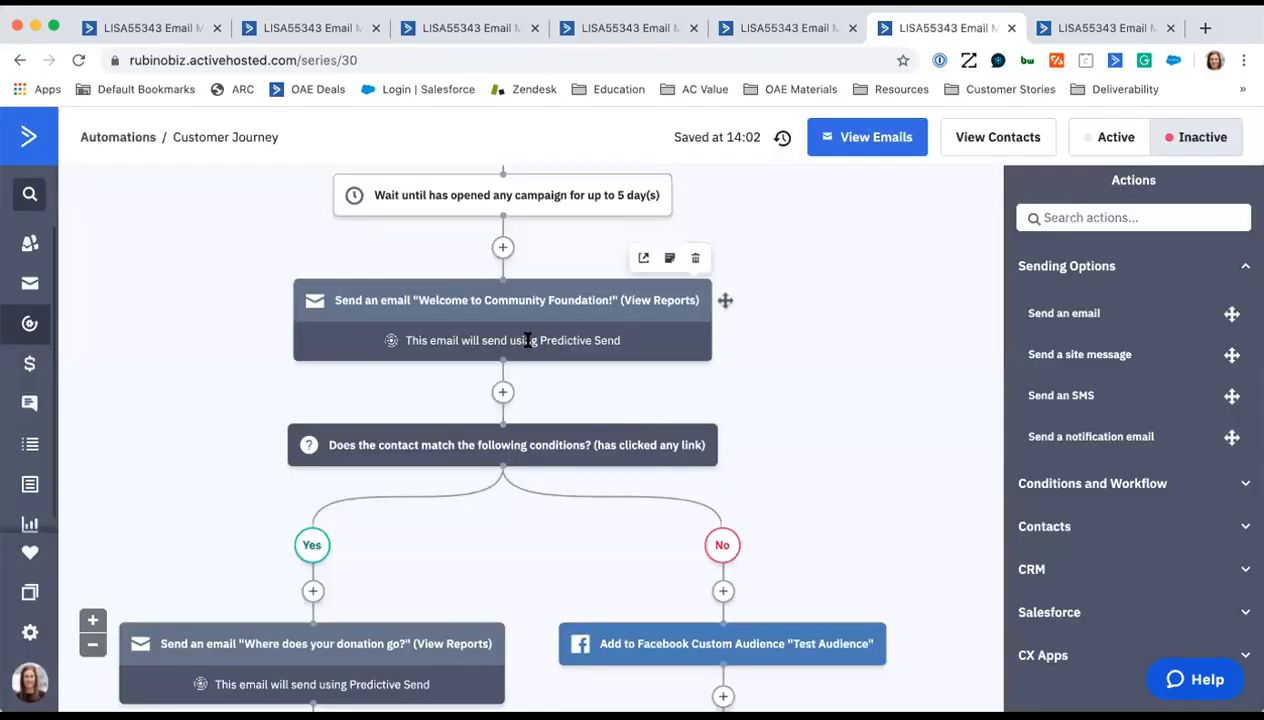
pyautogui.click(522, 313)
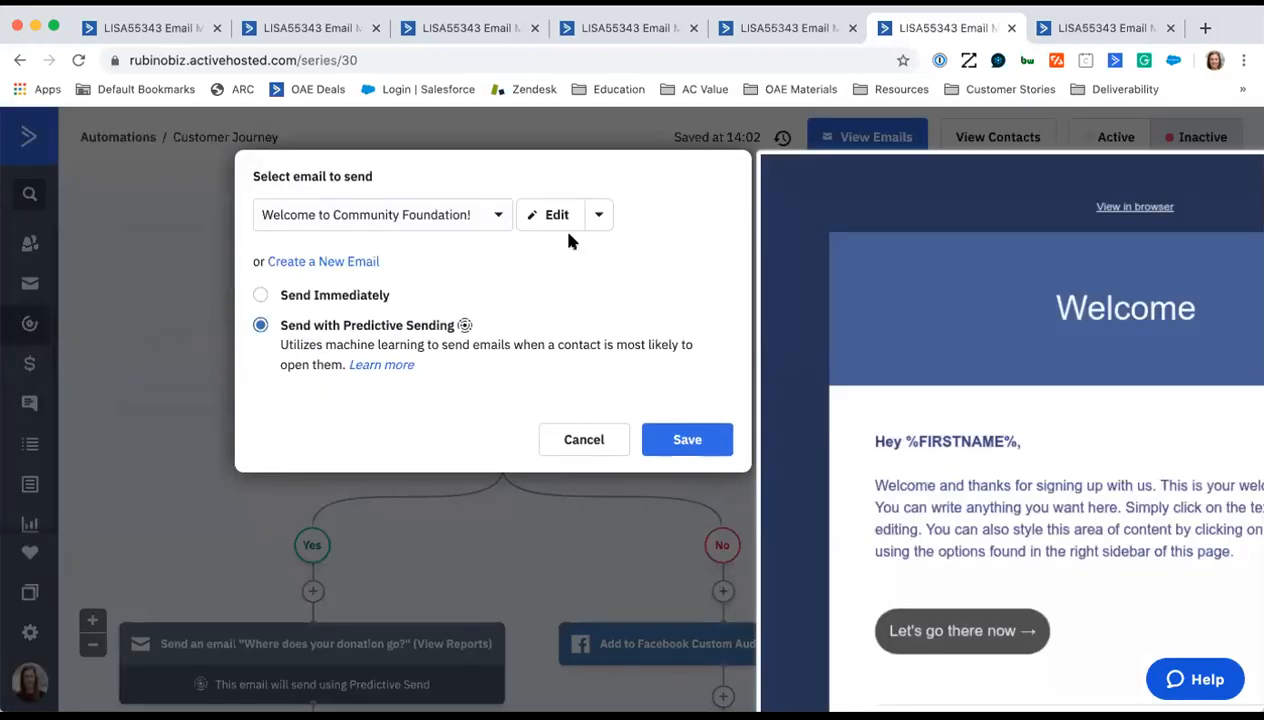
pyautogui.click(603, 443)
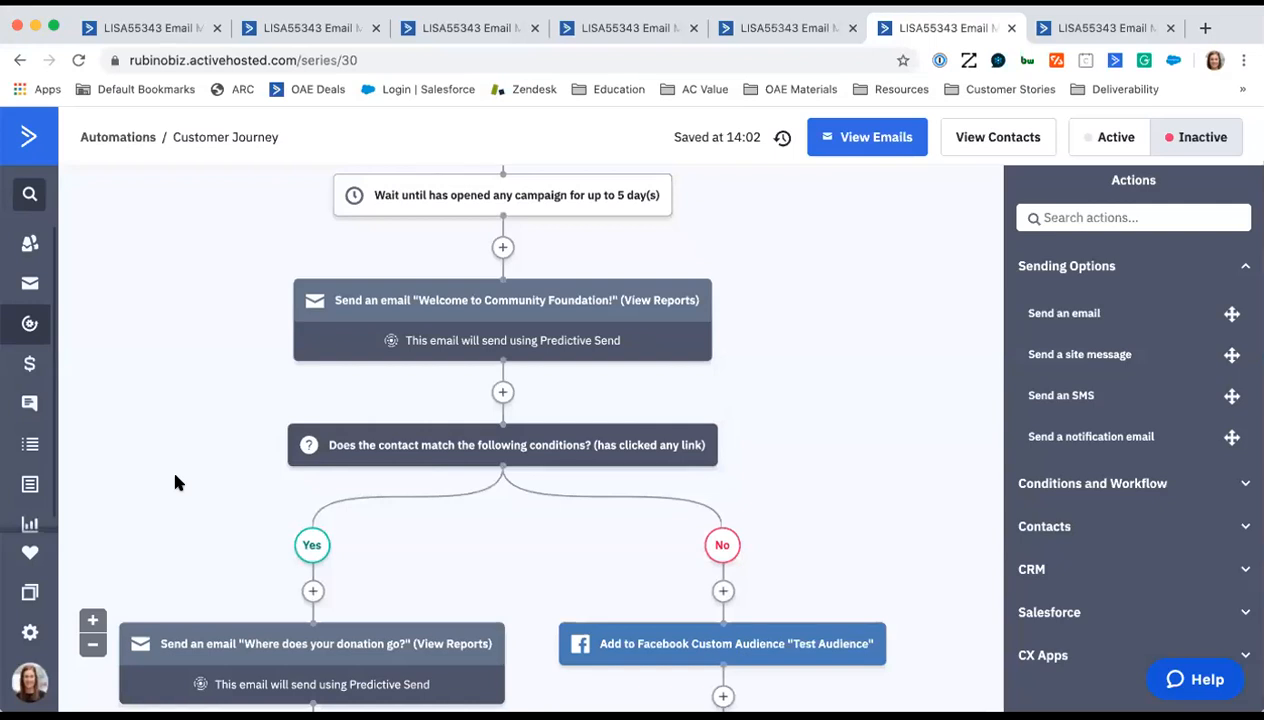
# - Examine the link-click condition and the actions on its Yes and No branches
pyautogui.scroll(-1, 182, 480)
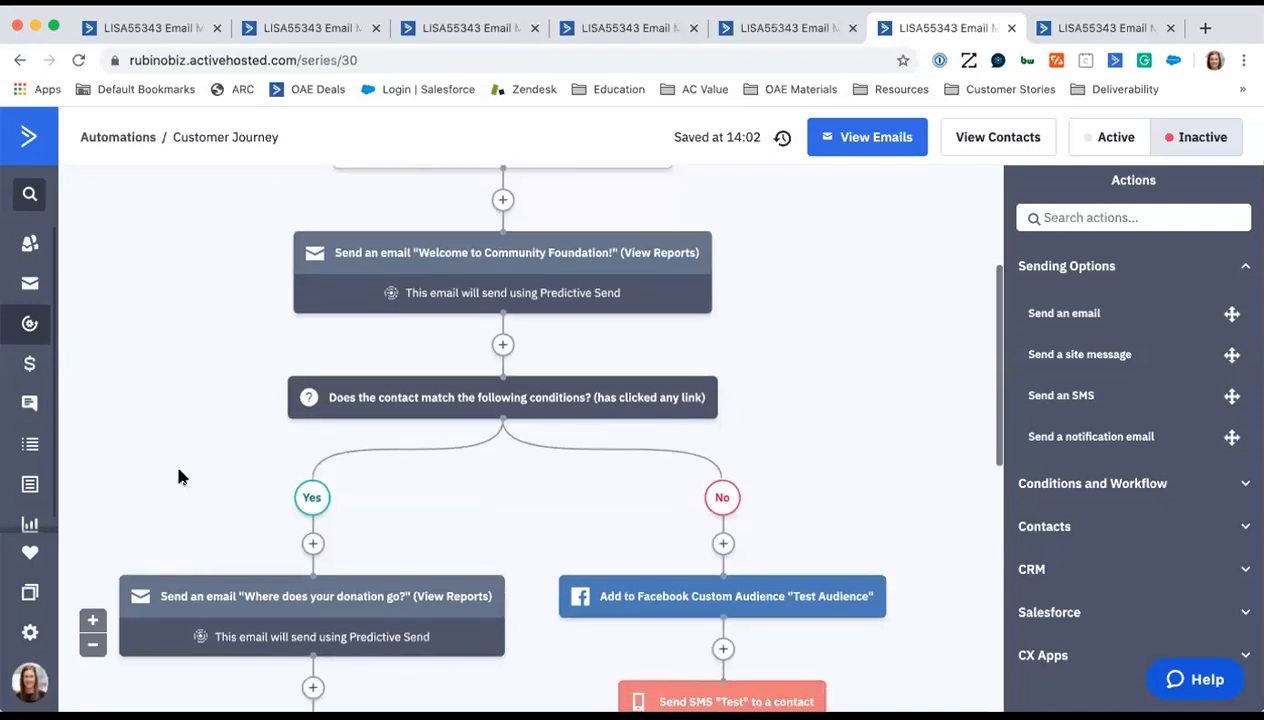
pyautogui.scroll(-1, 182, 477)
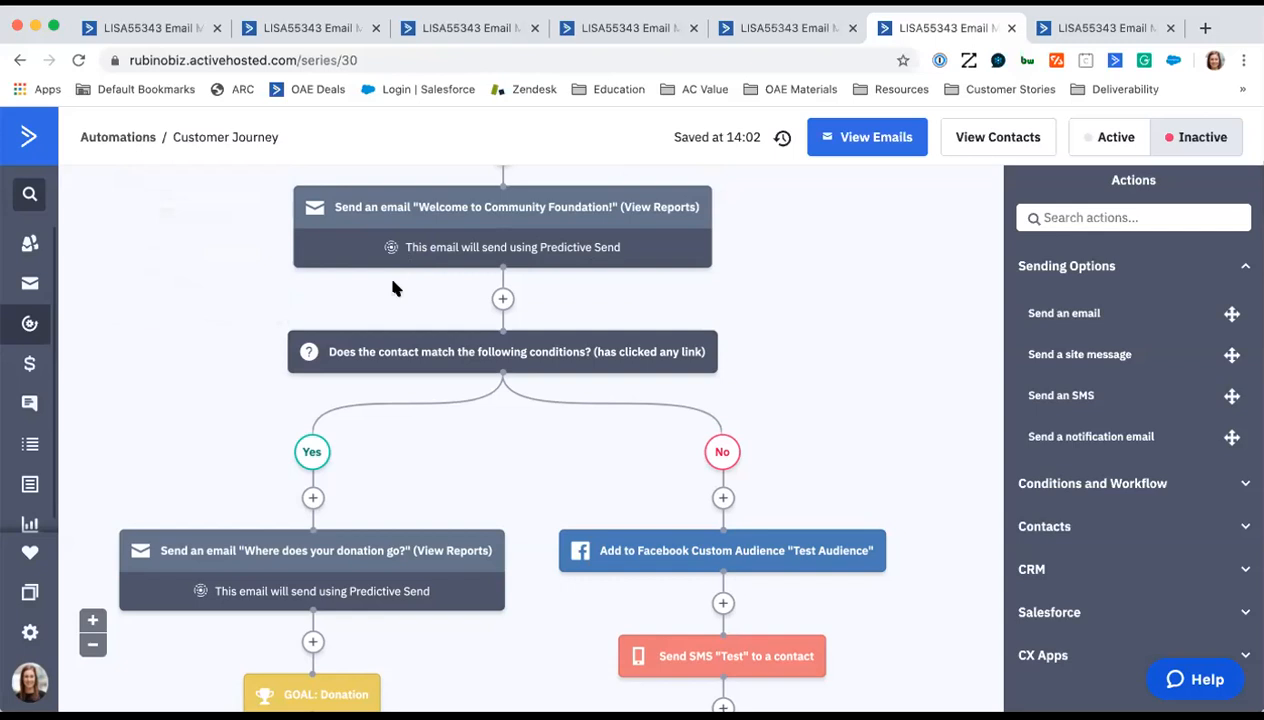
pyautogui.scroll(-3, 208, 344)
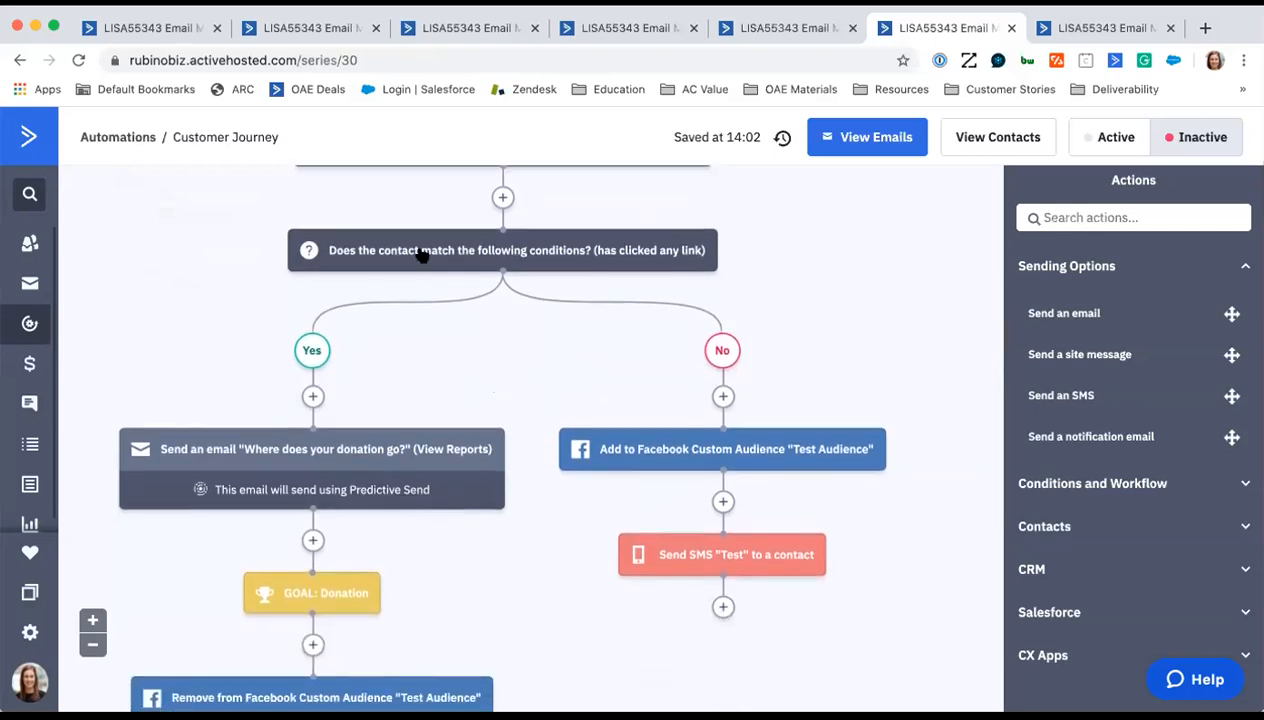
# - Inspect the link-click condition's campaign and link options, cancel without changes, and examine its Yes and No branches
pyautogui.click(420, 252)
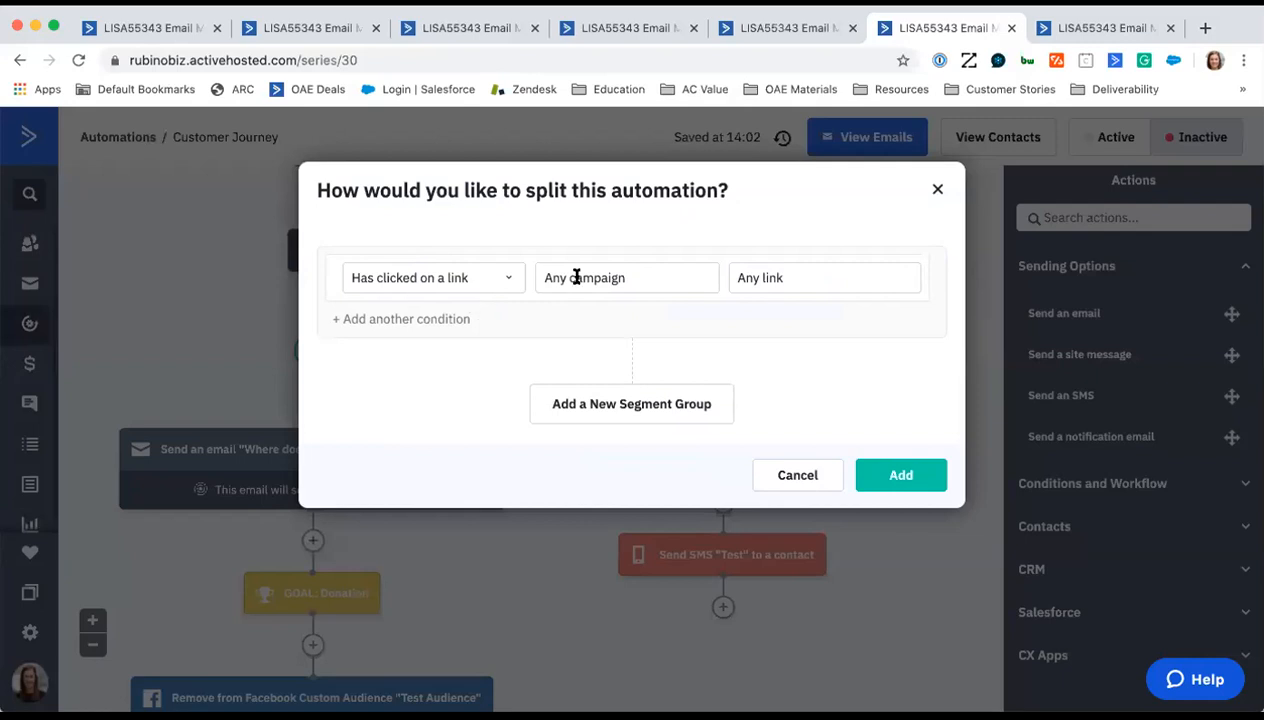
pyautogui.click(798, 473)
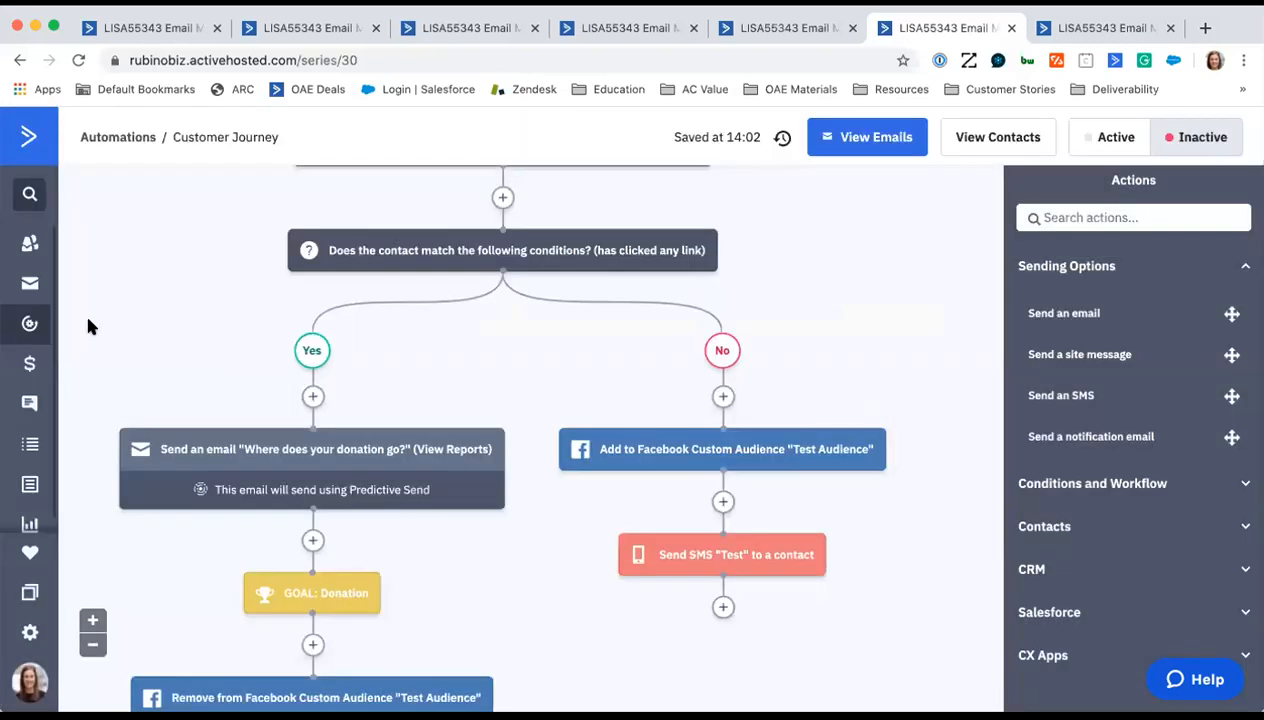
pyautogui.scroll(-2, 95, 319)
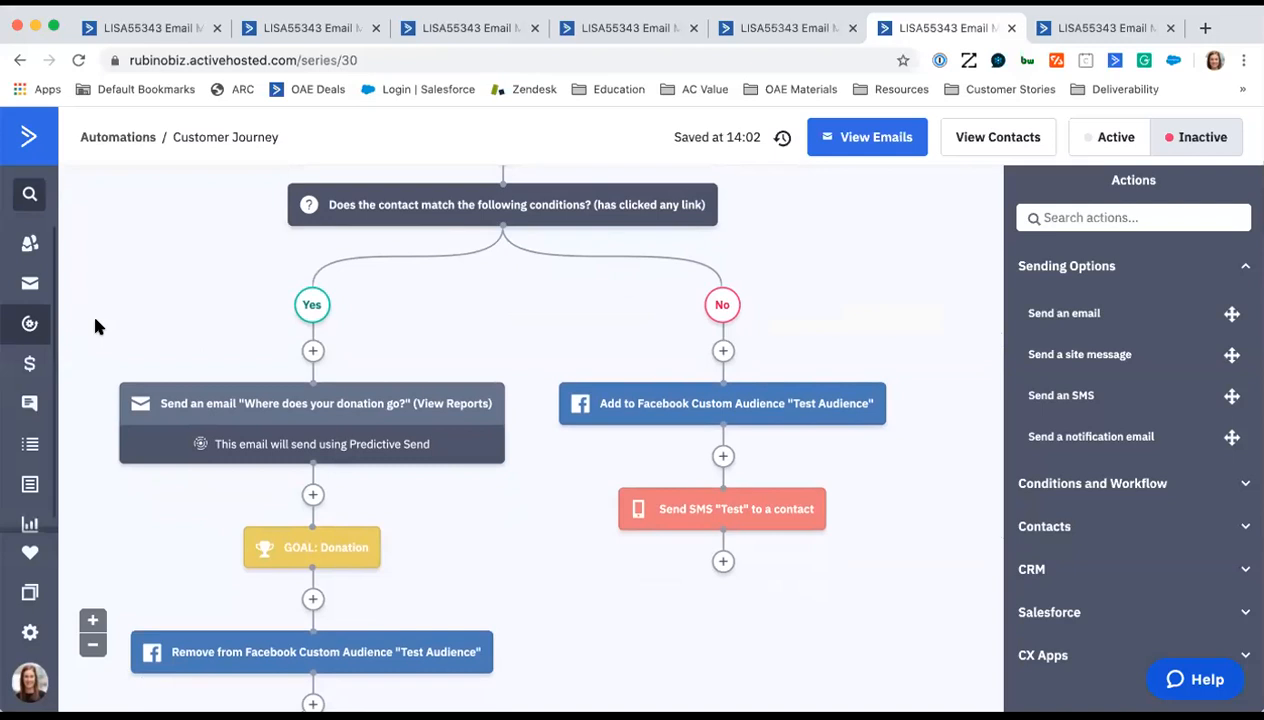
pyautogui.moveTo(222, 388)
pyautogui.scroll(1, 527, 308)
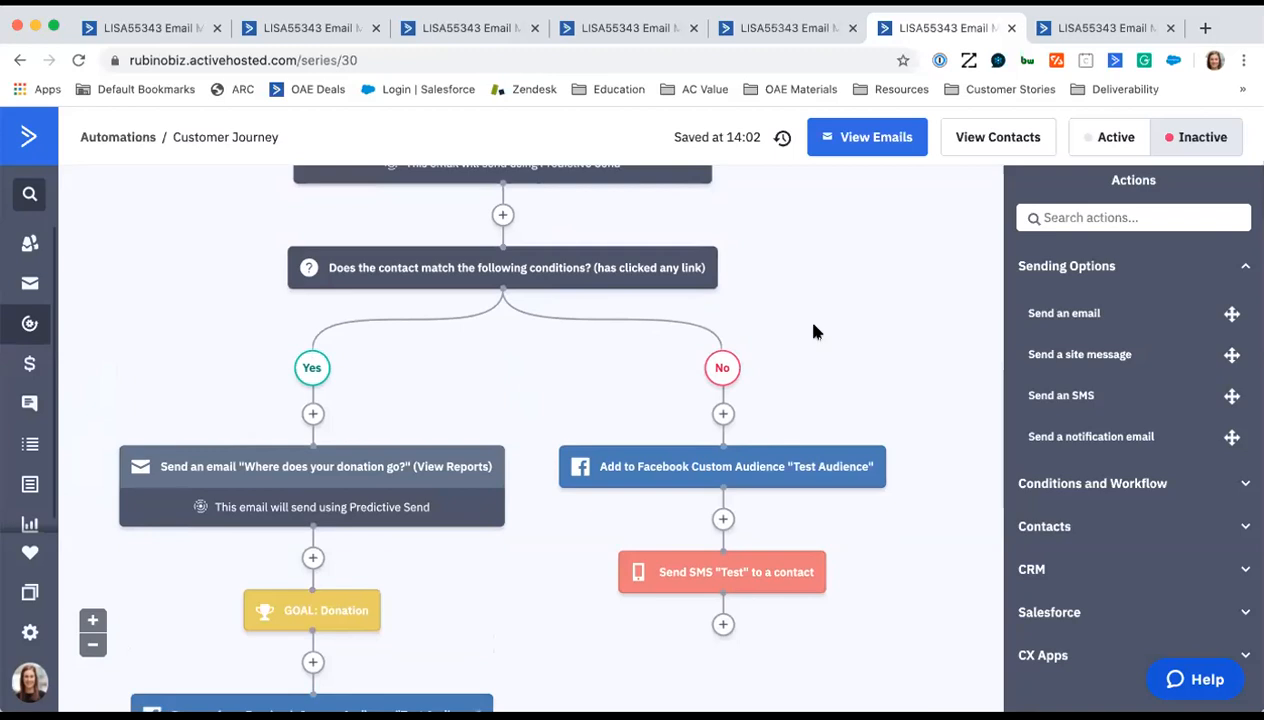
pyautogui.scroll(-1, 892, 356)
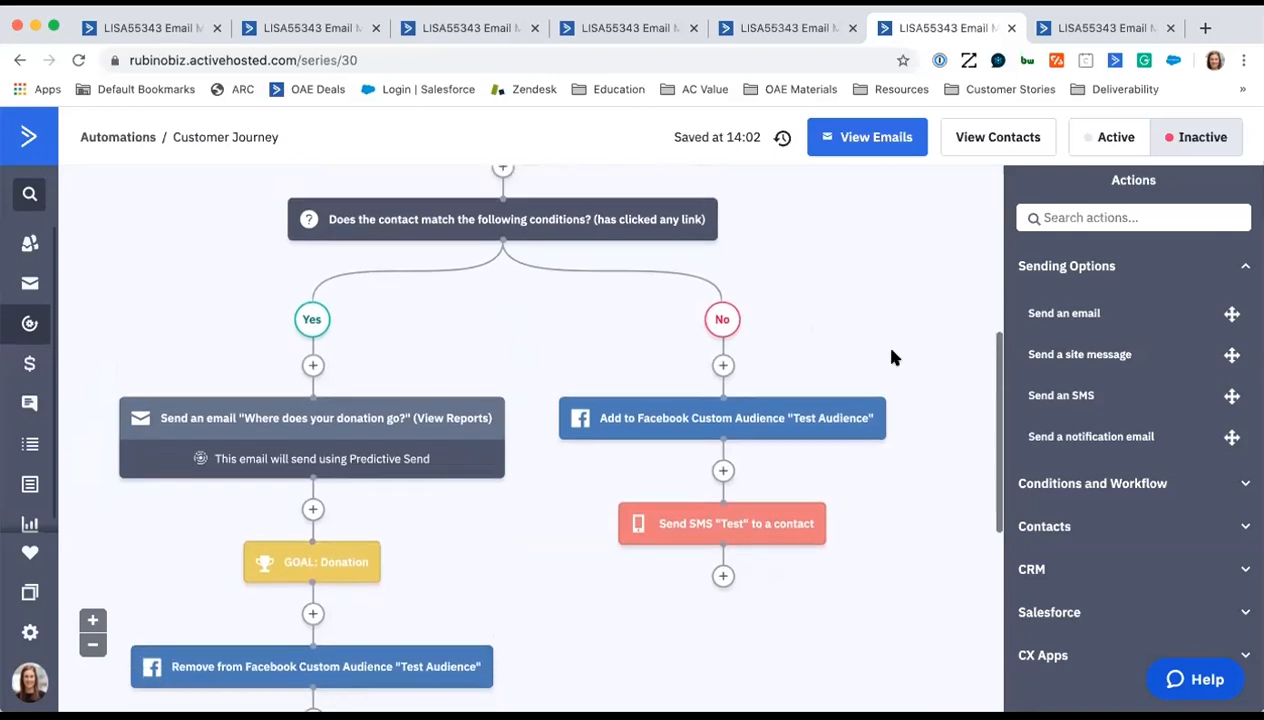
pyautogui.scroll(-1, 893, 357)
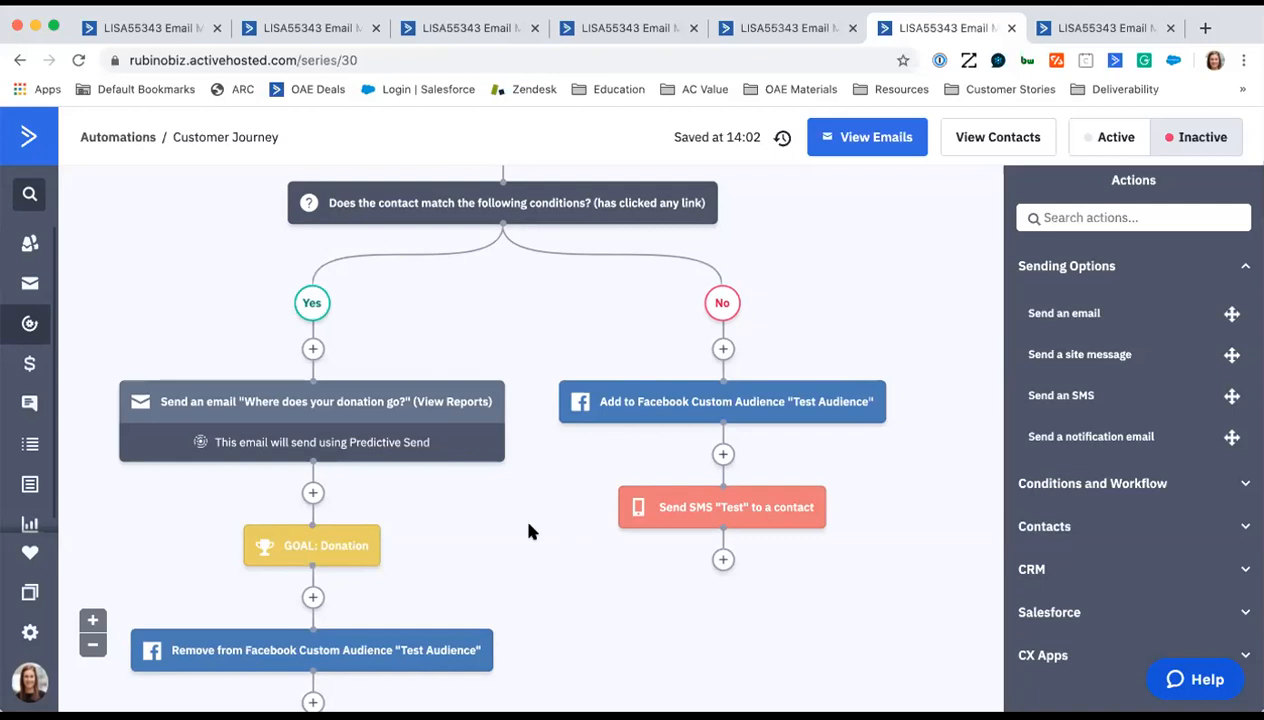
# - Inspect the Donation goal's conditions, position and conversion options, and cancel without changes
pyautogui.scroll(-4, 530, 531)
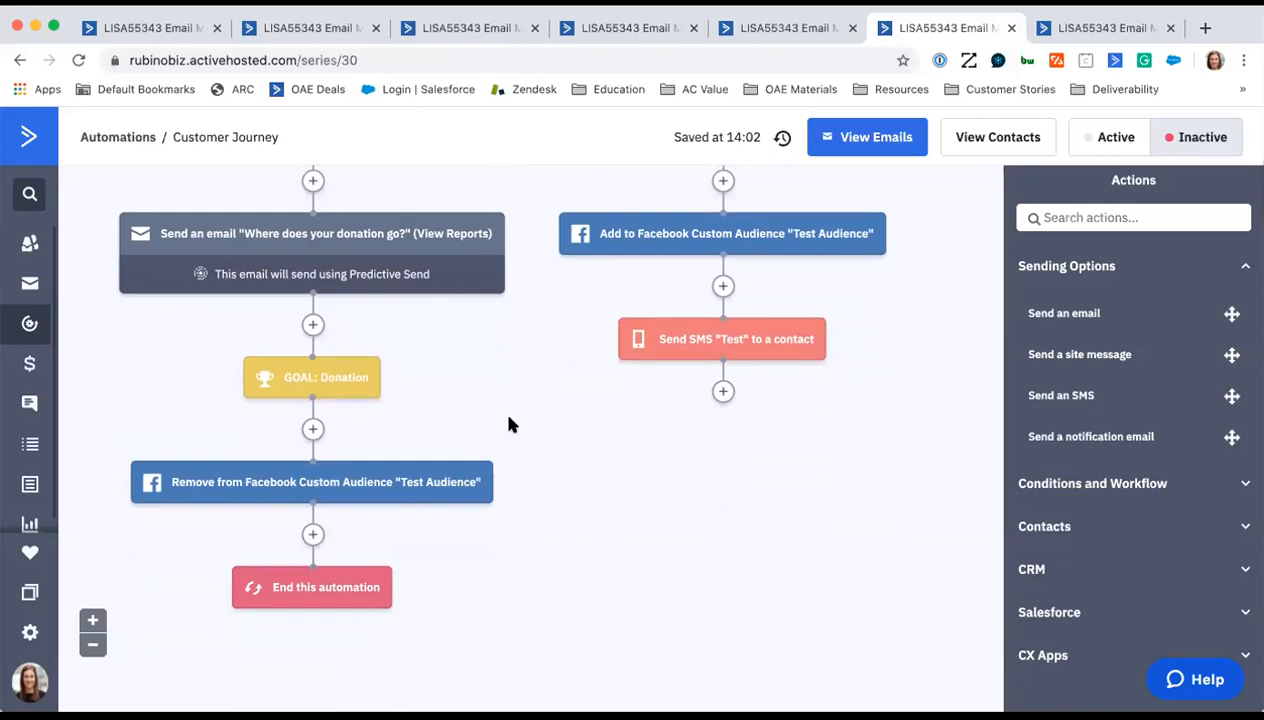
pyautogui.click(340, 377)
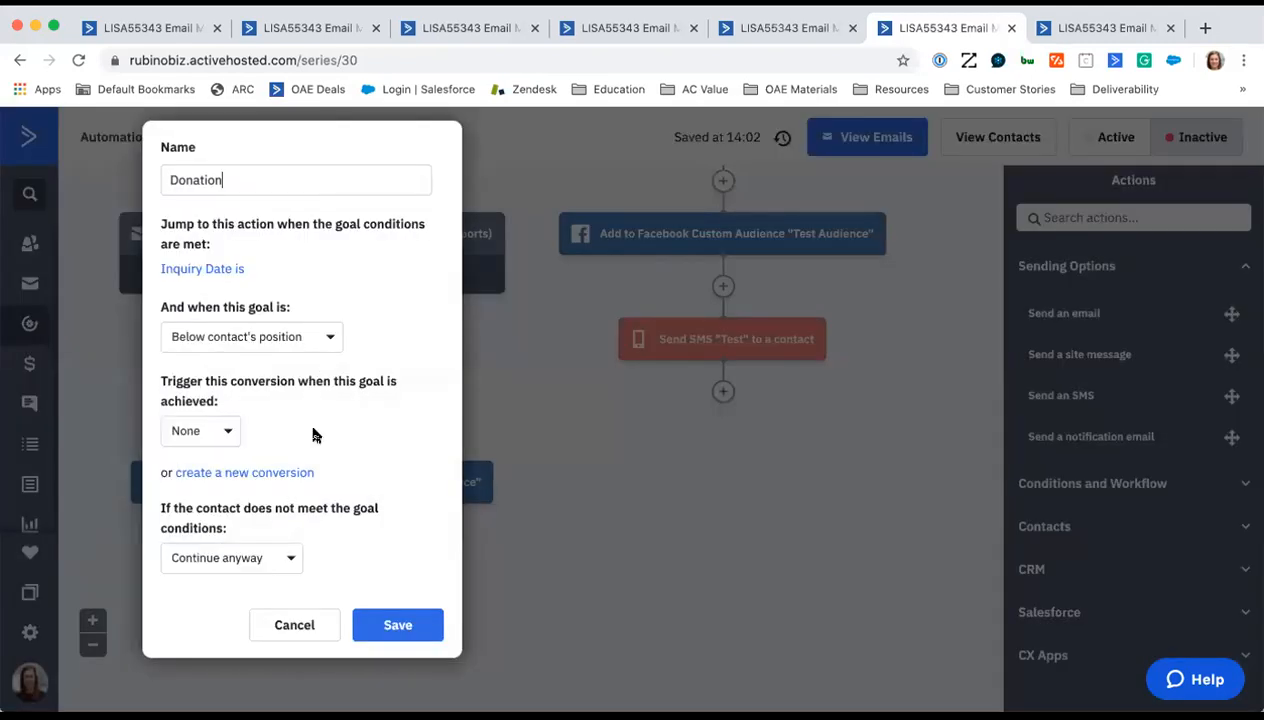
pyautogui.click(294, 625)
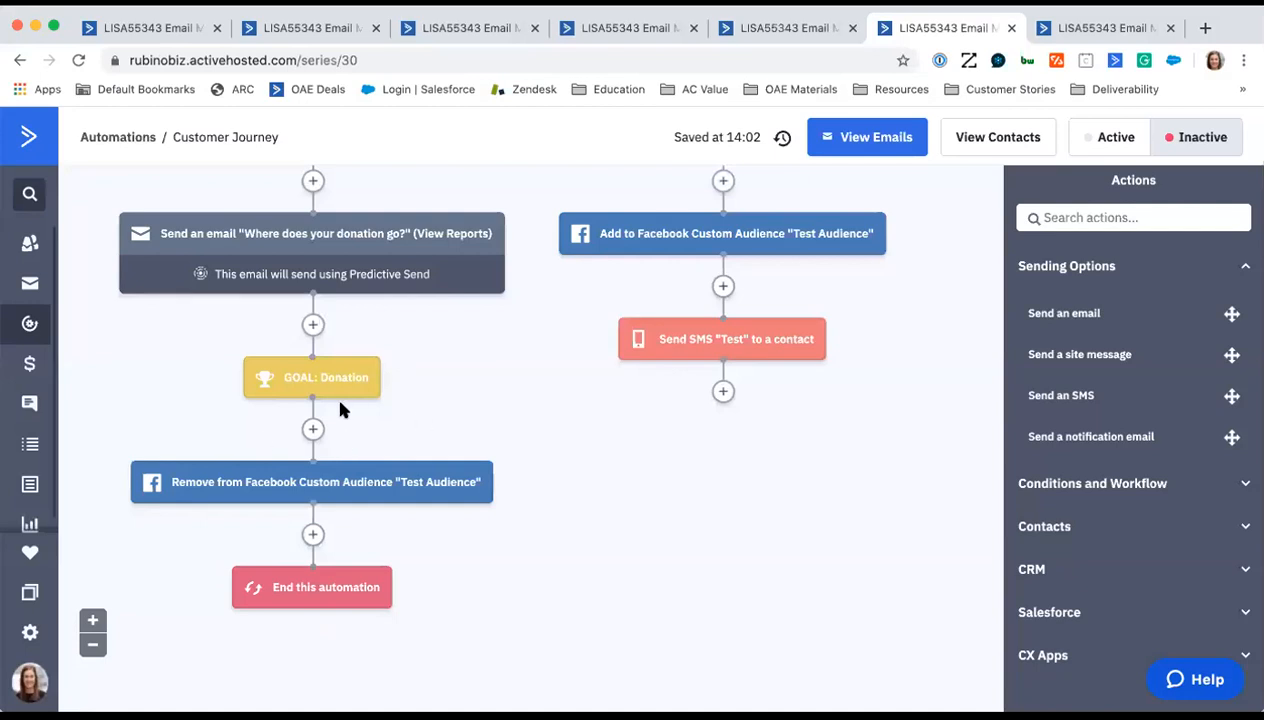
# - Examine the whole automation flow at a smaller scale, from the start trigger to the end of both branches
pyautogui.click(91, 647)
pyautogui.scroll(3, 514, 564)
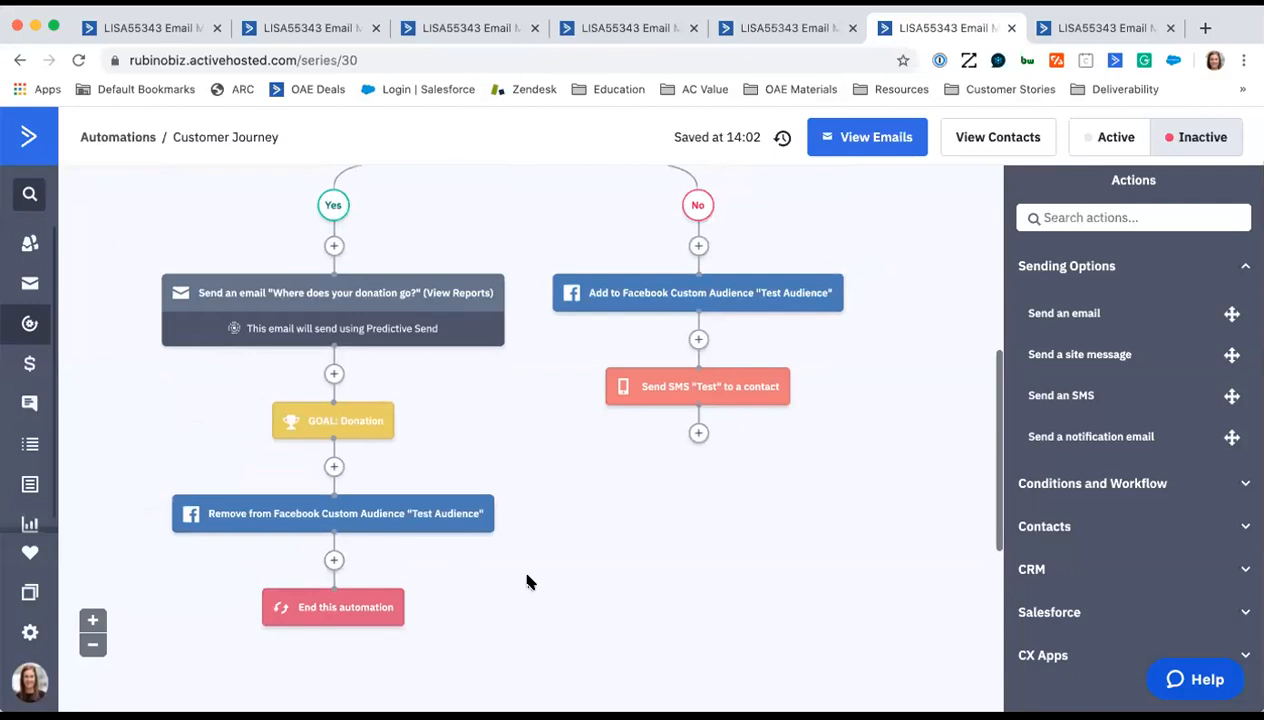
pyautogui.scroll(3, 529, 582)
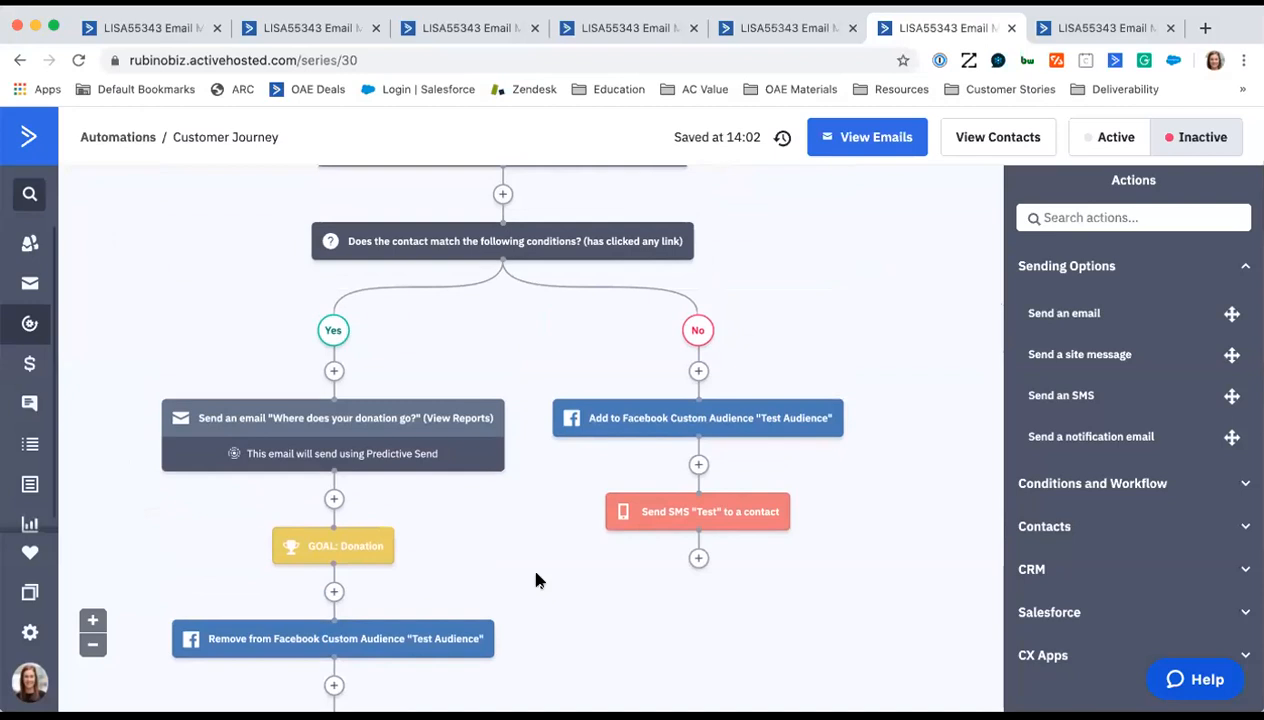
pyautogui.scroll(5, 536, 580)
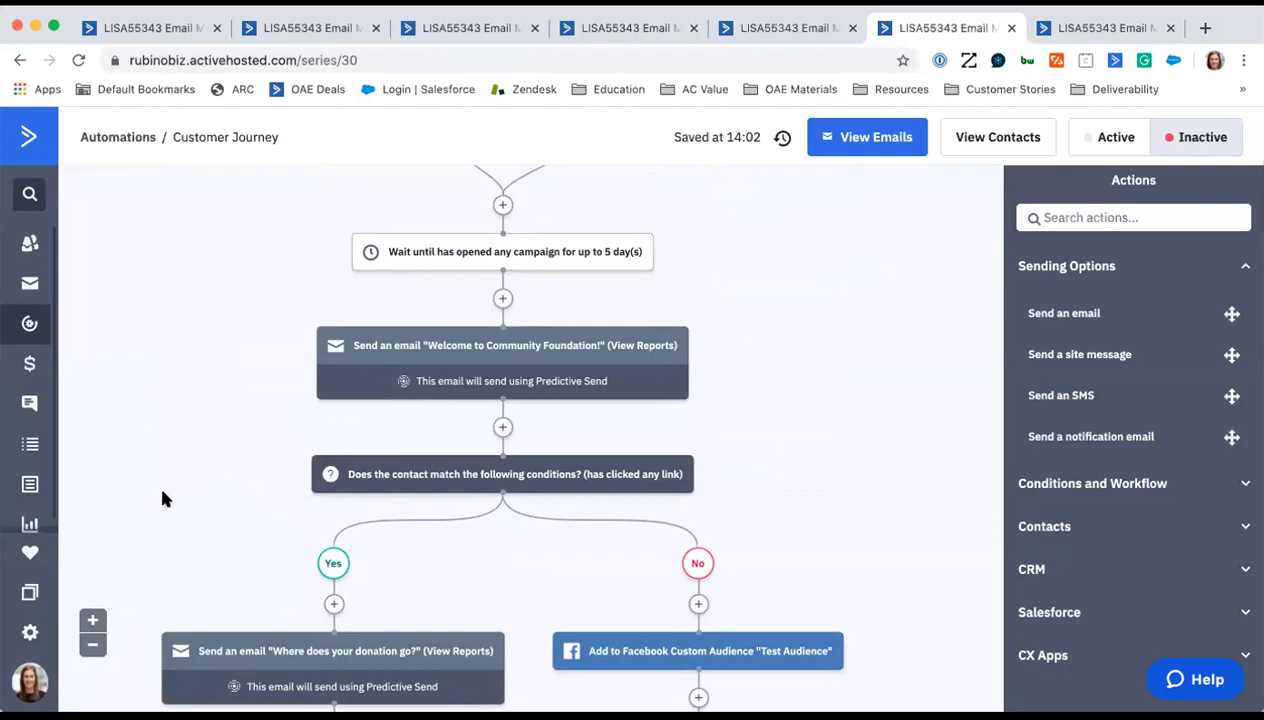
pyautogui.scroll(-2, 133, 499)
pyautogui.moveTo(434, 283)
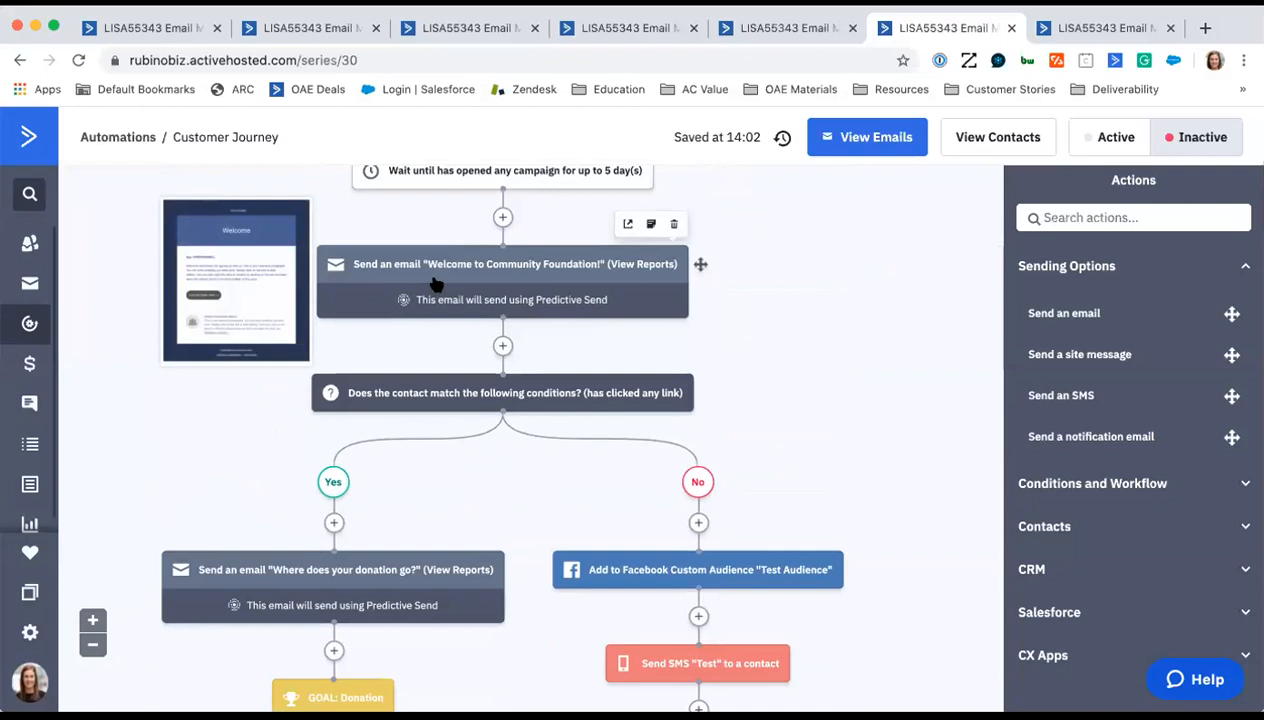
pyautogui.scroll(-2, 509, 565)
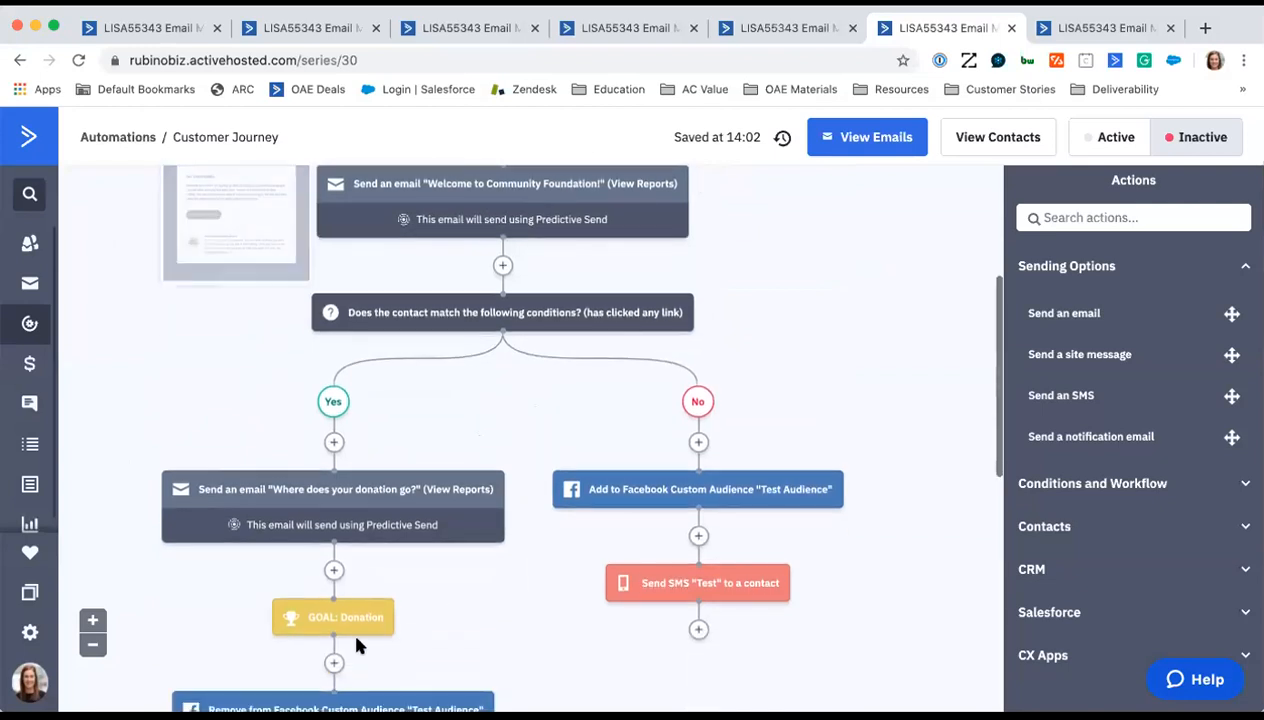
pyautogui.scroll(-4, 356, 643)
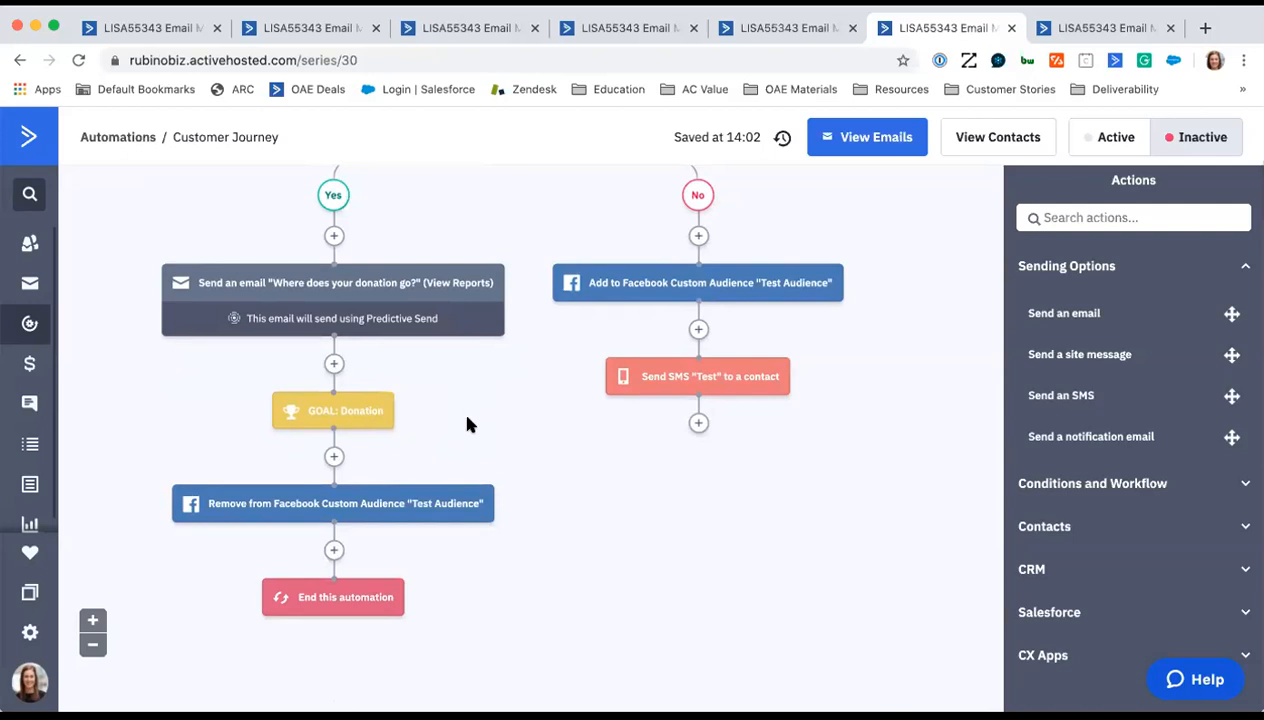
pyautogui.scroll(5, 465, 420)
pyautogui.scroll(3, 472, 400)
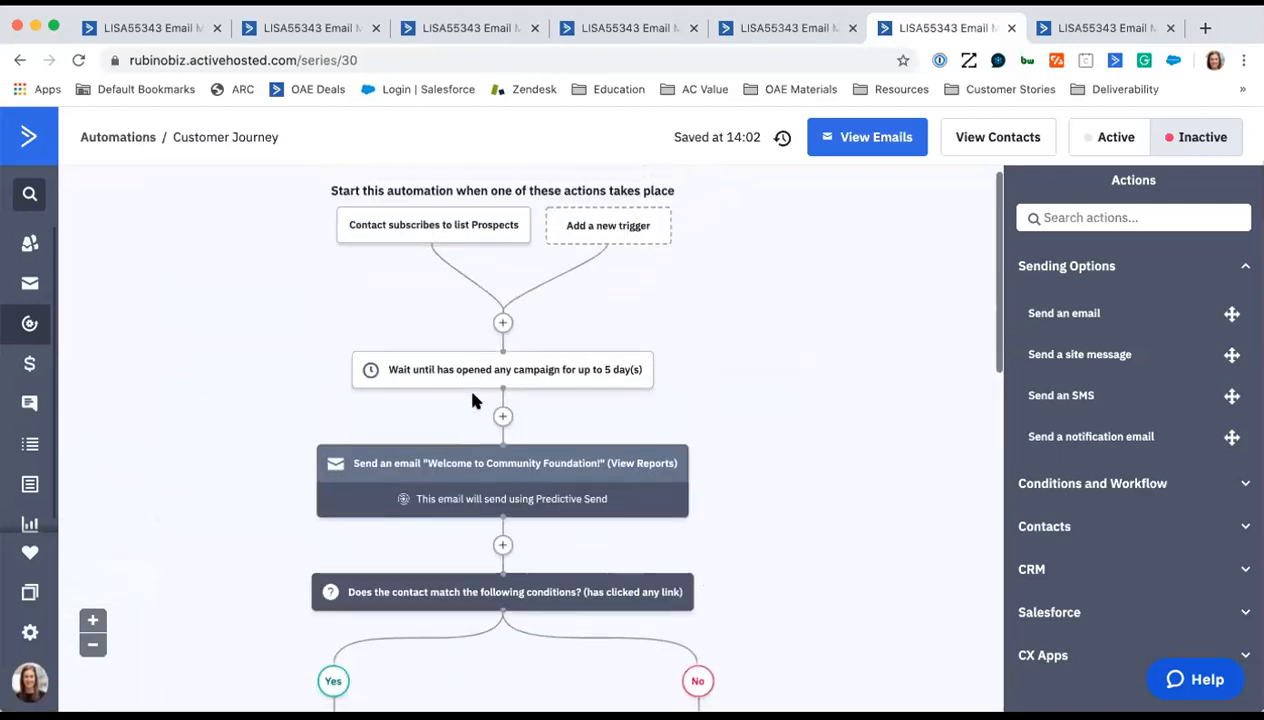
pyautogui.scroll(-3, 832, 389)
pyautogui.scroll(-1, 833, 391)
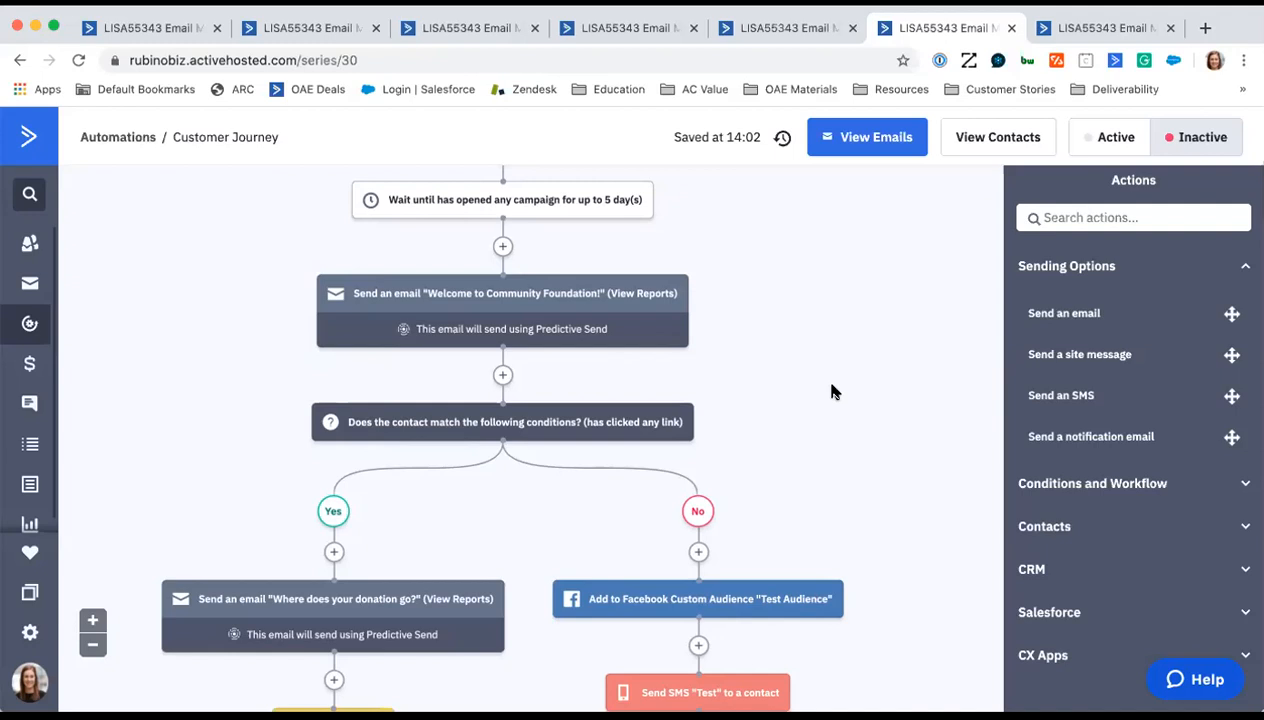
# - Add an even split that runs indefinitely between the "Welcome to Community Foundation!" email and the link-click condition
pyautogui.click(1112, 482)
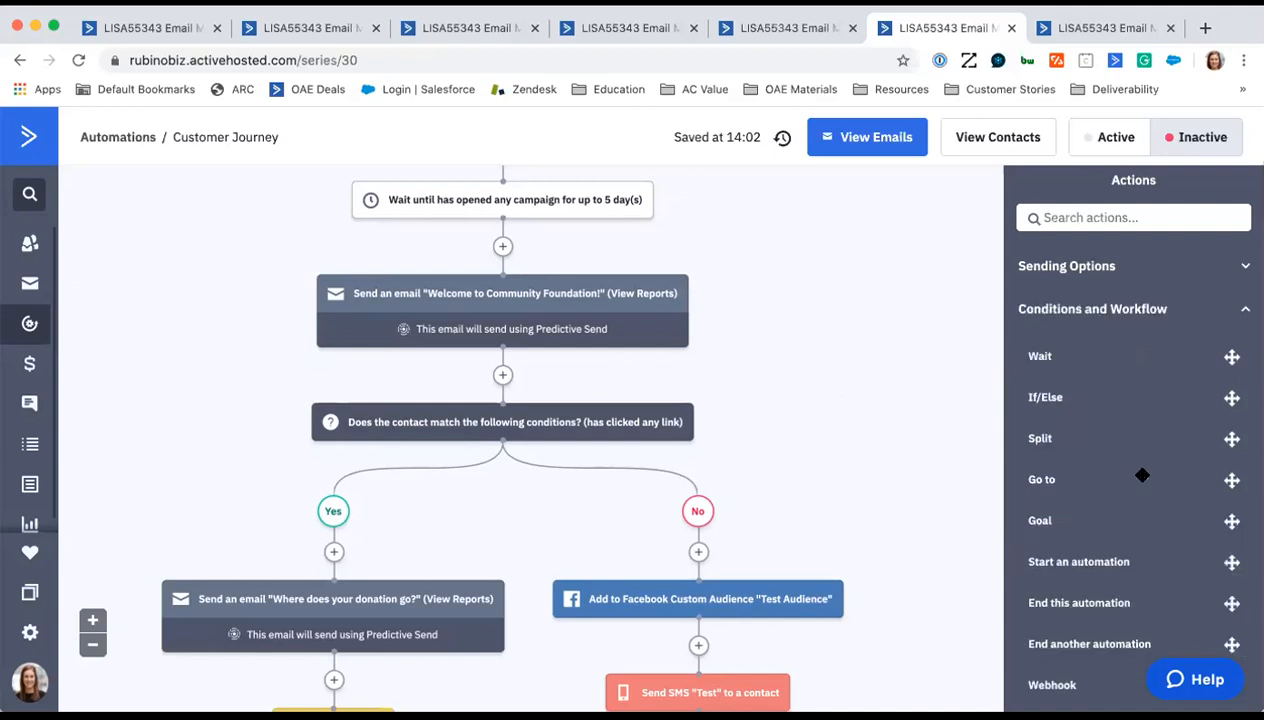
pyautogui.scroll(-4, 1142, 475)
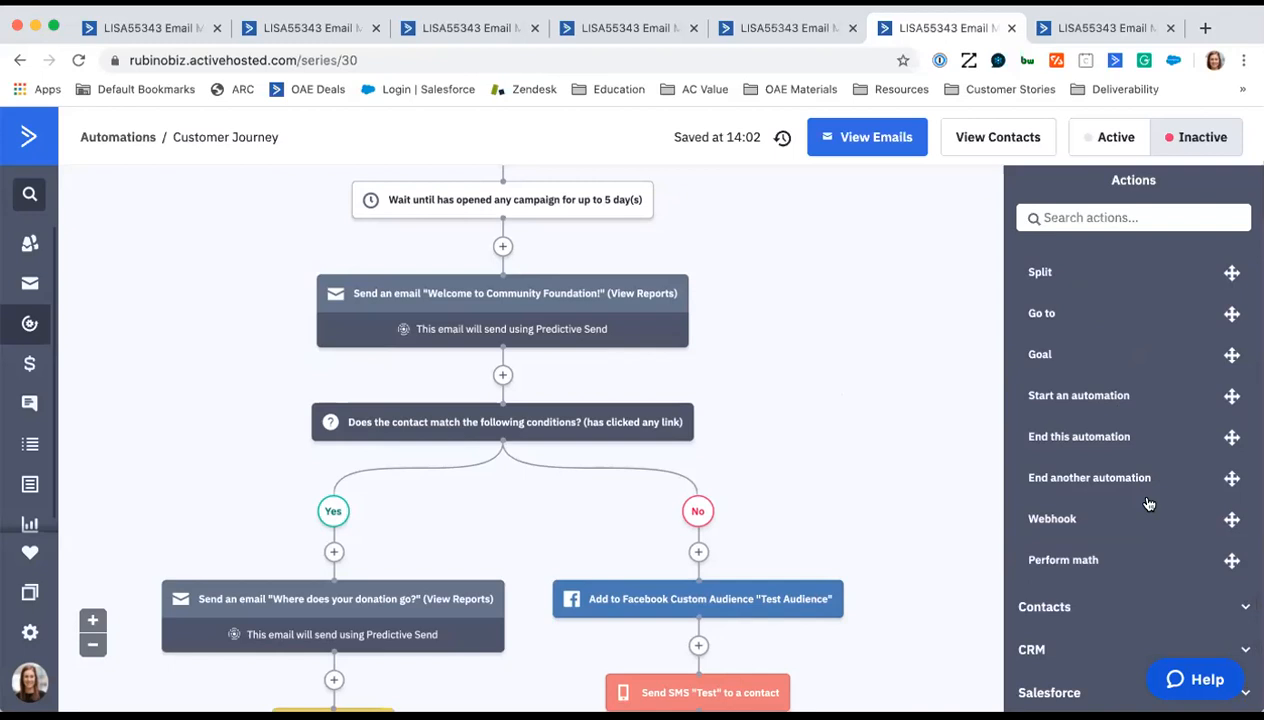
pyautogui.scroll(3, 1106, 435)
pyautogui.moveTo(1032, 368); pyautogui.dragTo(455, 376)
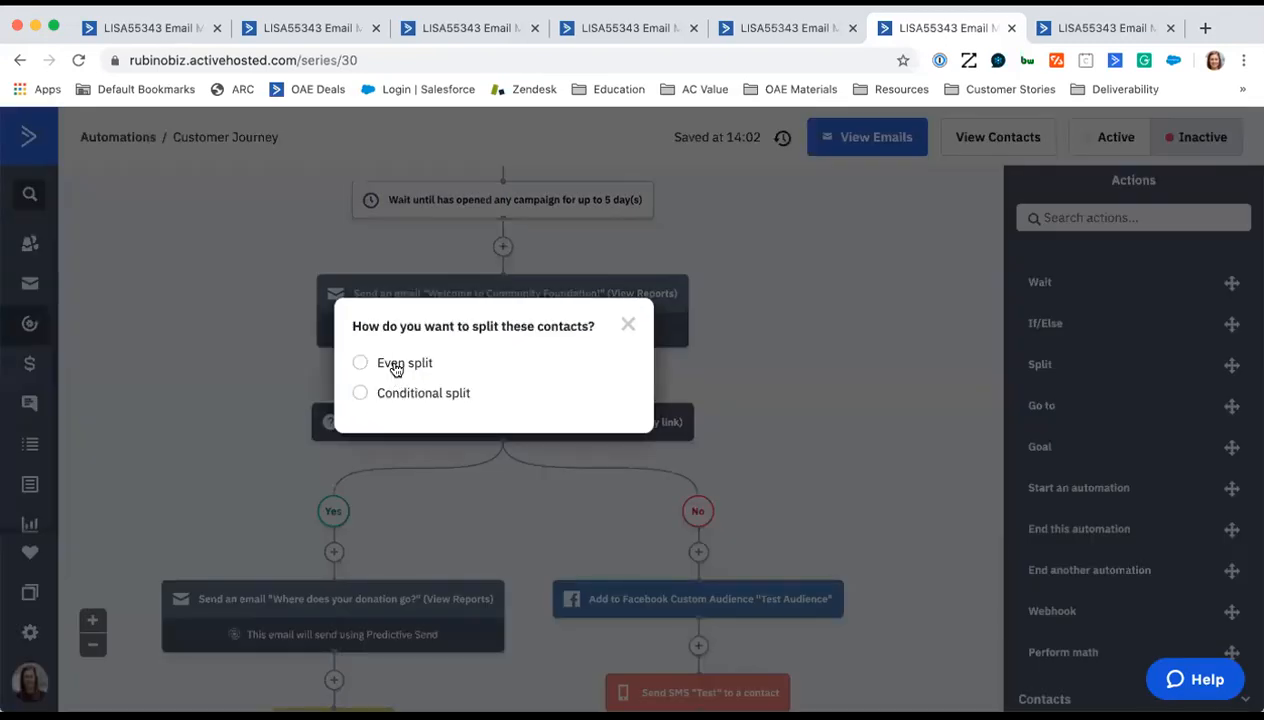
pyautogui.click(397, 369)
pyautogui.click(596, 500)
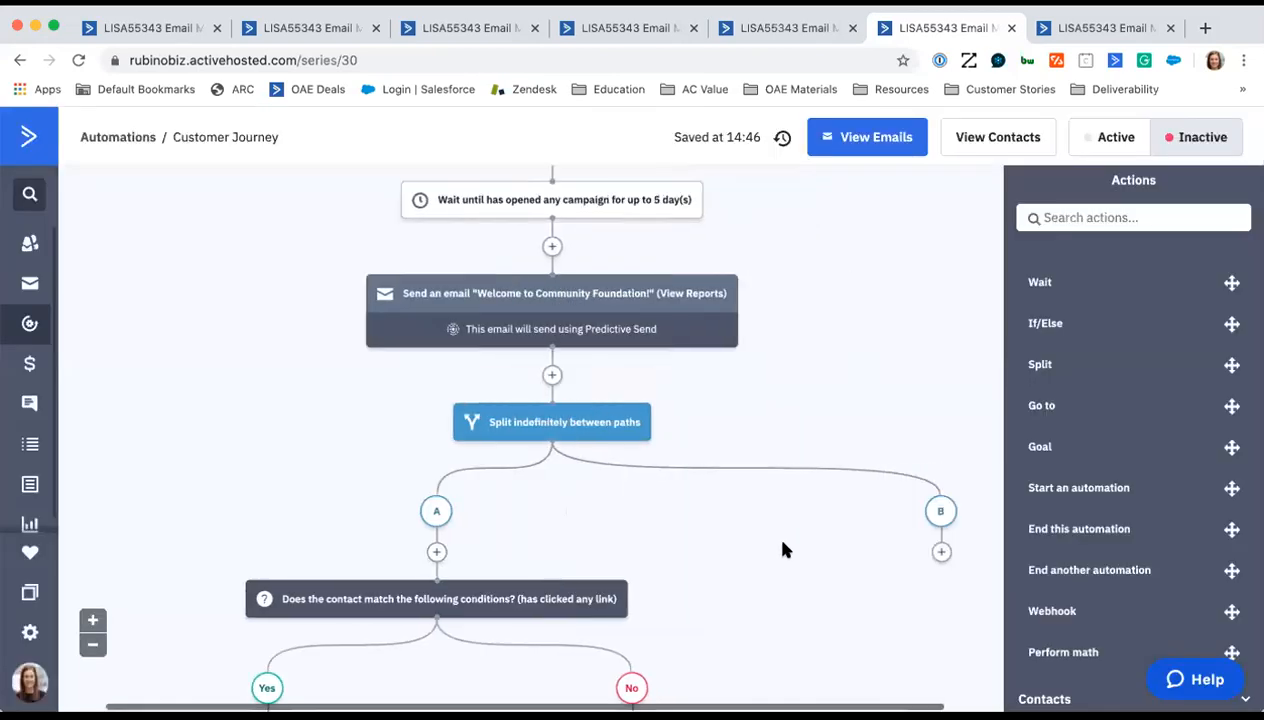
pyautogui.hscroll(1, 784, 546)
pyautogui.scroll(-1, 817, 561)
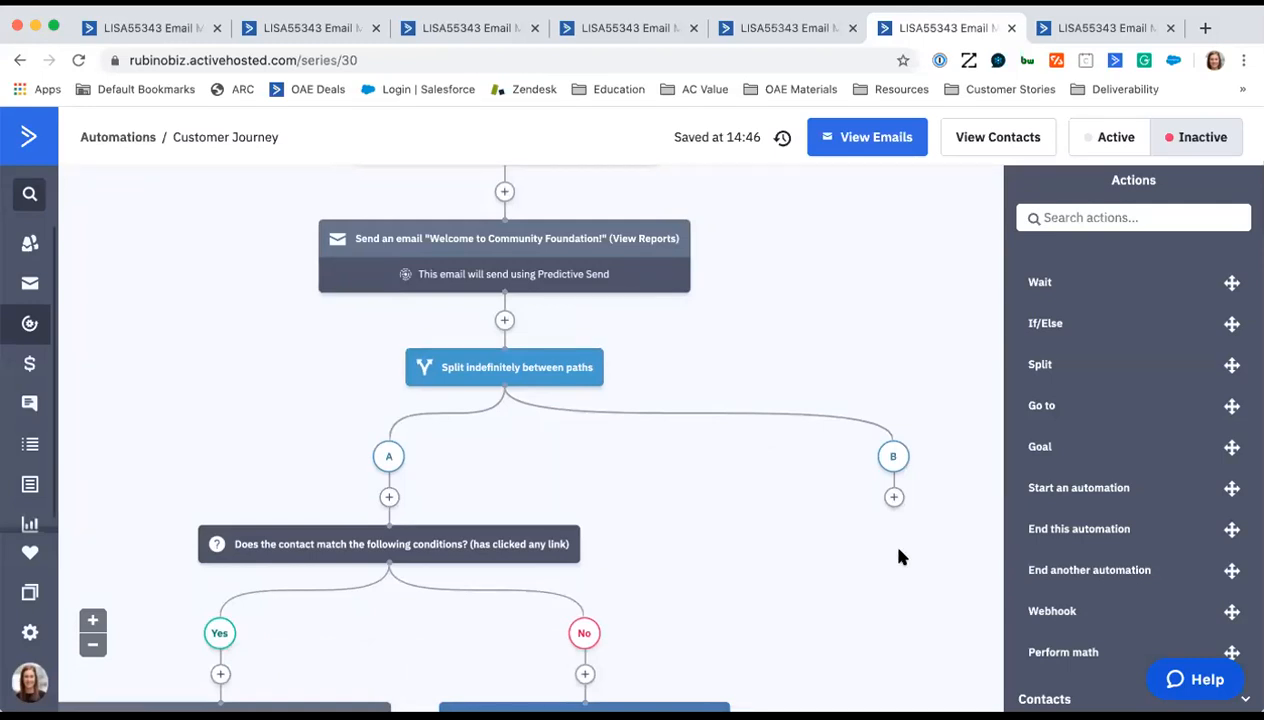
# - Inspect when the split test can conclude, including the 300 total contacts option and its winning-path rule, and close without applying
pyautogui.click(505, 368)
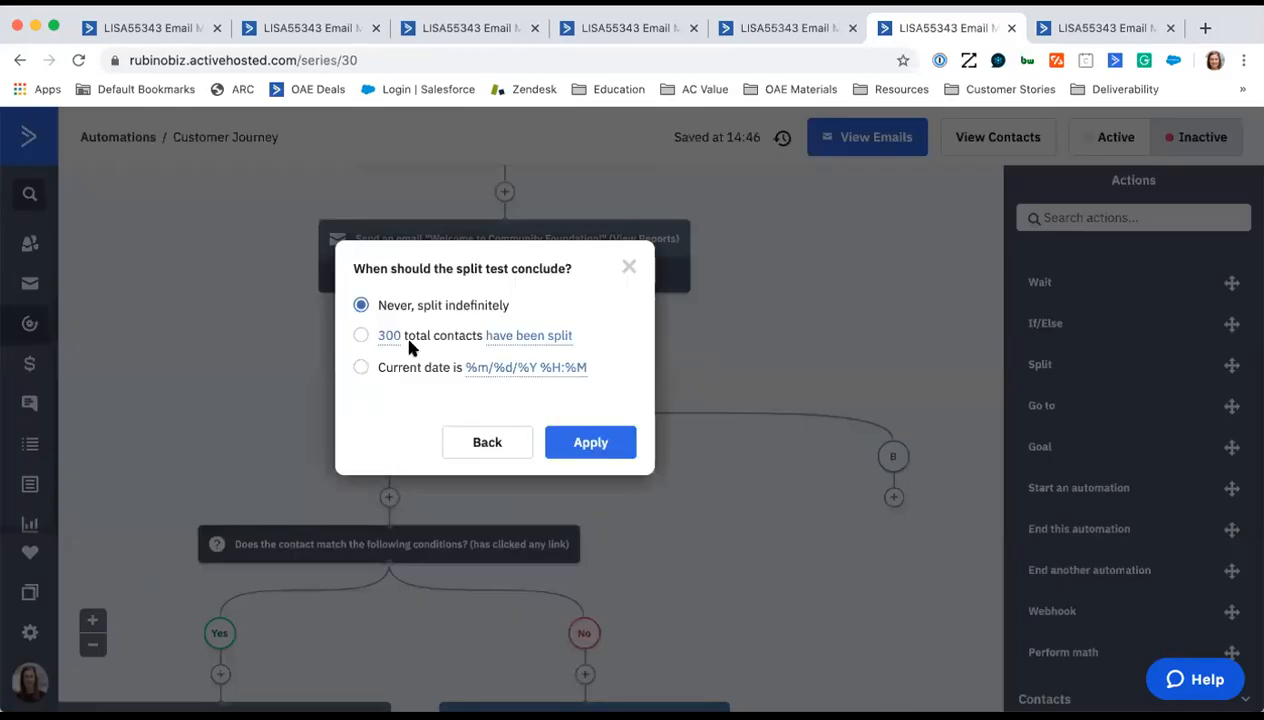
pyautogui.click(362, 336)
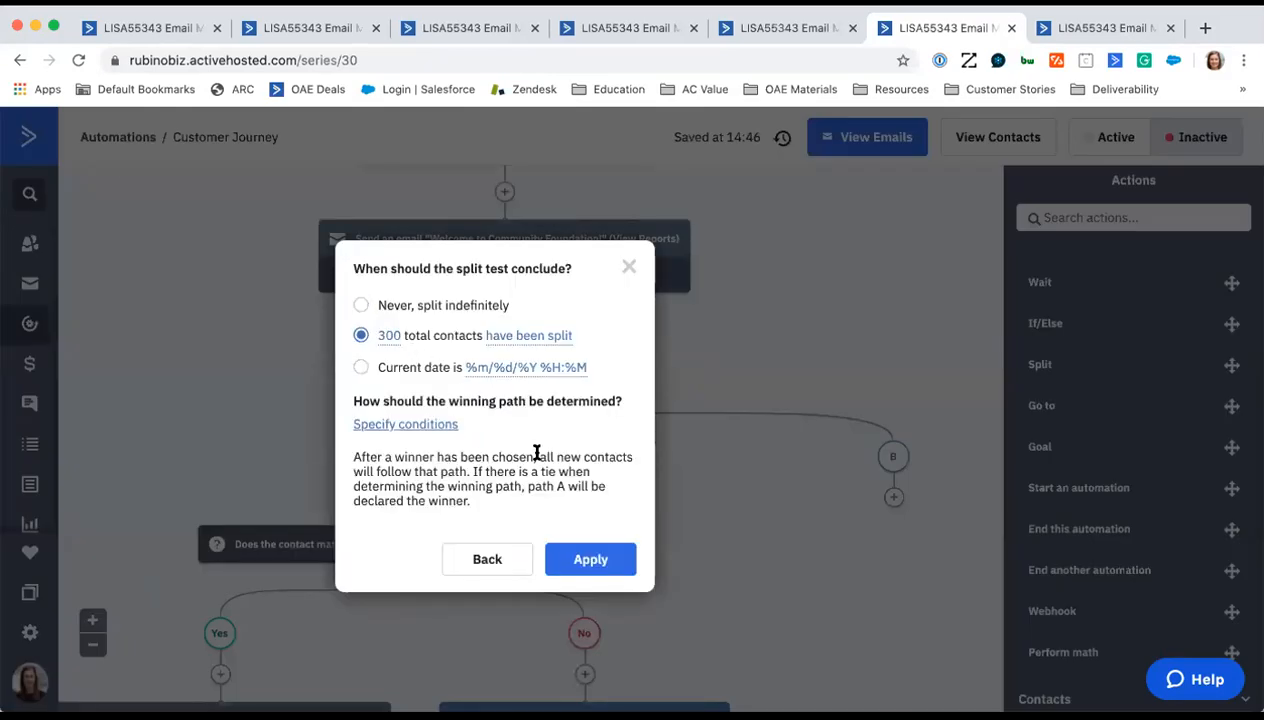
pyautogui.moveTo(472, 500); pyautogui.dragTo(361, 460)
pyautogui.click(349, 461)
pyautogui.click(629, 266)
pyautogui.scroll(4, 790, 348)
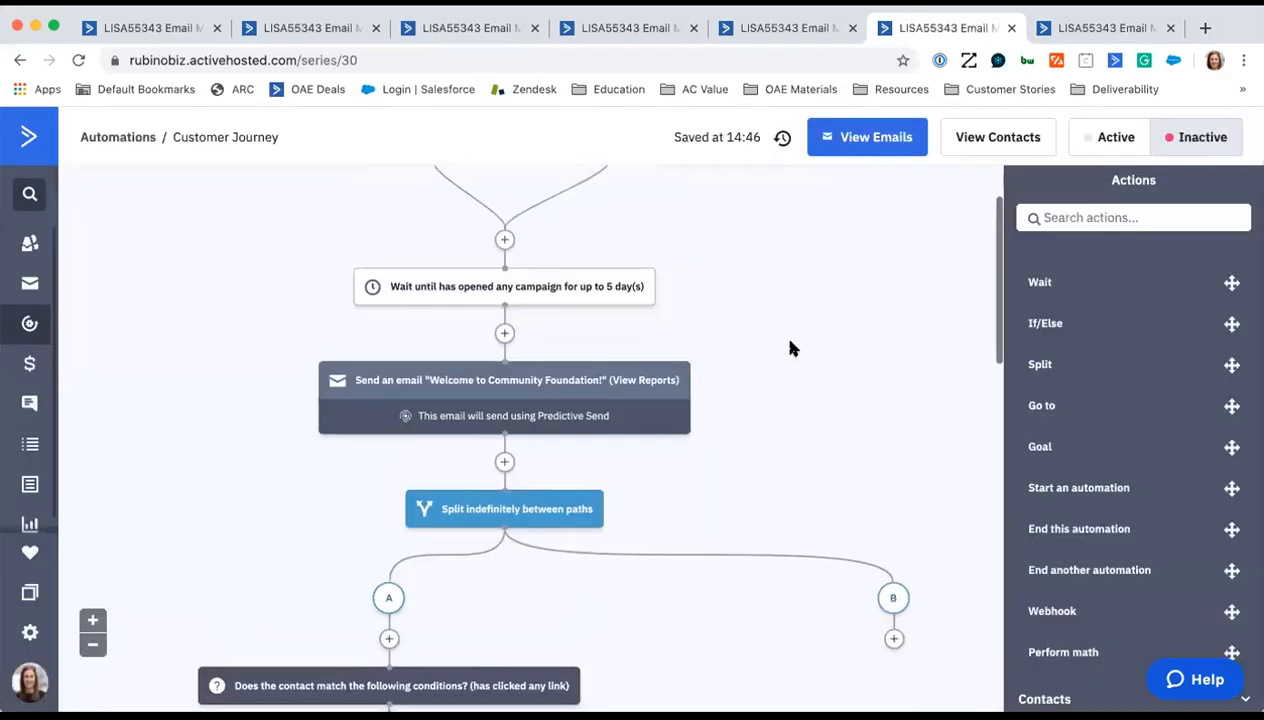
pyautogui.scroll(1, 790, 348)
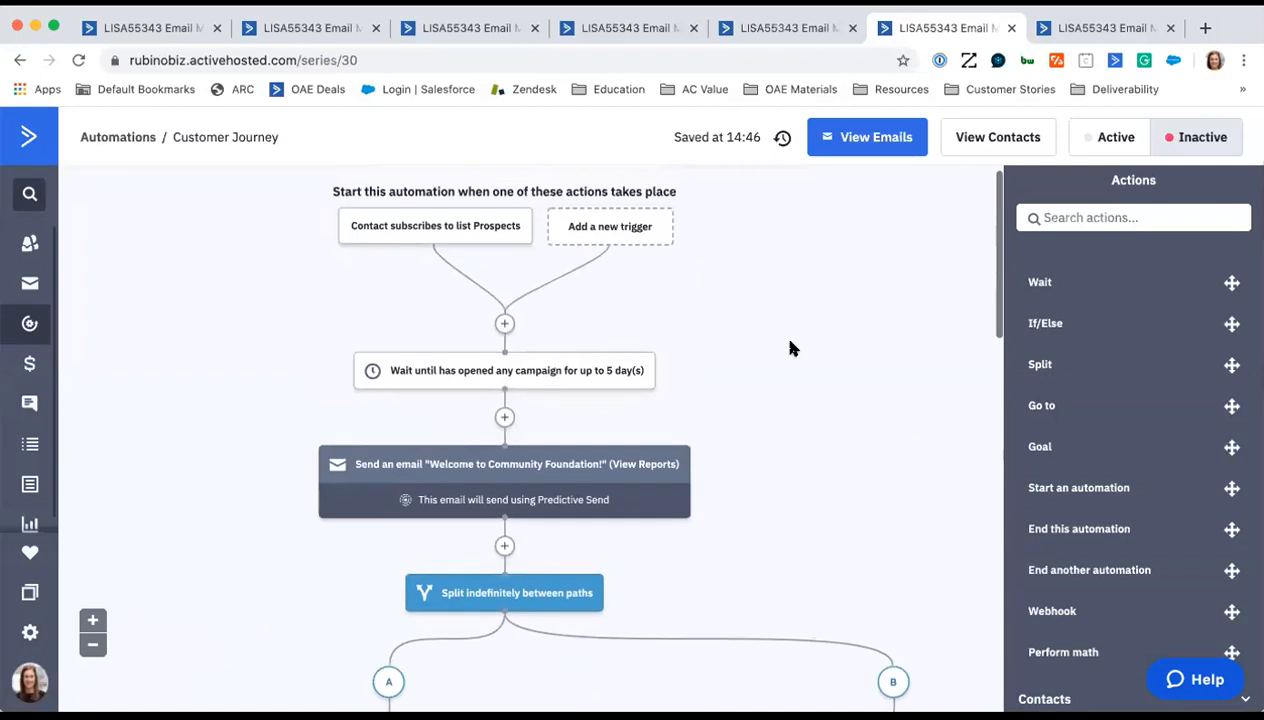
pyautogui.scroll(1, 790, 348)
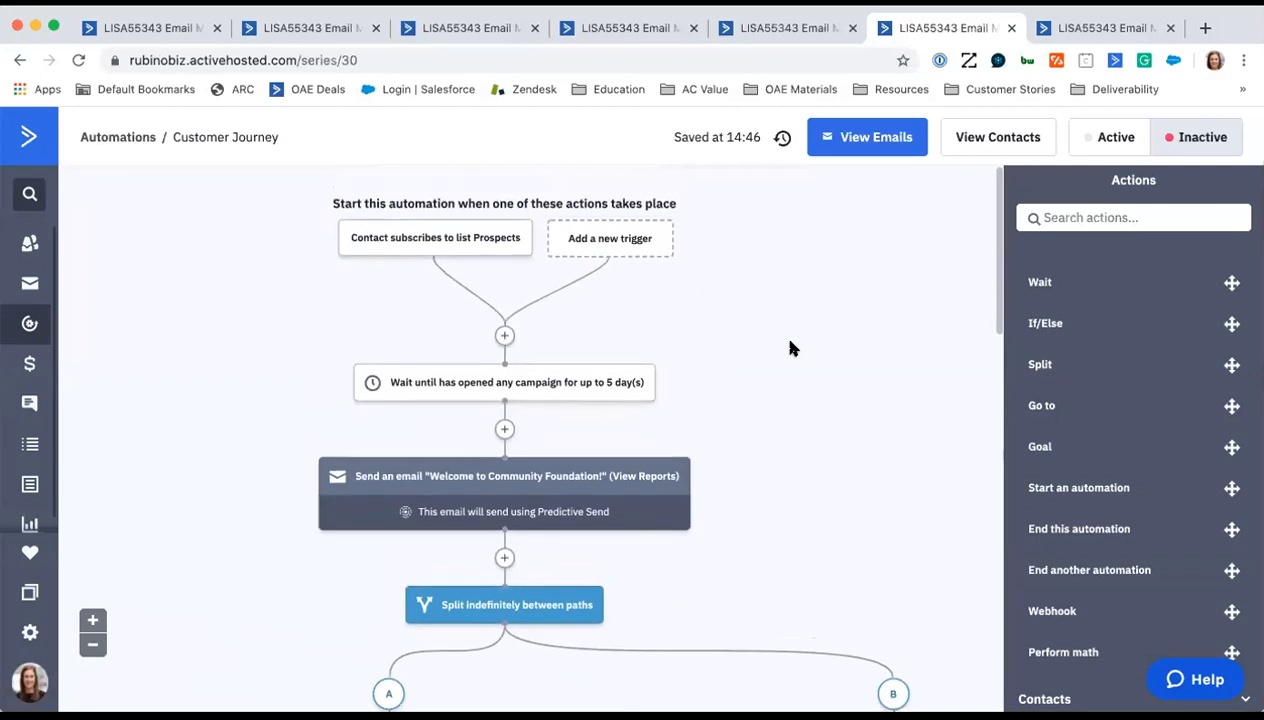
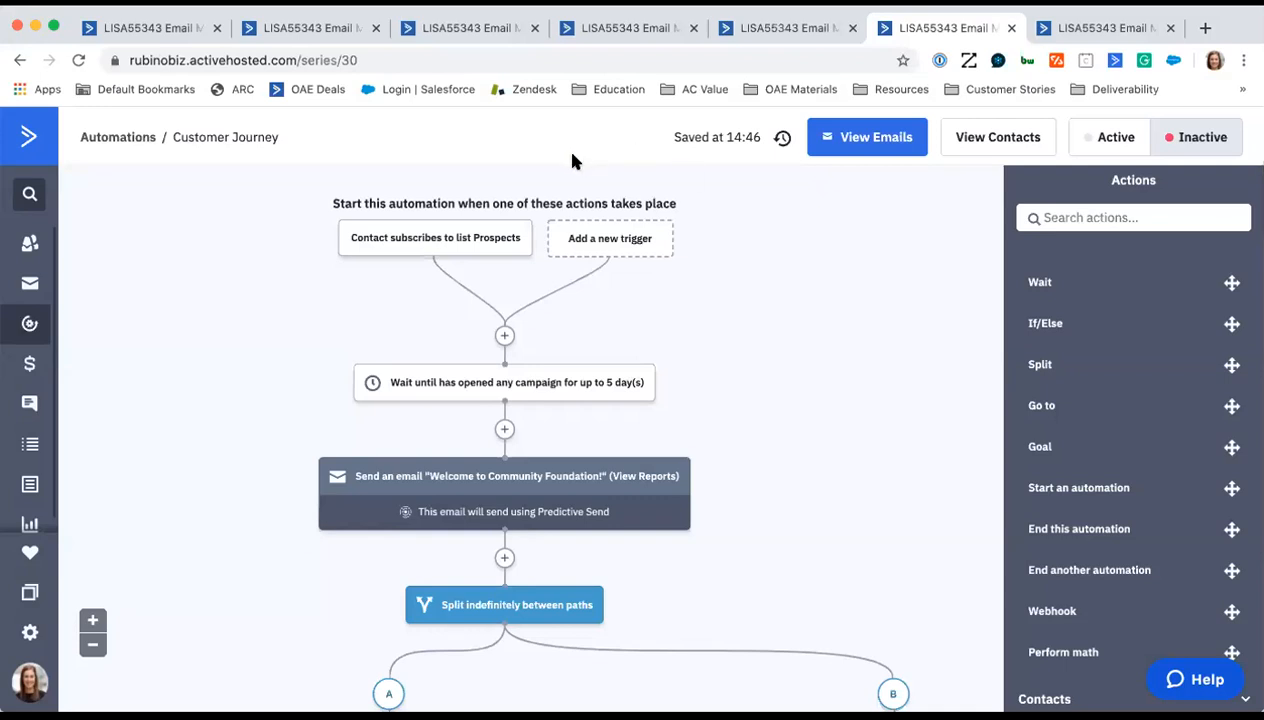
# - Go to the campaigns list and start creating a new campaign
pyautogui.click(330, 30)
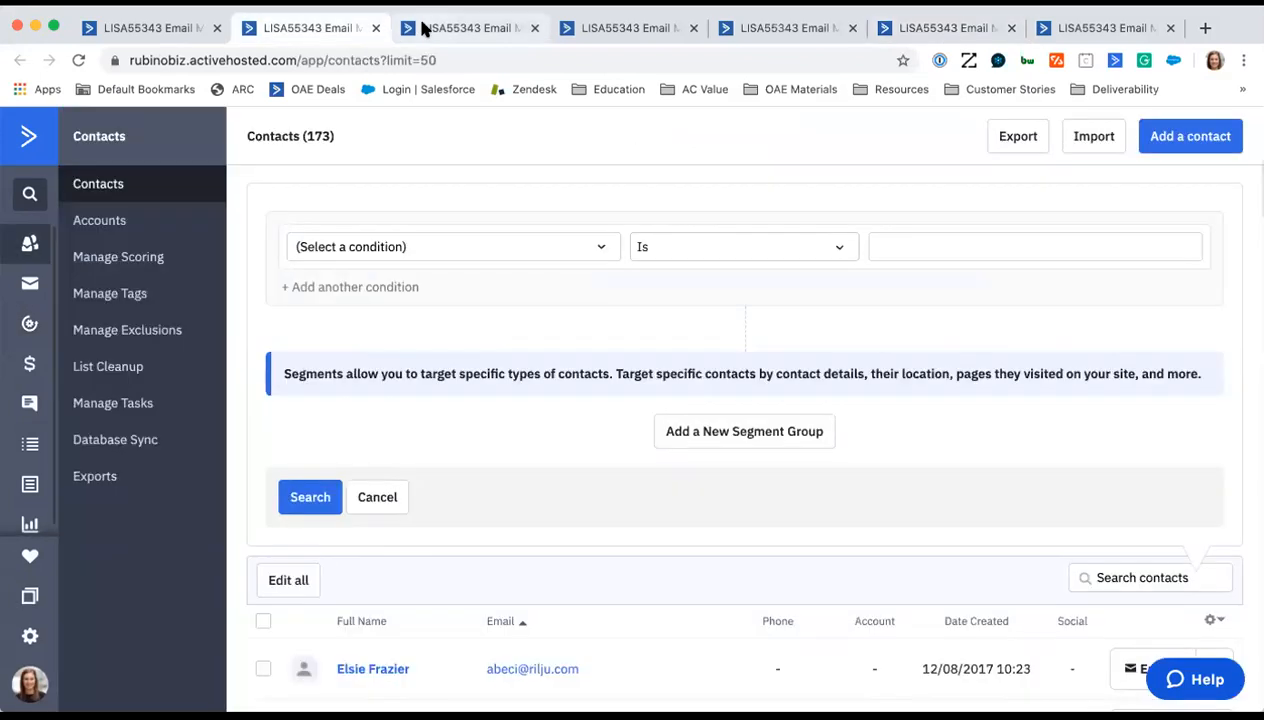
pyautogui.click(422, 30)
pyautogui.click(594, 32)
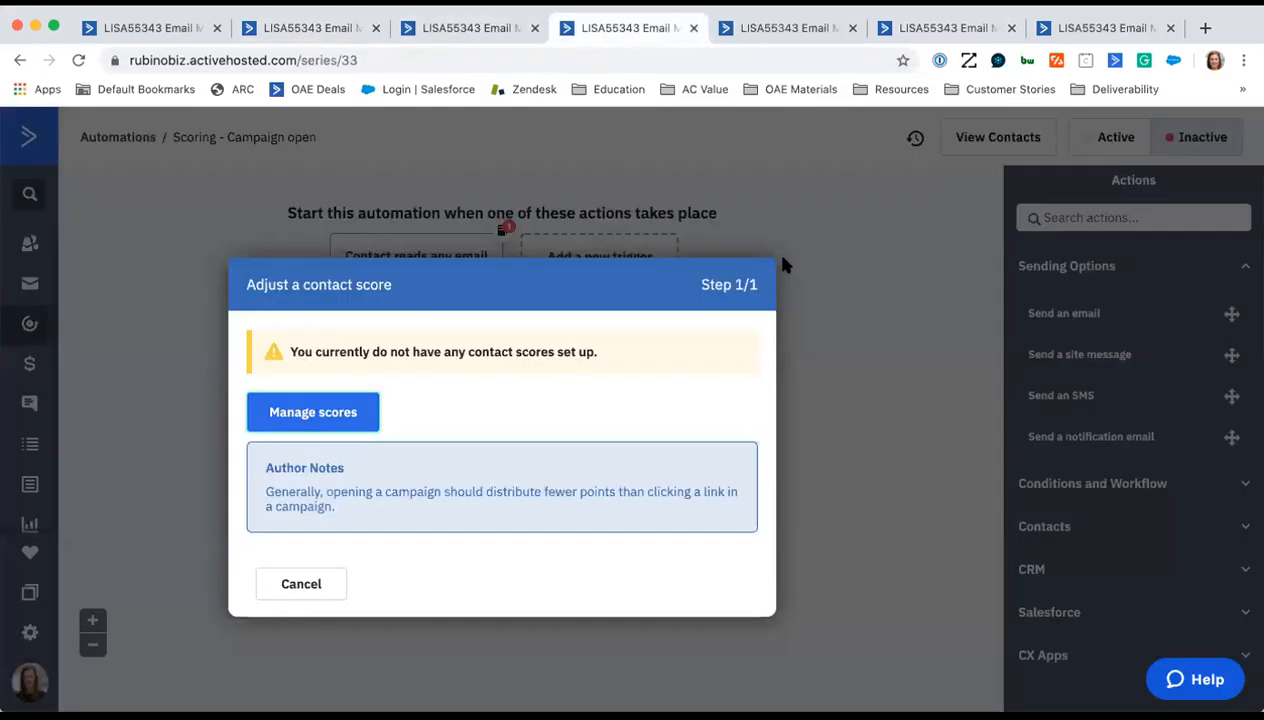
pyautogui.click(800, 28)
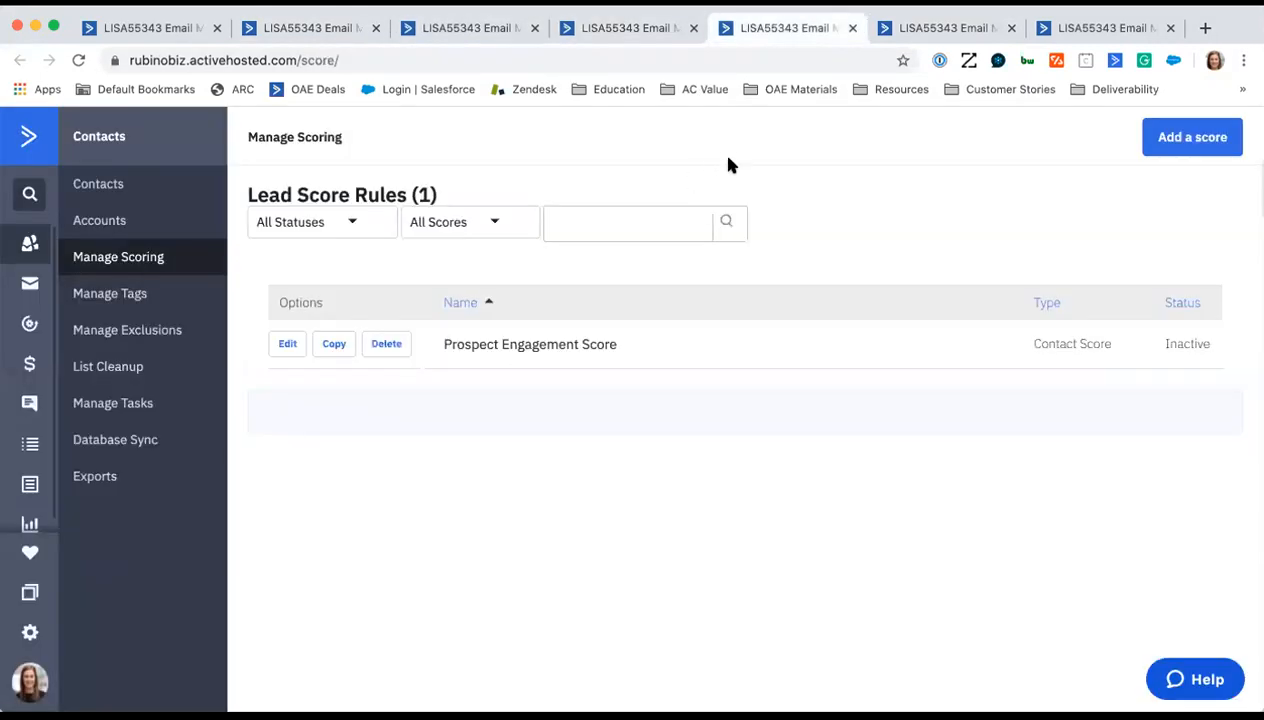
pyautogui.click(28, 292)
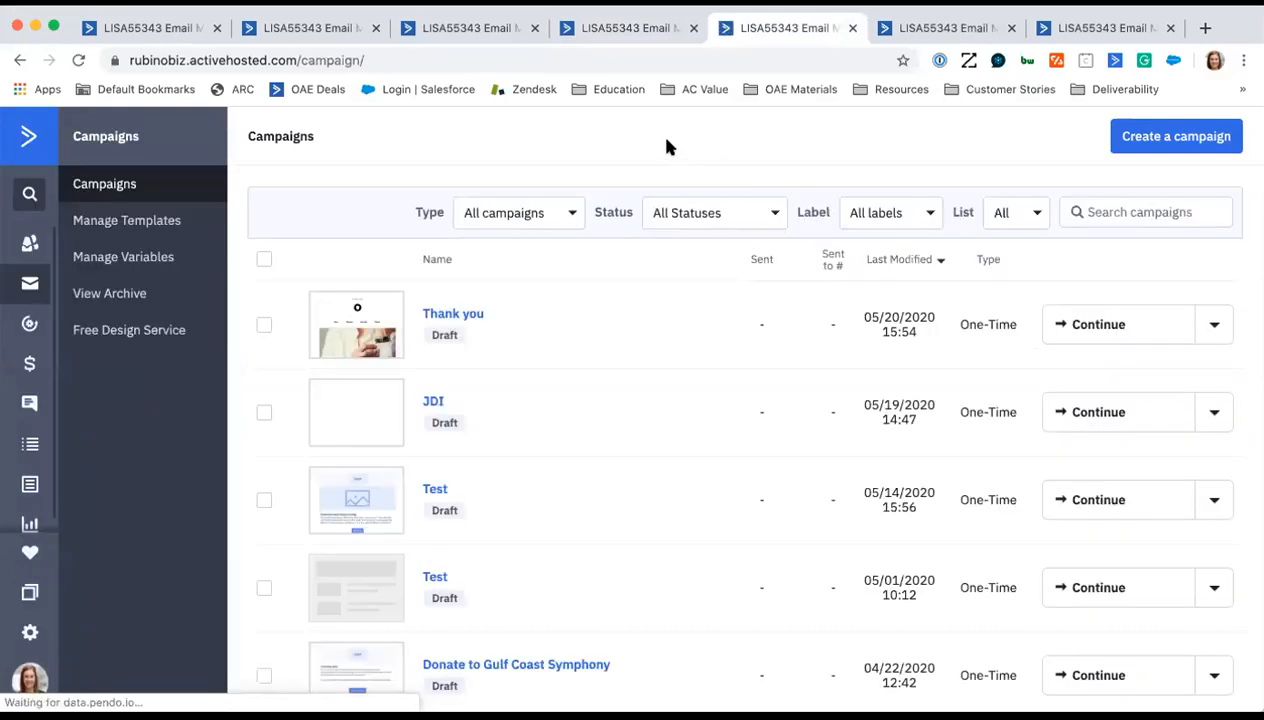
pyautogui.click(1172, 137)
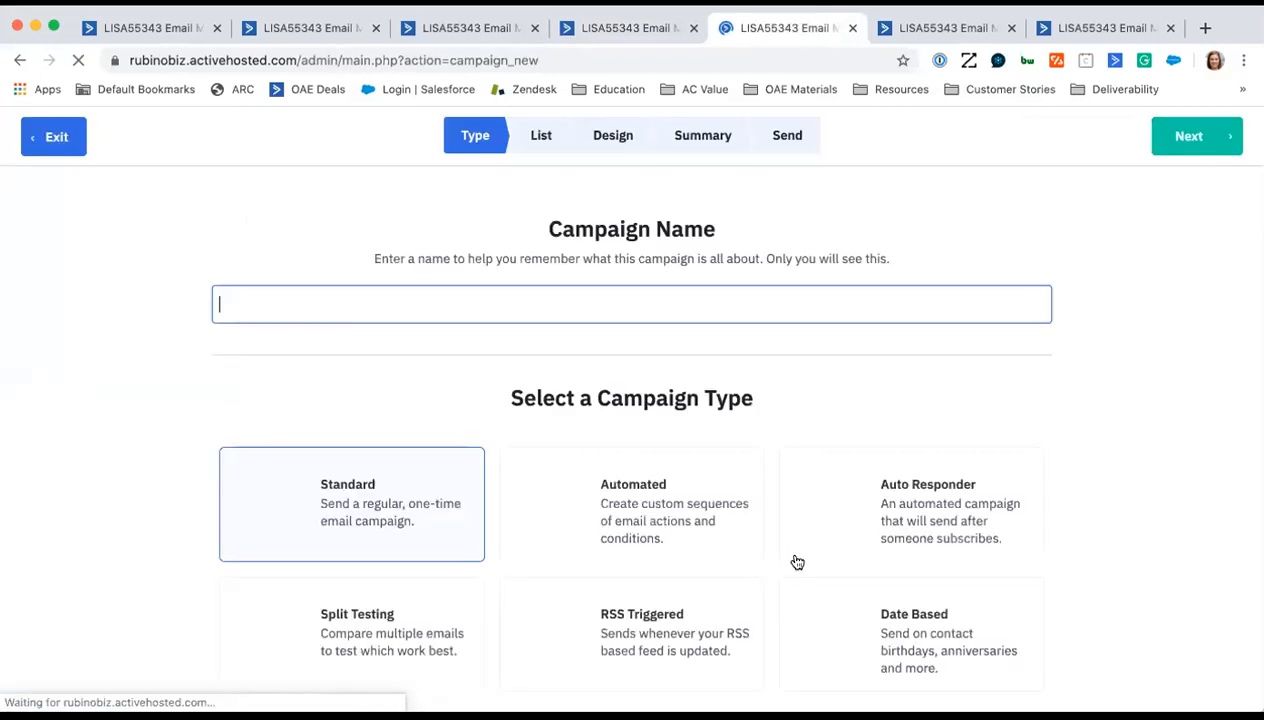
# - Name the standard campaign "Test", select Blog Subscribers as its recipient list, and continue to the design templates
pyautogui.scroll(-2, 806, 528)
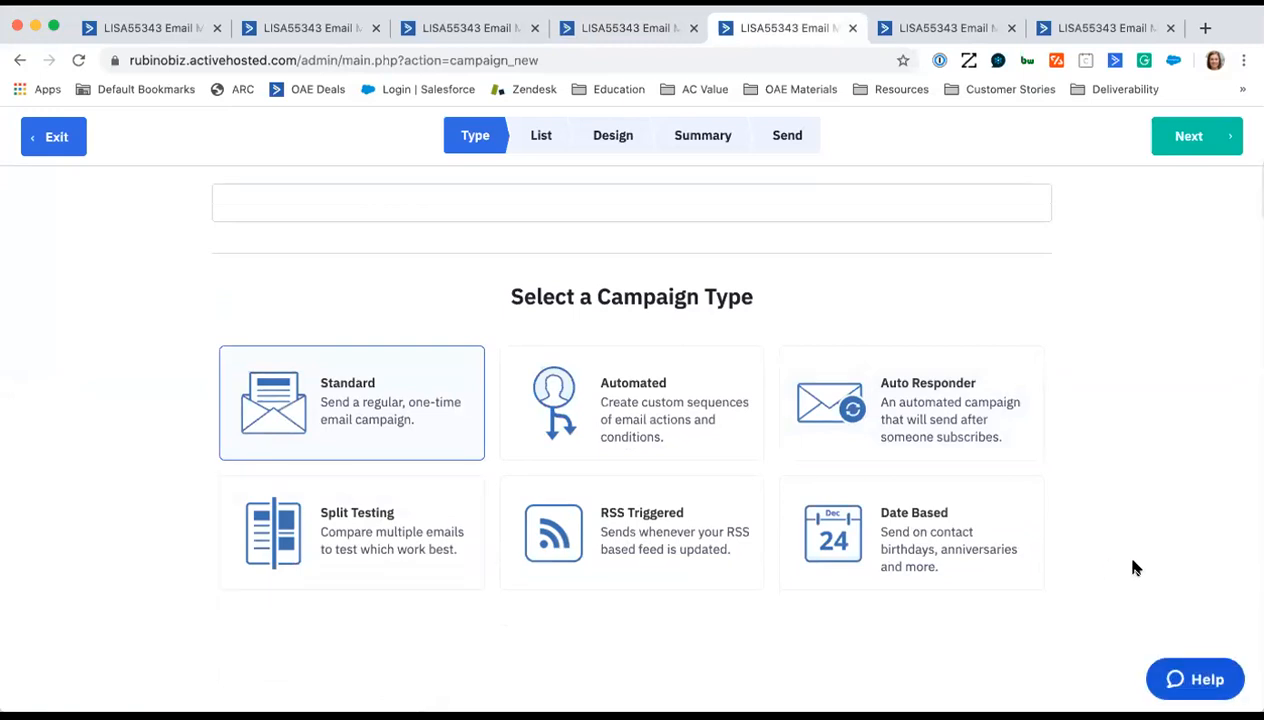
pyautogui.scroll(2, 1131, 567)
pyautogui.click(921, 312)
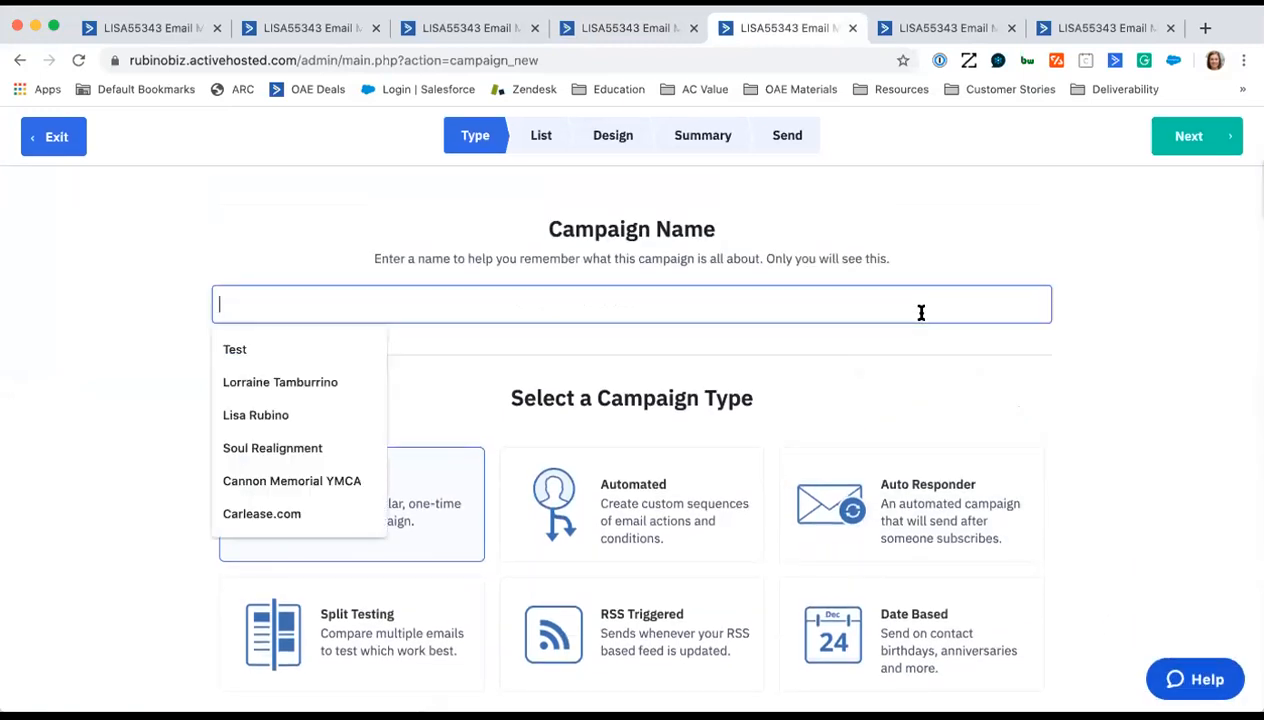
pyautogui.write('Test')
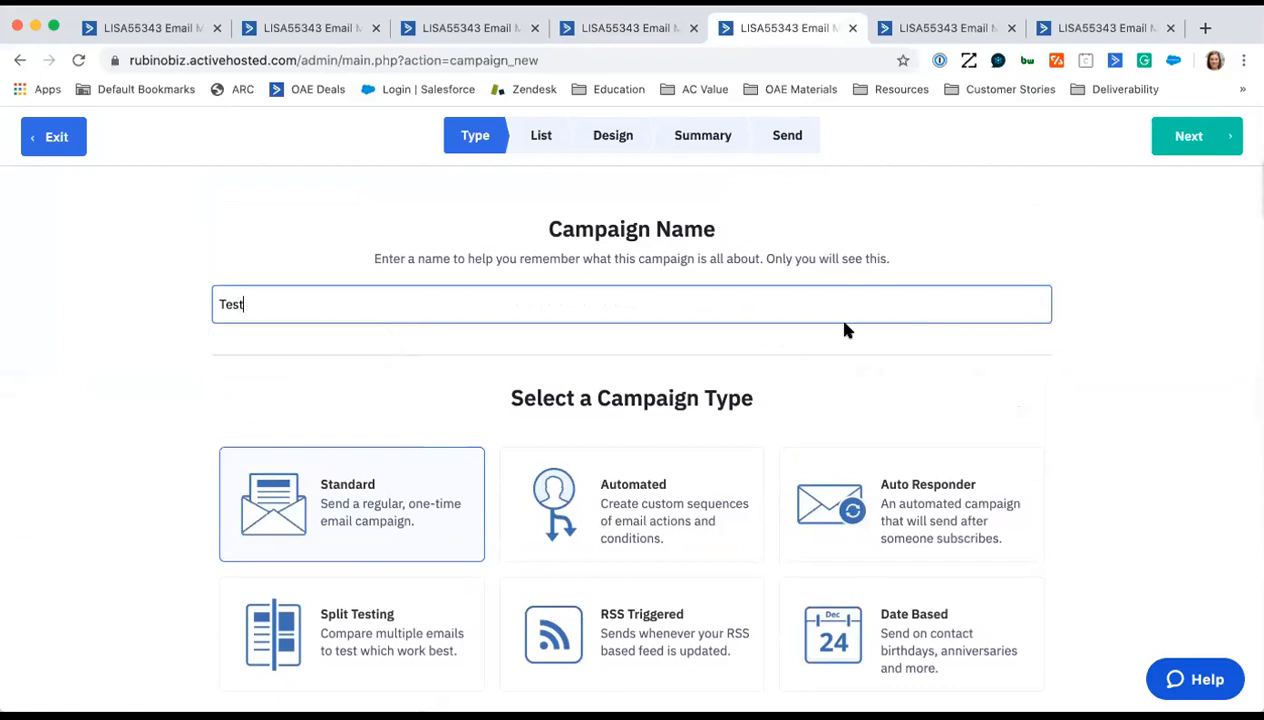
pyautogui.click(1214, 145)
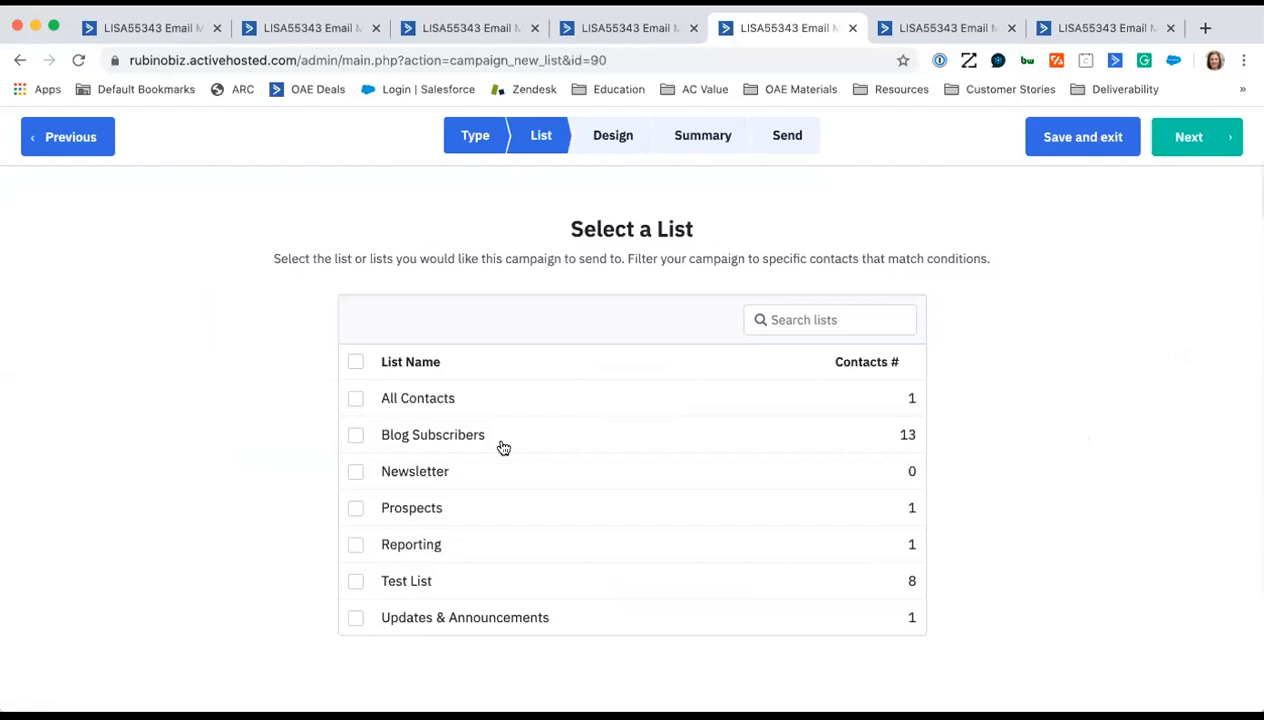
pyautogui.click(465, 432)
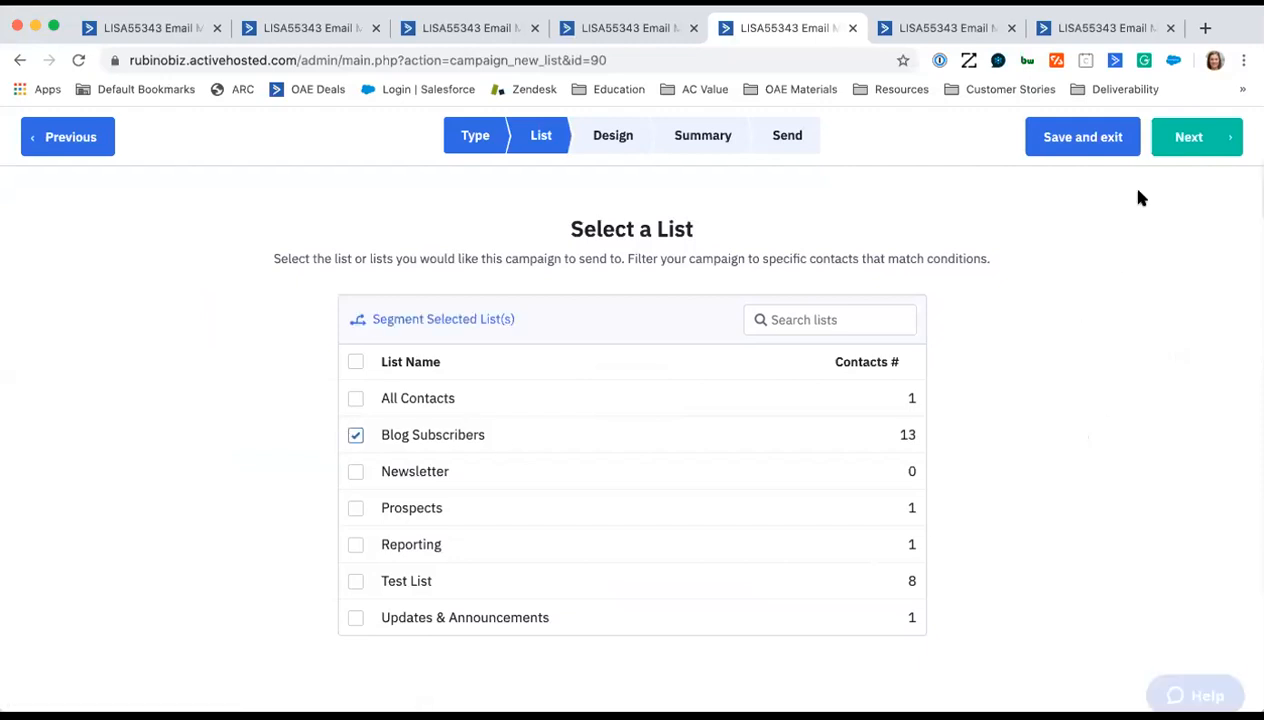
pyautogui.click(1183, 145)
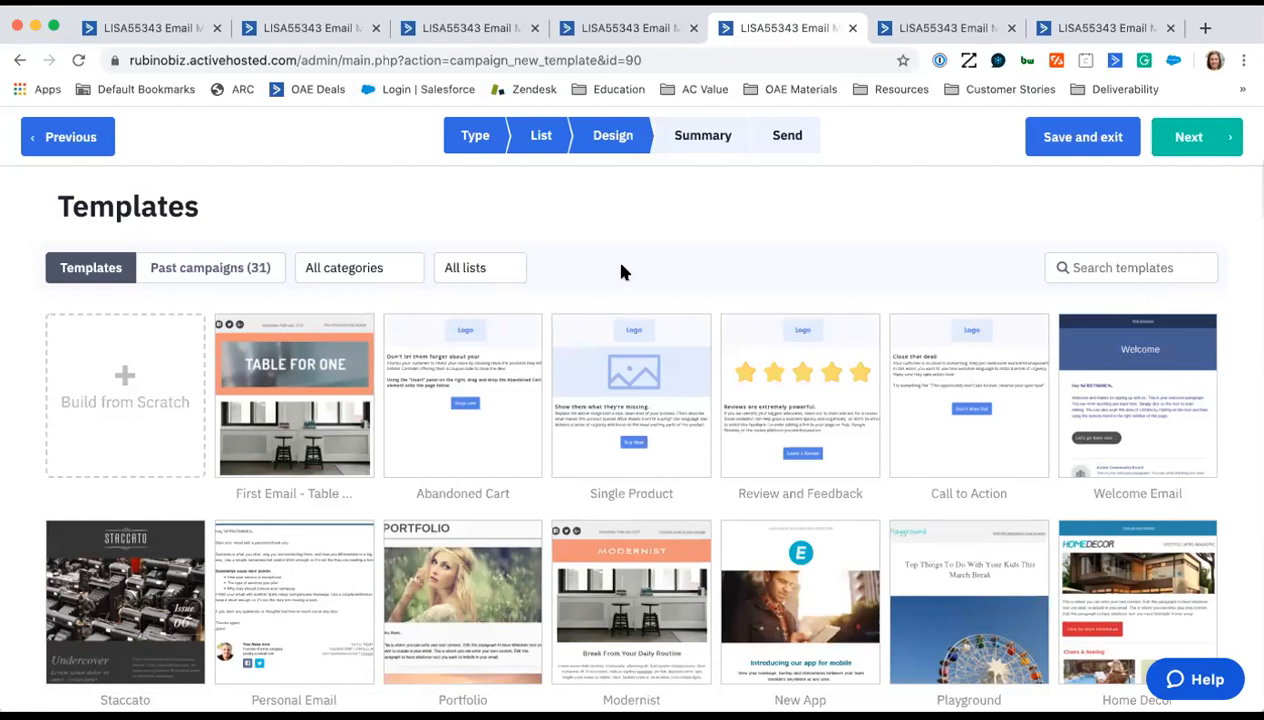
# - Use the Welcome Email template for the campaign and enter the presenter's full name as the email subject
pyautogui.moveTo(855, 705)
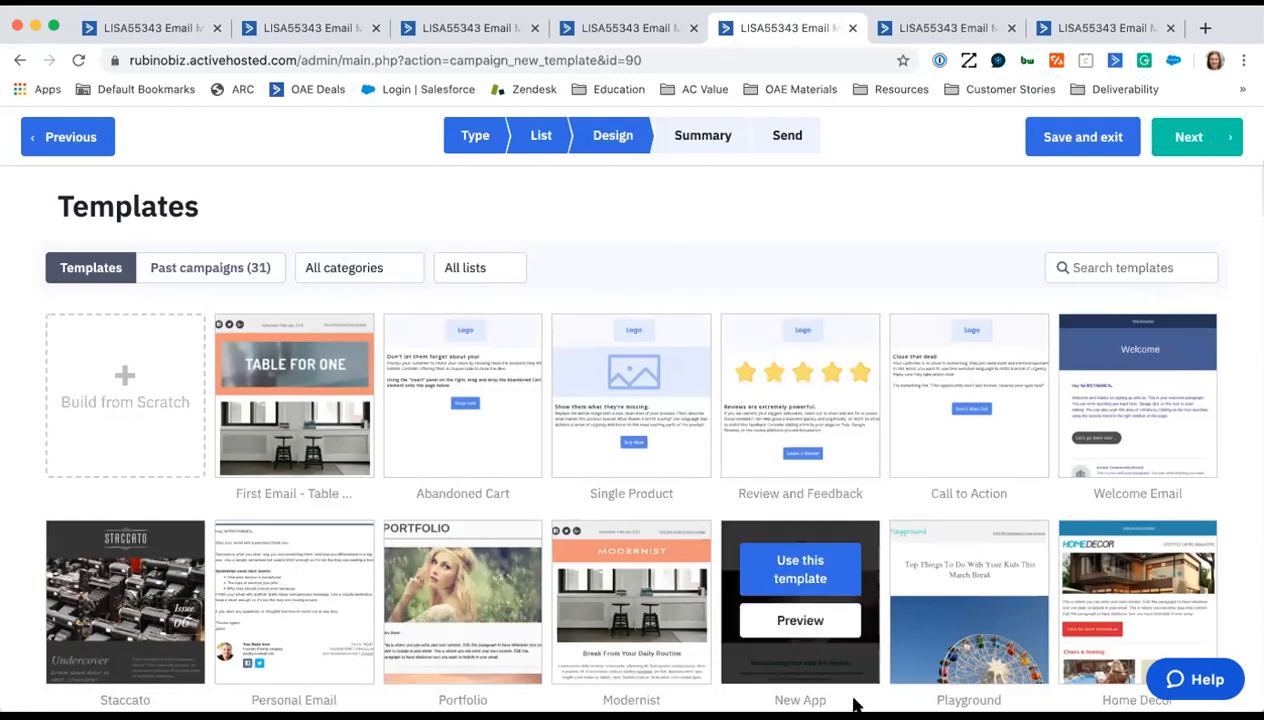
pyautogui.scroll(-6, 700, 695)
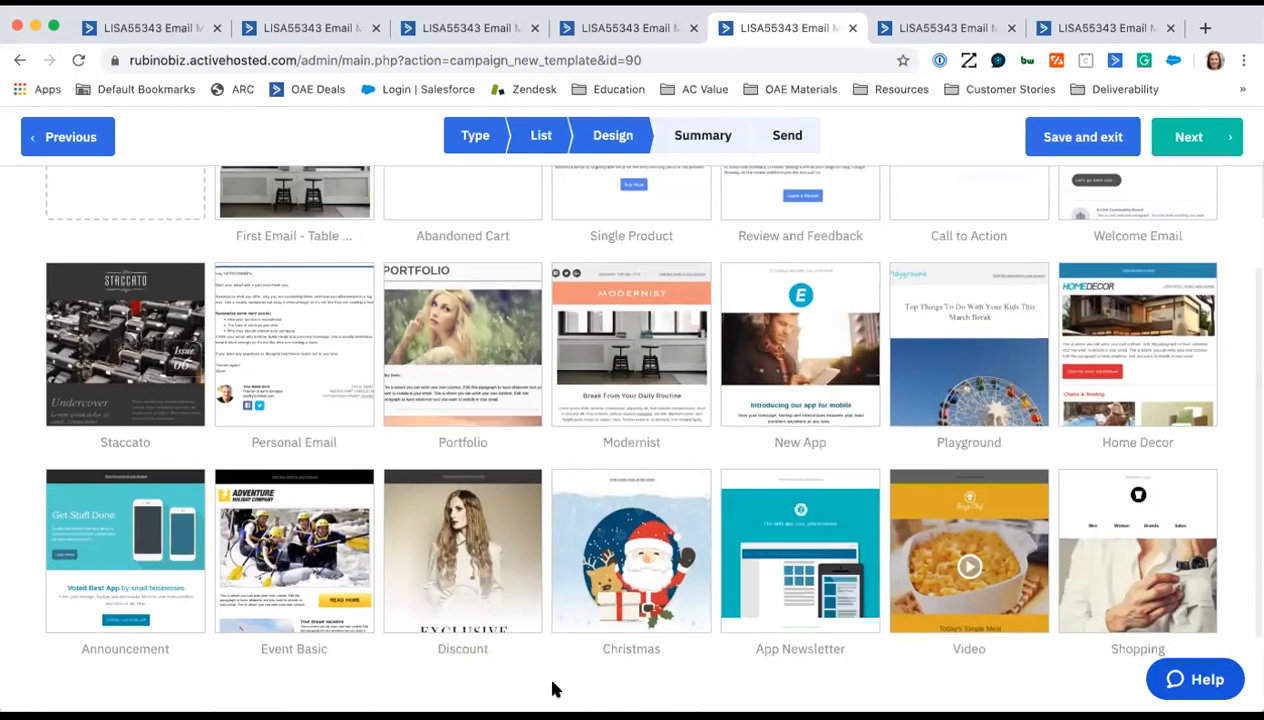
pyautogui.scroll(6, 556, 689)
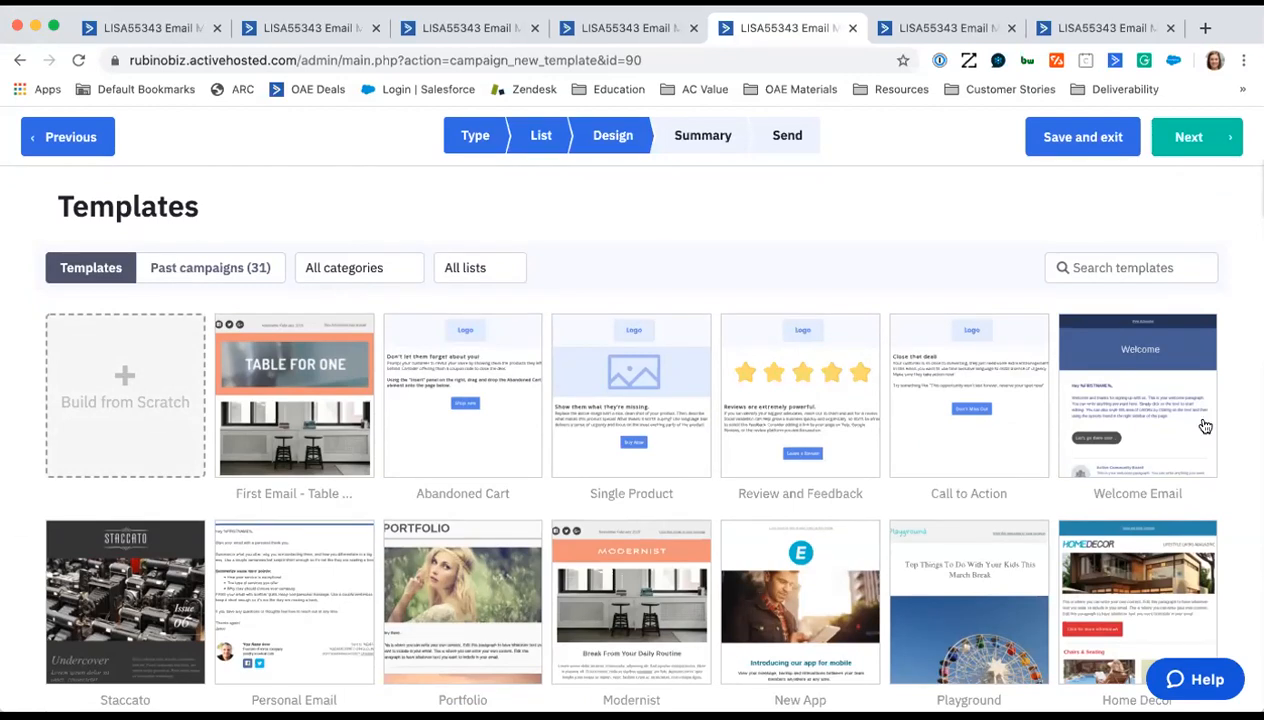
pyautogui.moveTo(1205, 427)
pyautogui.click(1159, 349)
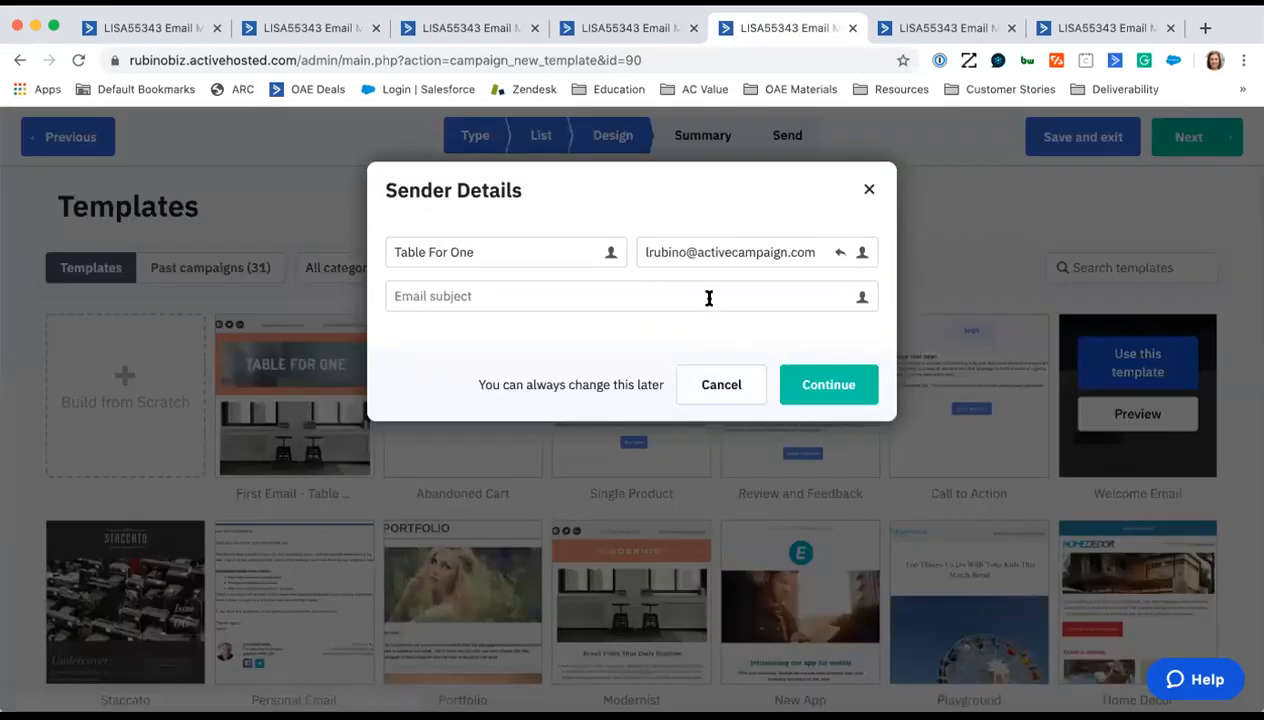
pyautogui.click(692, 297)
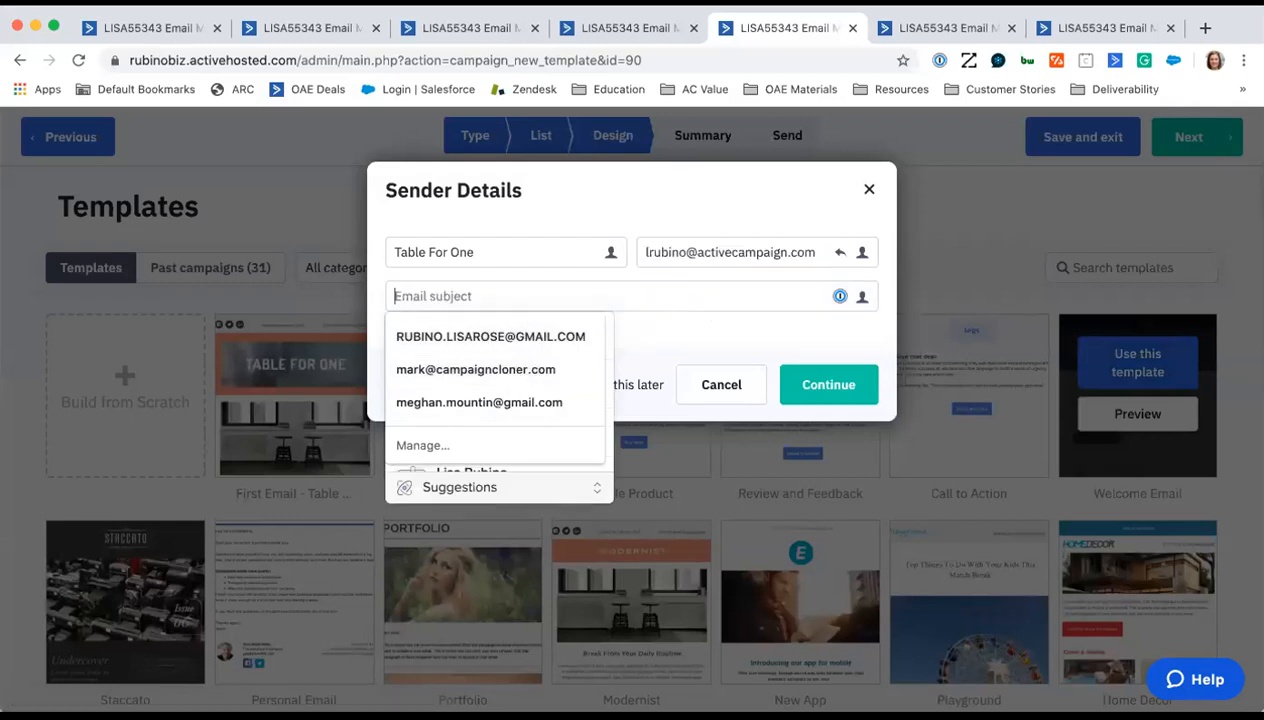
pyautogui.write('Lisa Rubino')
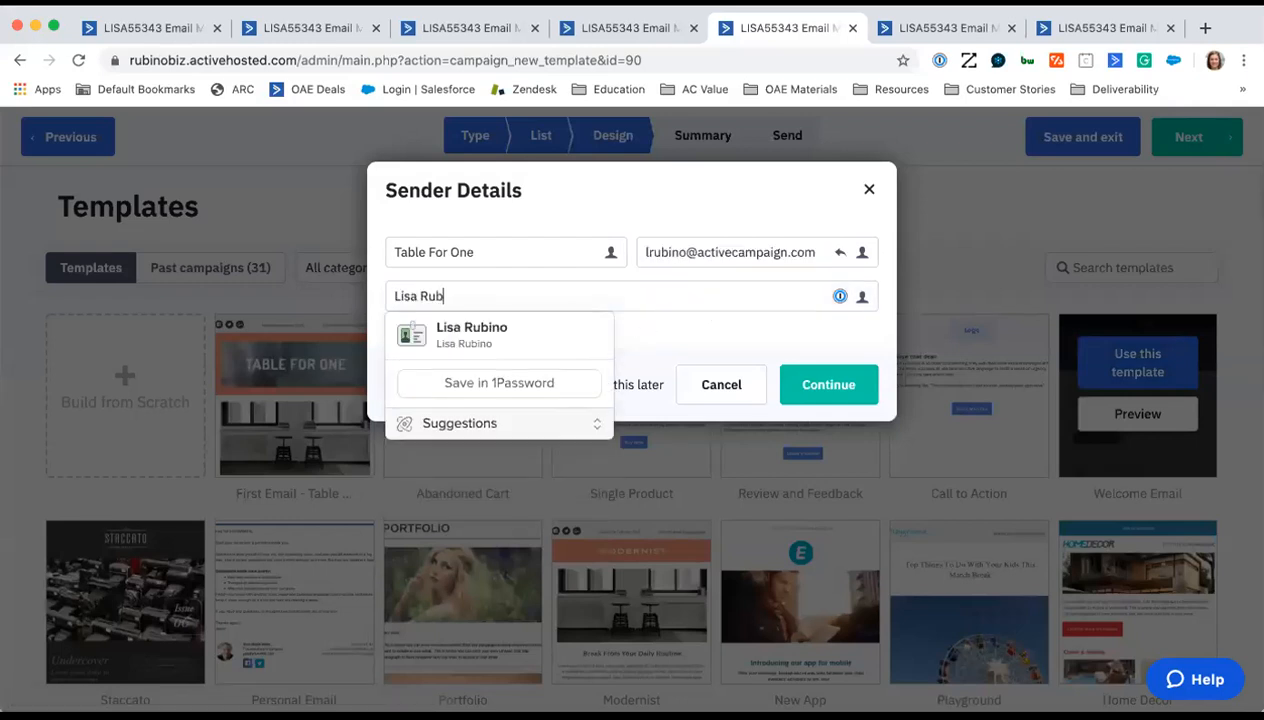
pyautogui.click(846, 385)
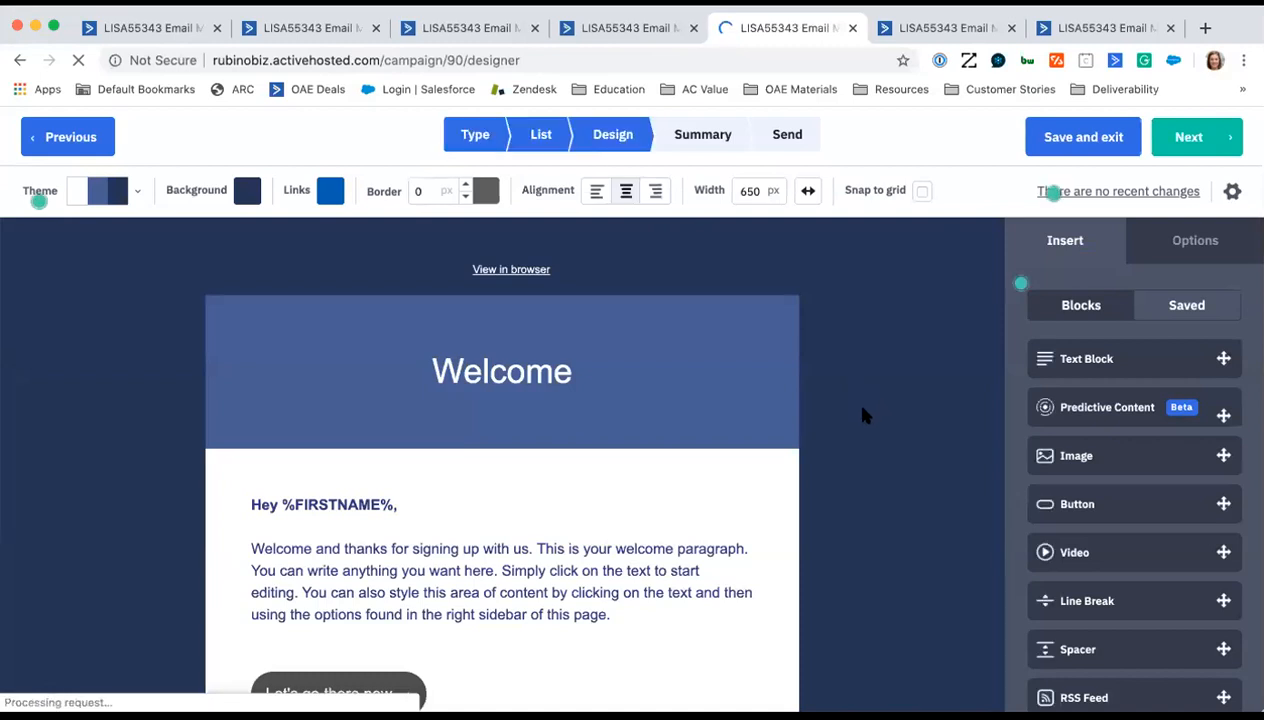
# - Examine the welcome email's content and the greeting block's conditional content settings, and close them without adding a condition
pyautogui.scroll(-2, 867, 409)
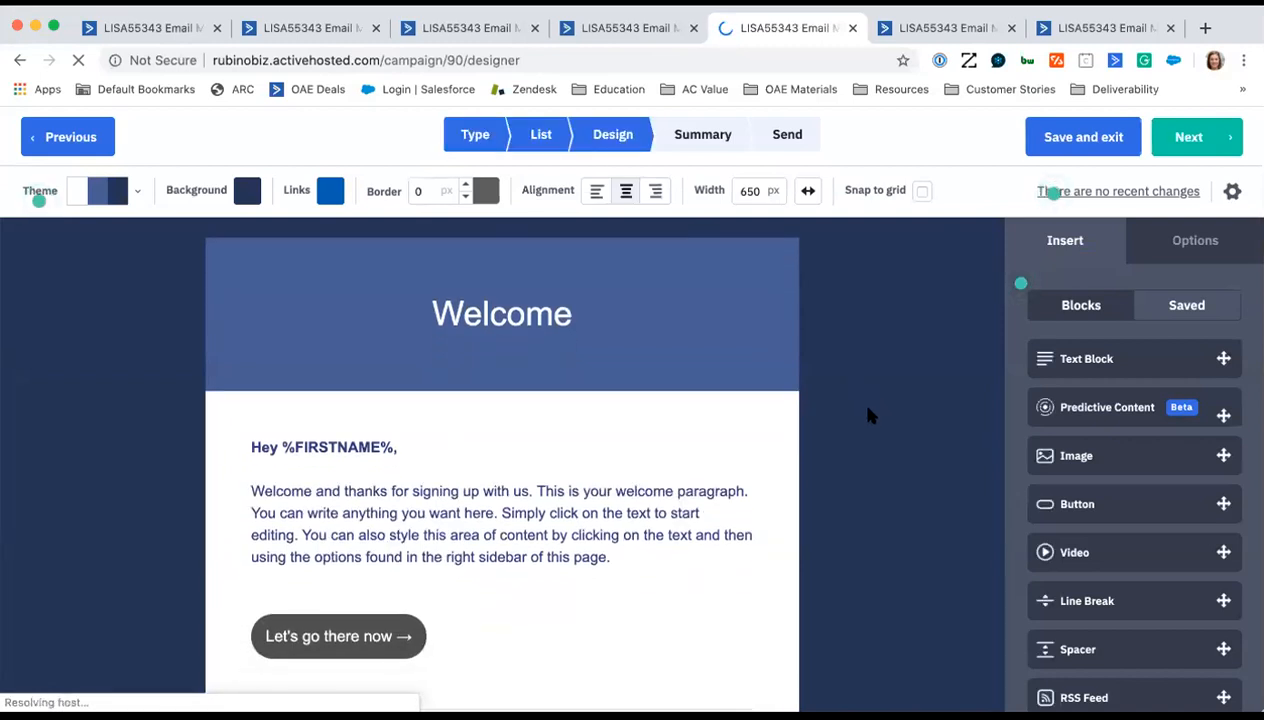
pyautogui.scroll(-2, 867, 415)
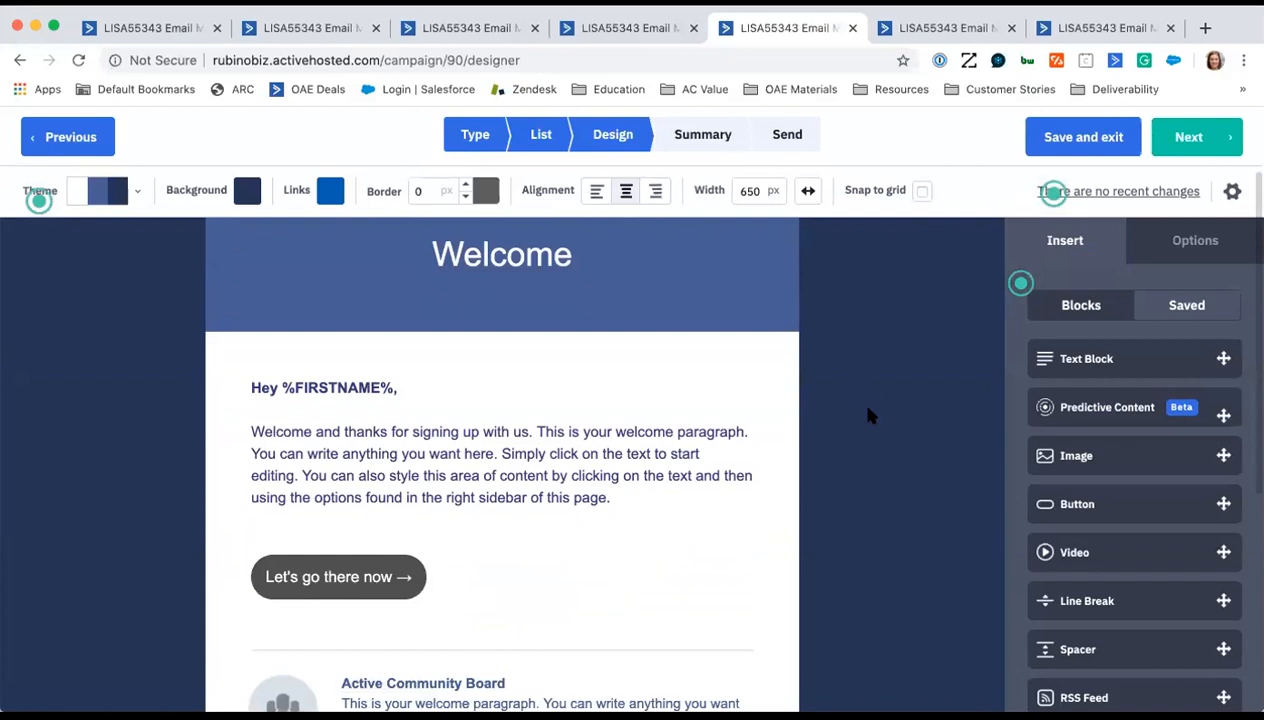
pyautogui.scroll(-2, 867, 415)
pyautogui.scroll(1, 871, 415)
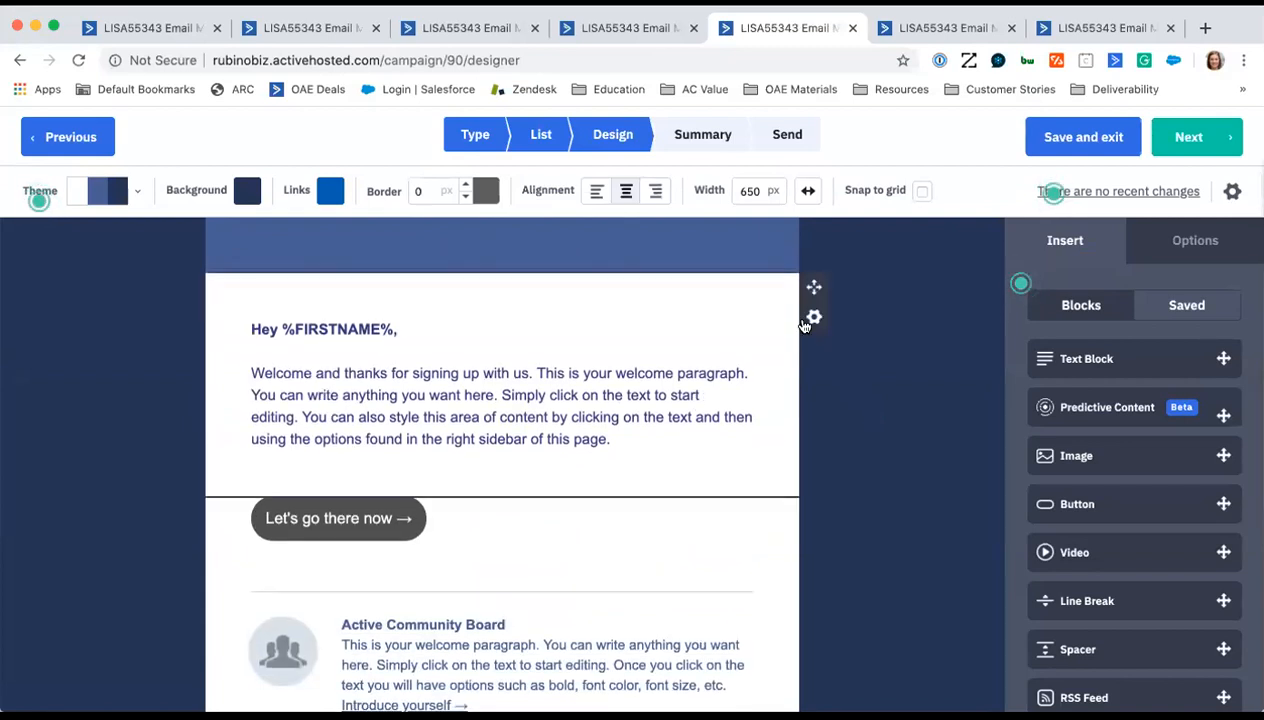
pyautogui.click(814, 317)
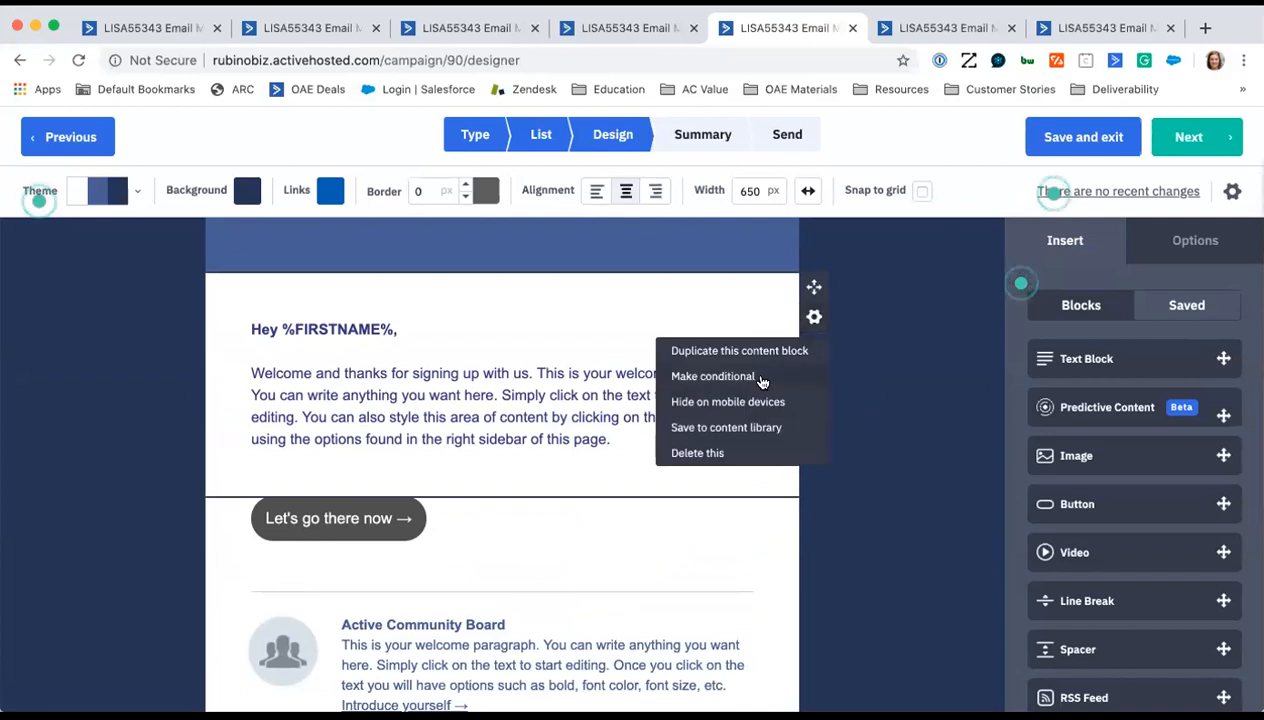
pyautogui.scroll(4, 578, 262)
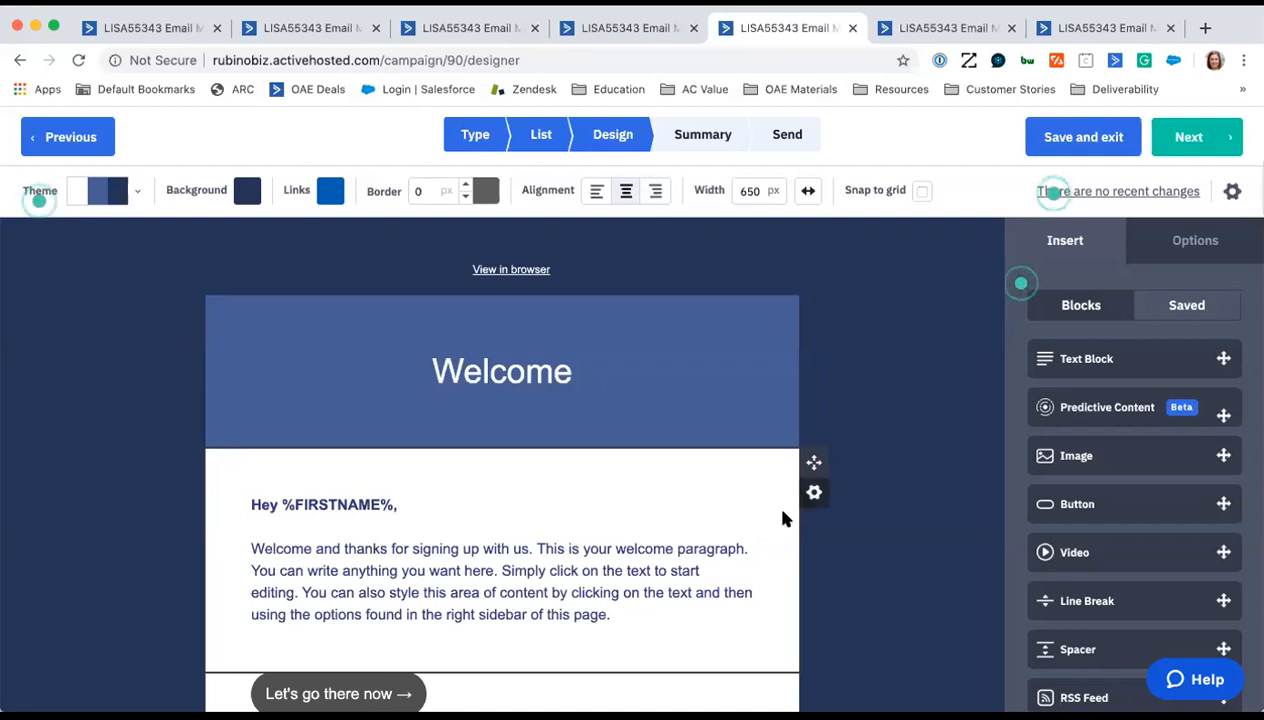
pyautogui.click(814, 492)
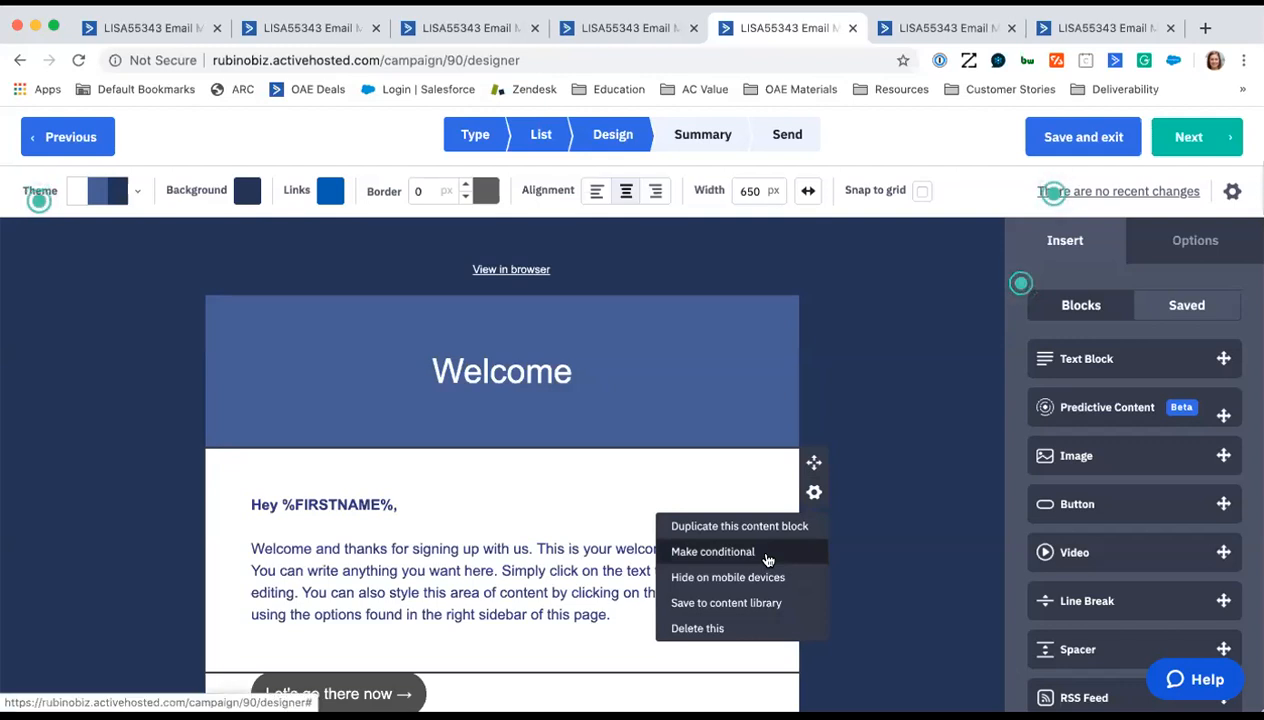
pyautogui.click(767, 559)
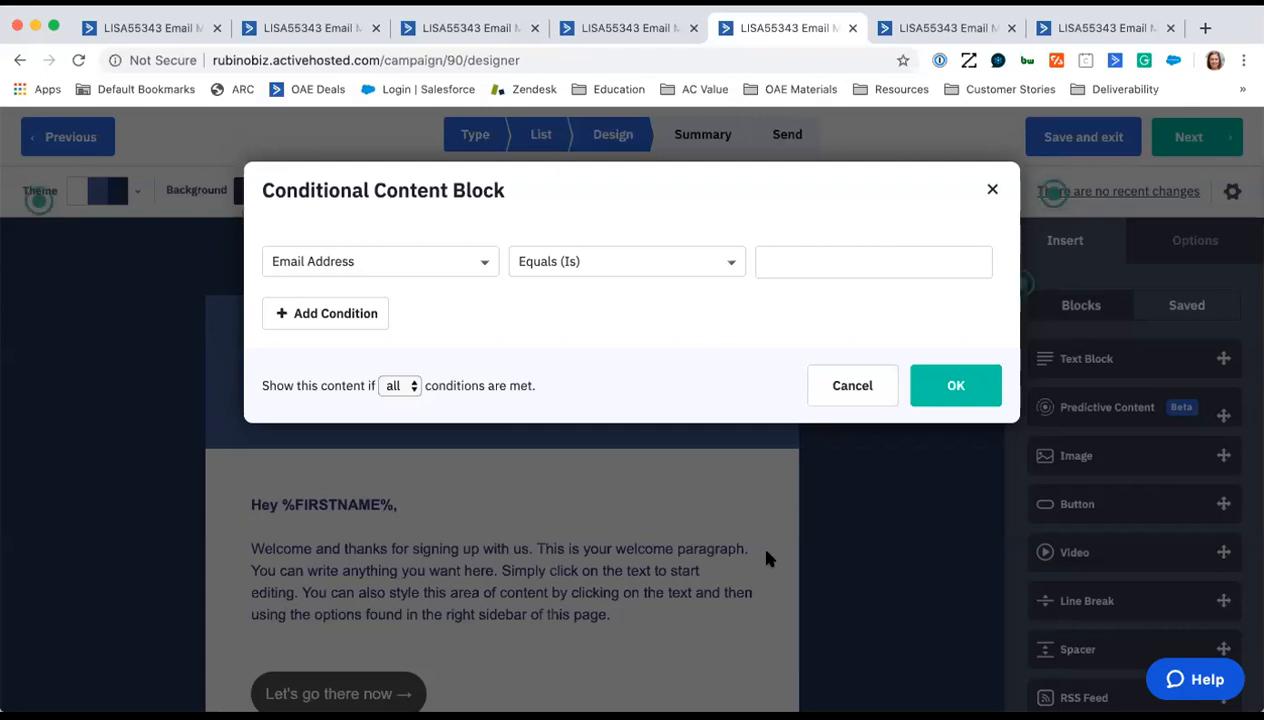
pyautogui.click(957, 177)
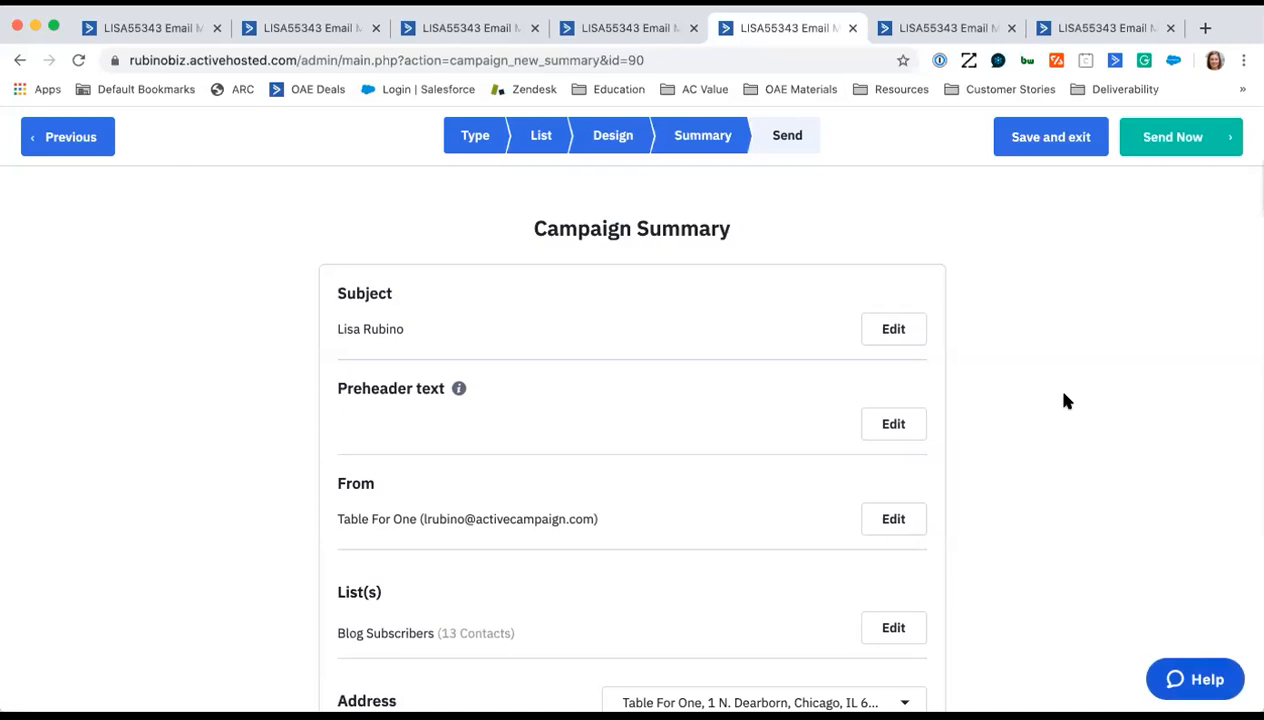
# - Review the campaign summary from the subject and sender details through the tracking options, schedule, test email and spam check
pyautogui.scroll(-1, 955, 450)
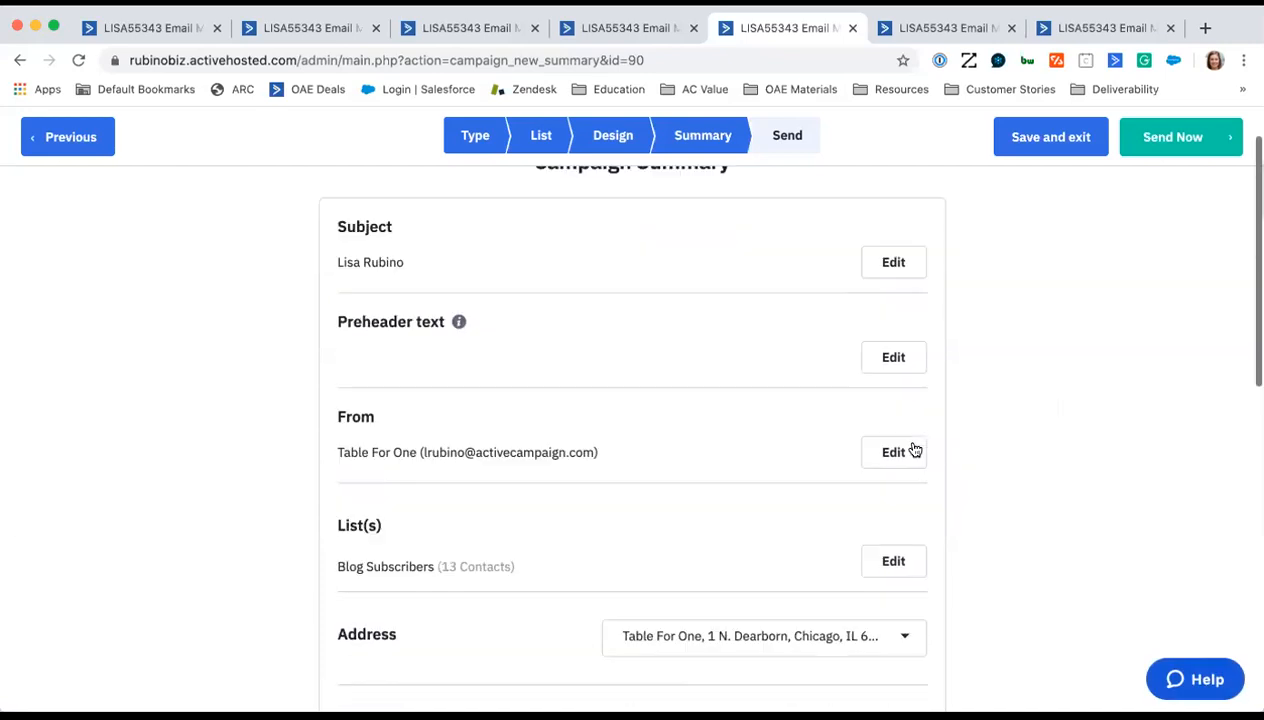
pyautogui.scroll(-3, 950, 452)
pyautogui.scroll(-2, 950, 452)
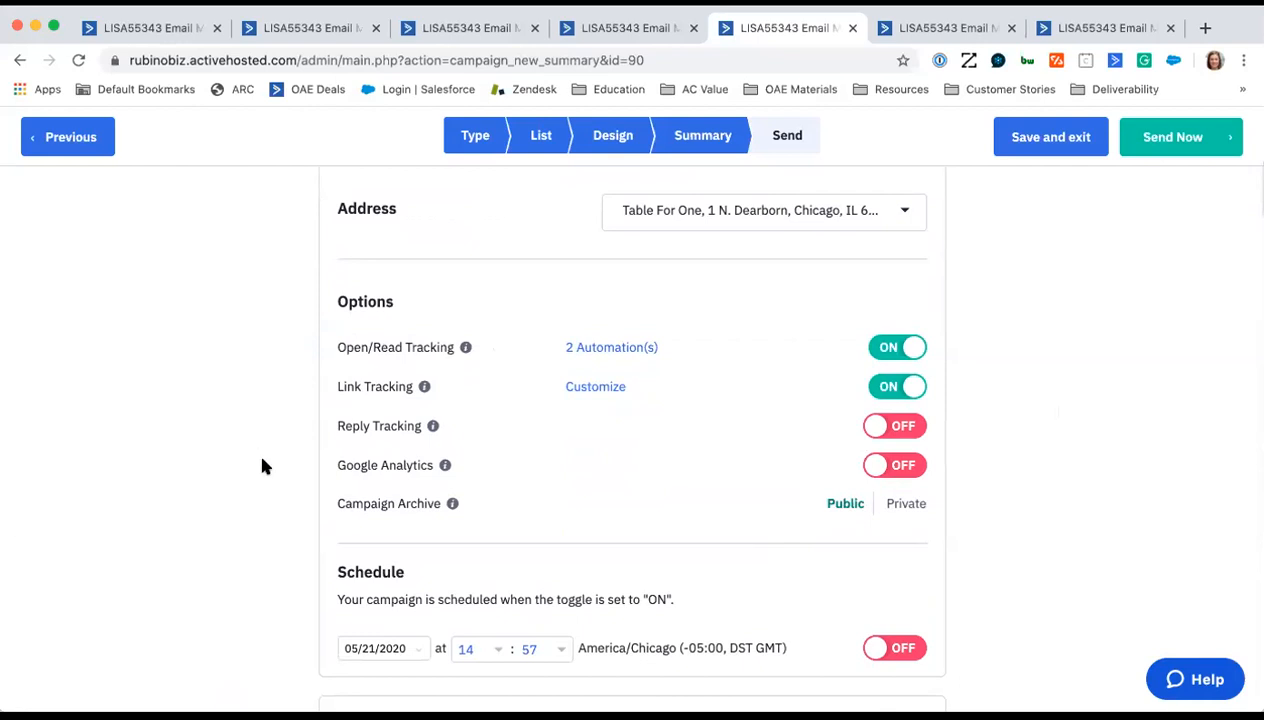
pyautogui.scroll(-5, 262, 466)
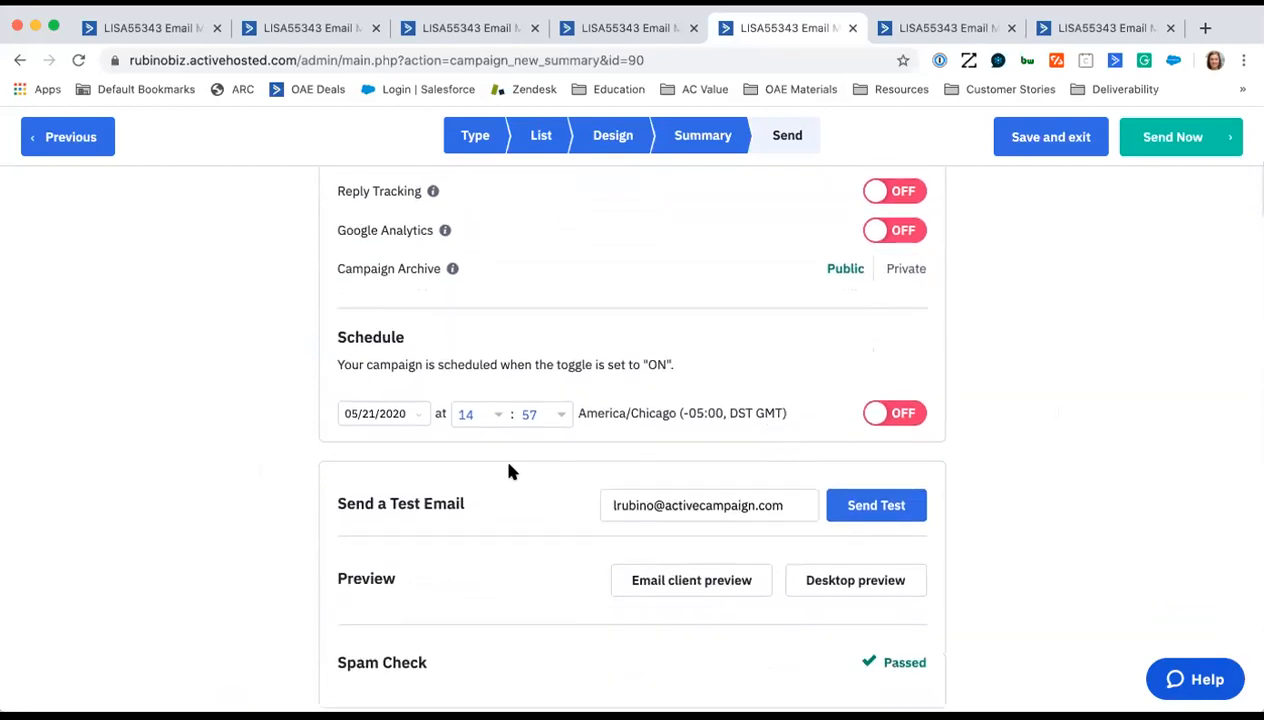
pyautogui.scroll(-2, 508, 471)
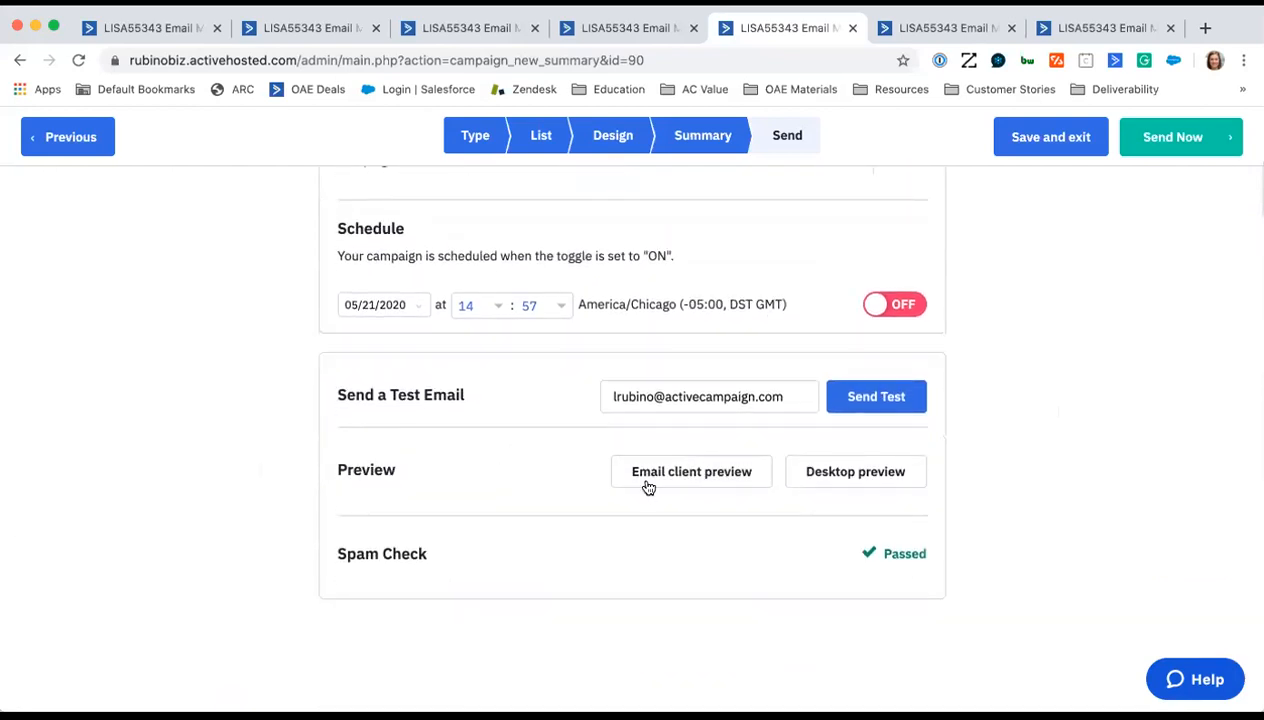
# - Preview how the campaign email looks in Gmail with the email client preview, and close it
pyautogui.click(709, 487)
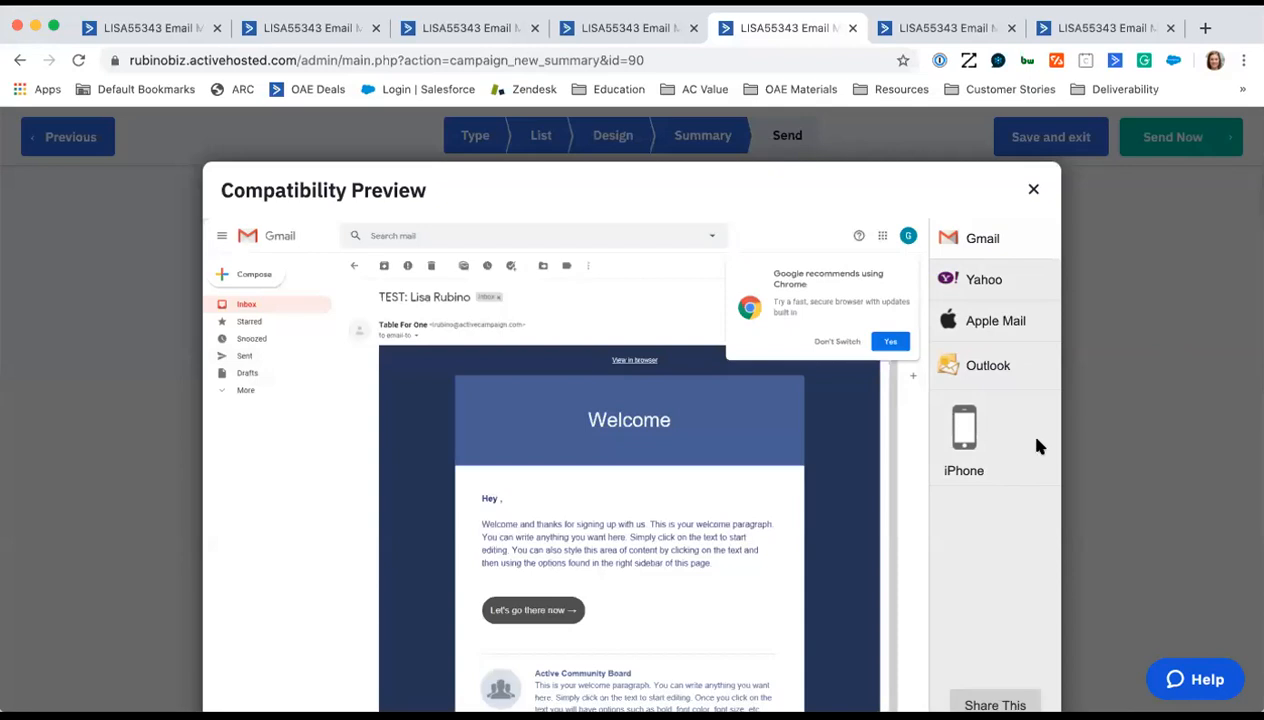
pyautogui.scroll(-2, 1038, 447)
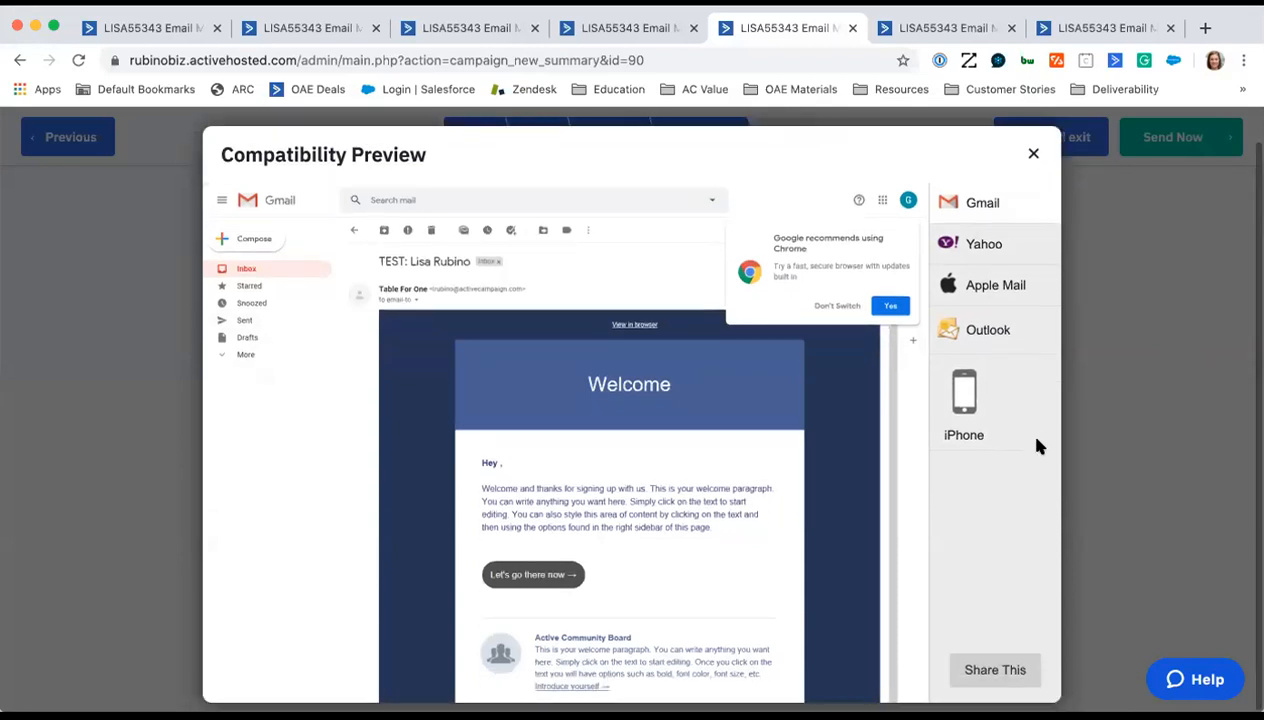
pyautogui.click(1036, 164)
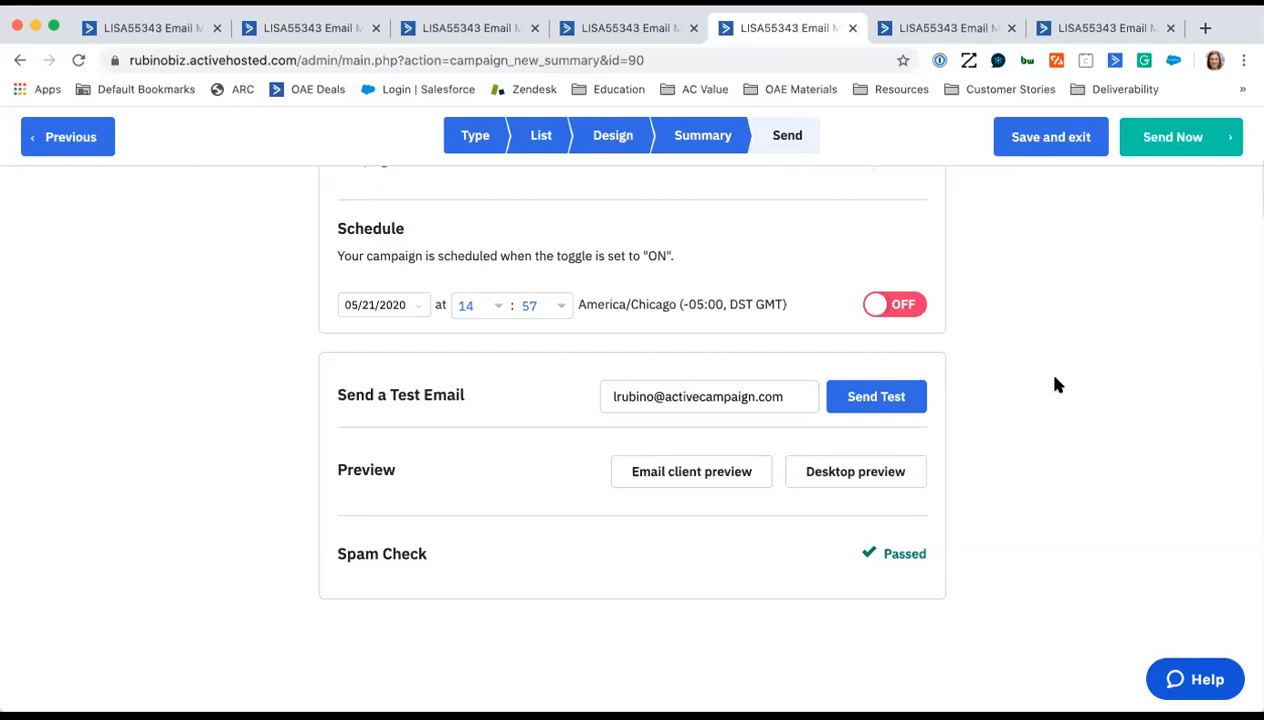
# - Open the Prospects deals board and look through the available deal pipelines without switching pipeline
pyautogui.click(902, 28)
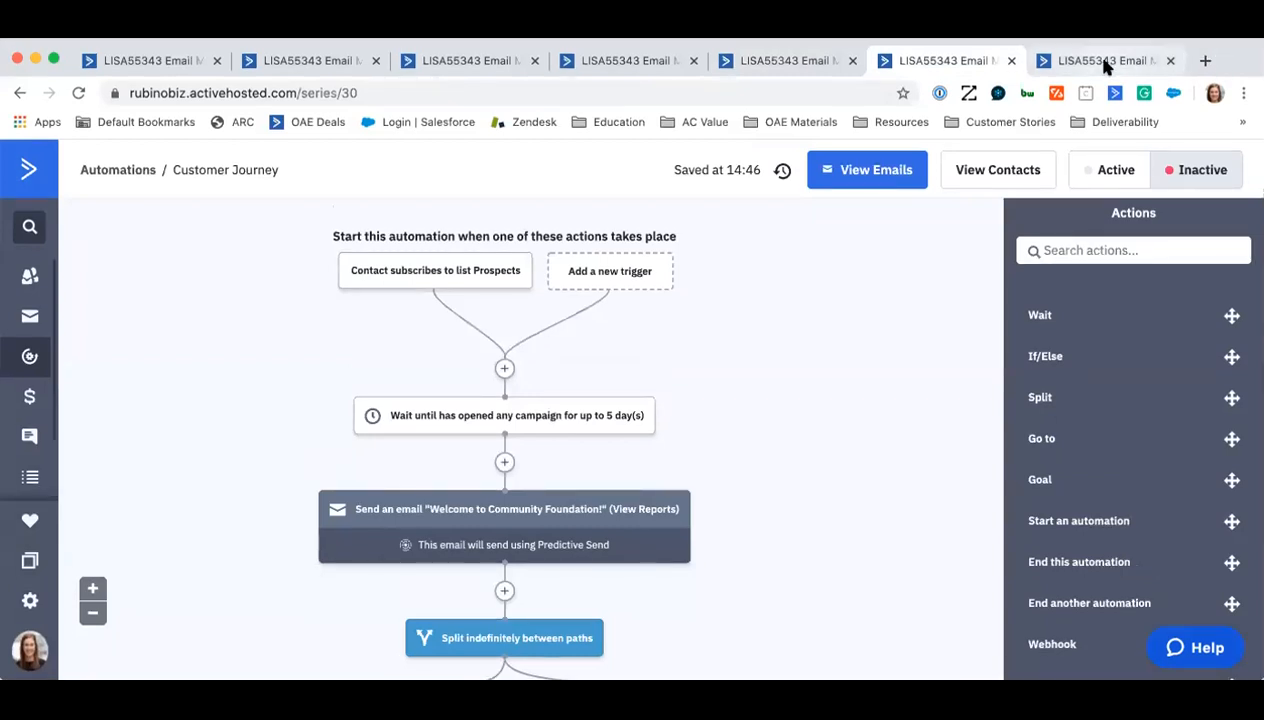
pyautogui.click(1106, 62)
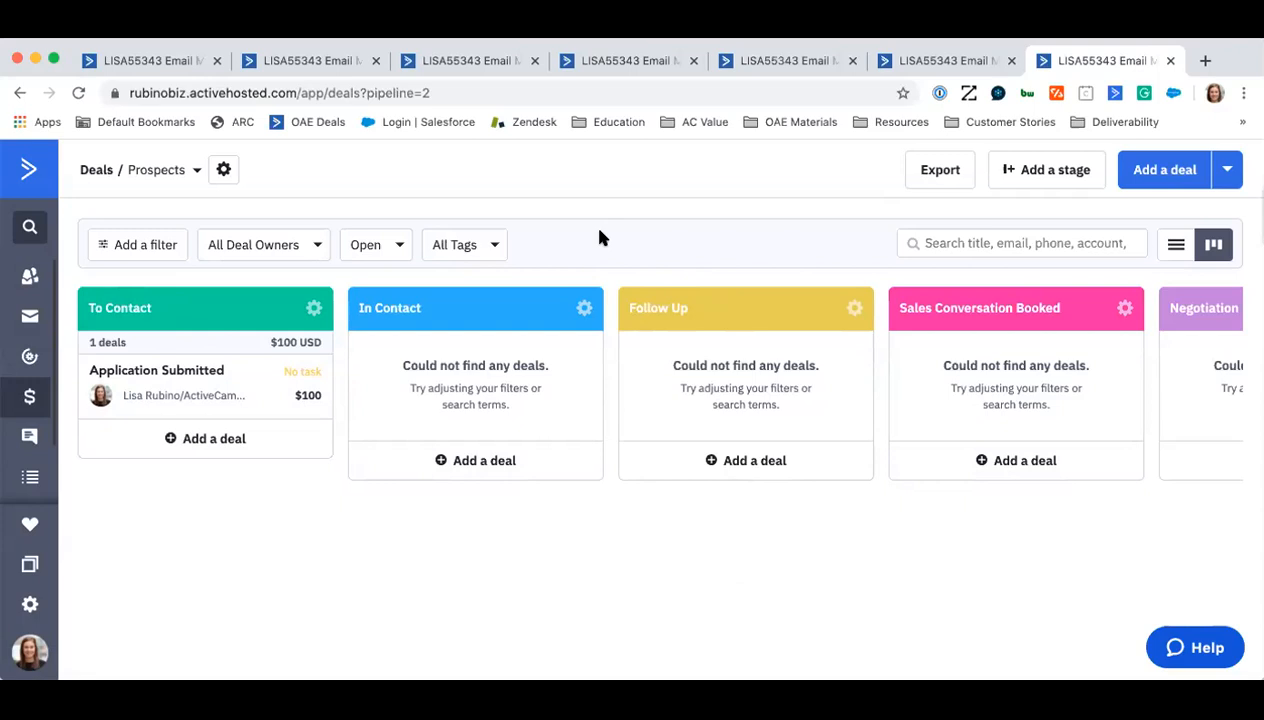
pyautogui.click(195, 171)
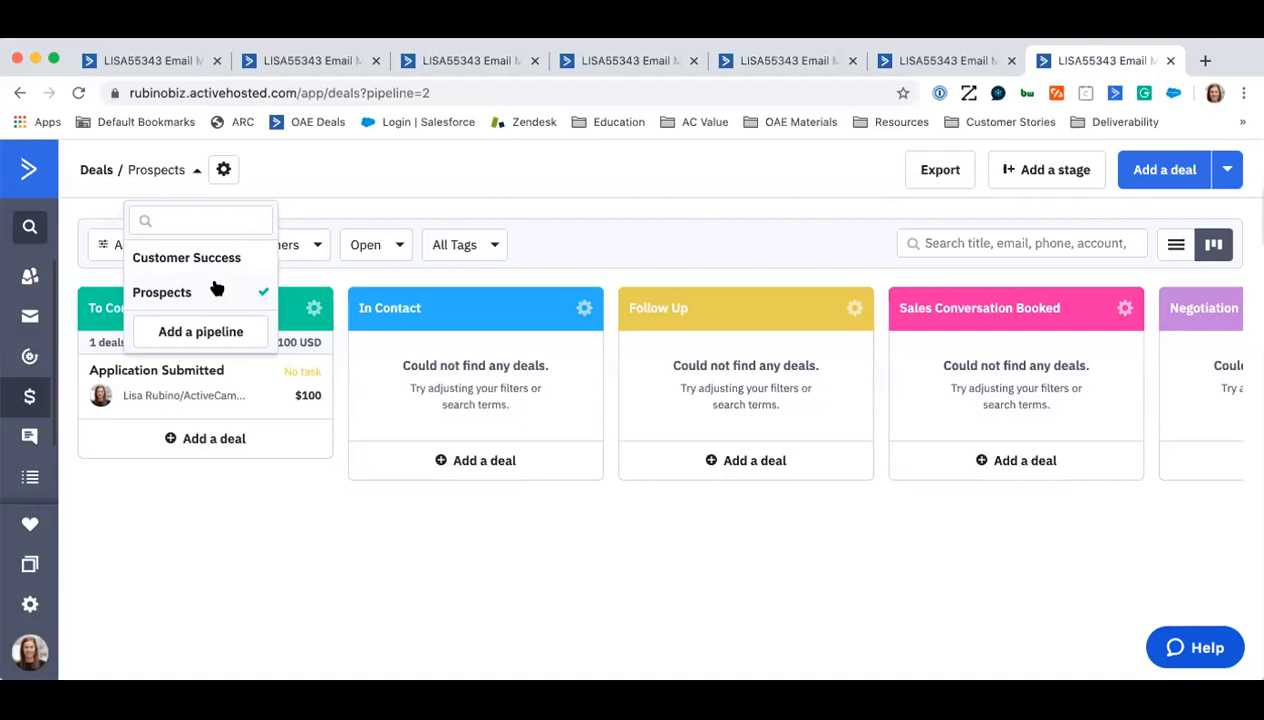
pyautogui.click(608, 249)
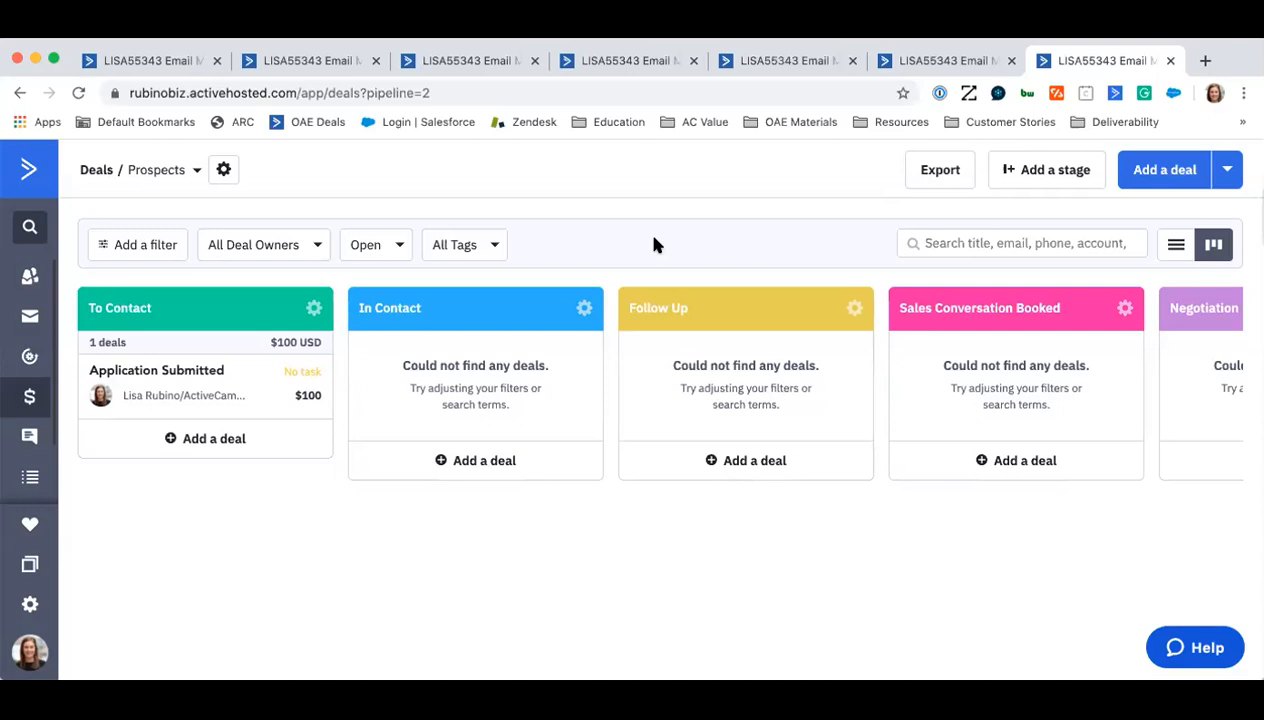
# - Display the Prospects deals as a list and switch to the Community Foundation Ocala & Marion County PDF
pyautogui.click(1176, 244)
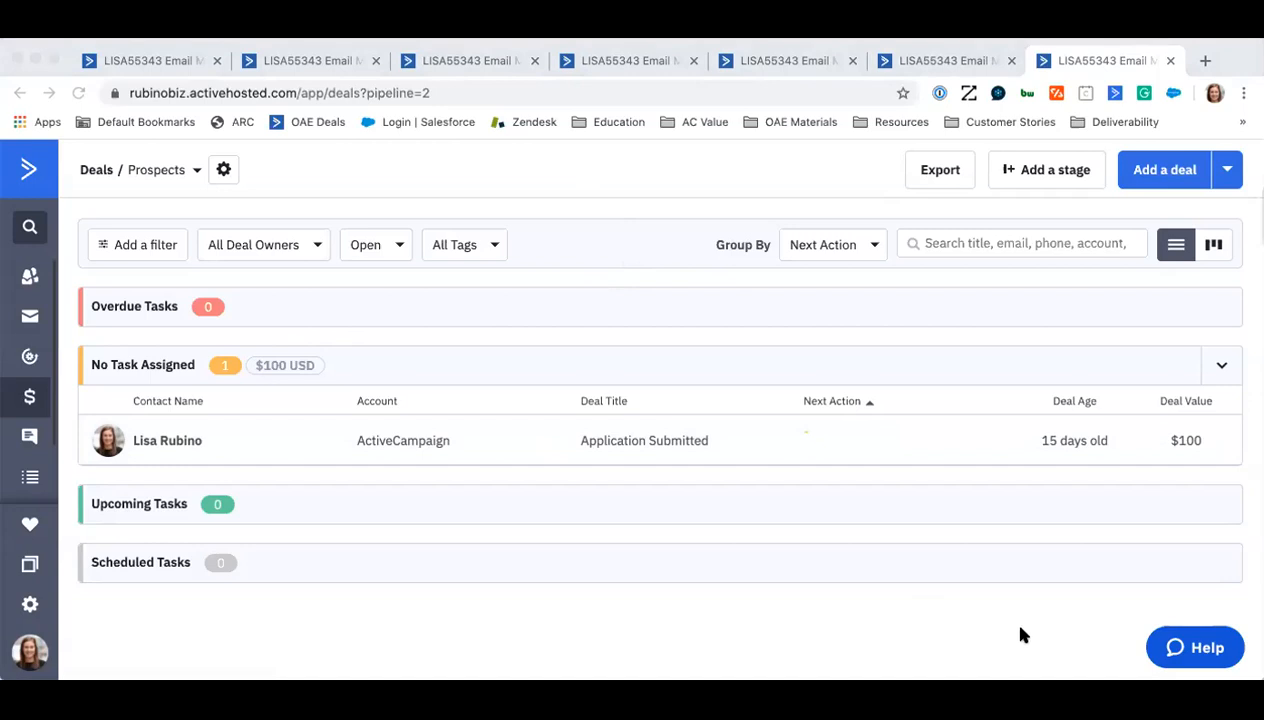
pyautogui.click(1046, 673)
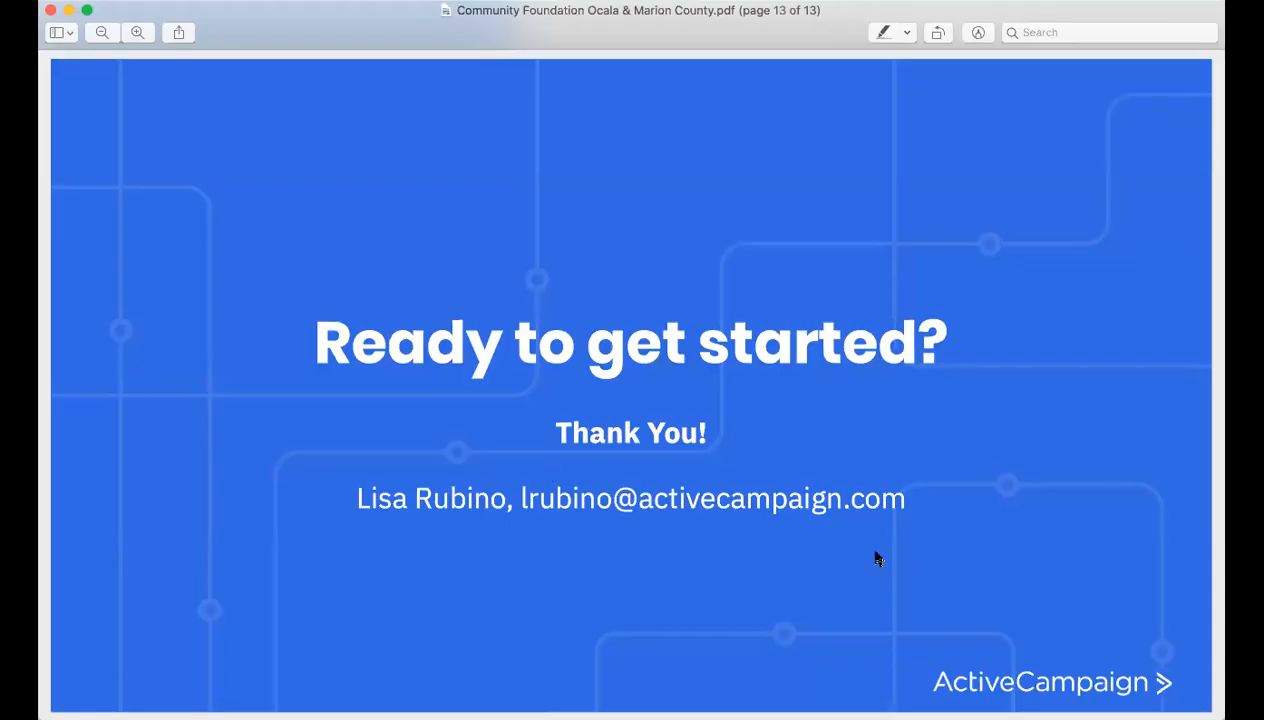